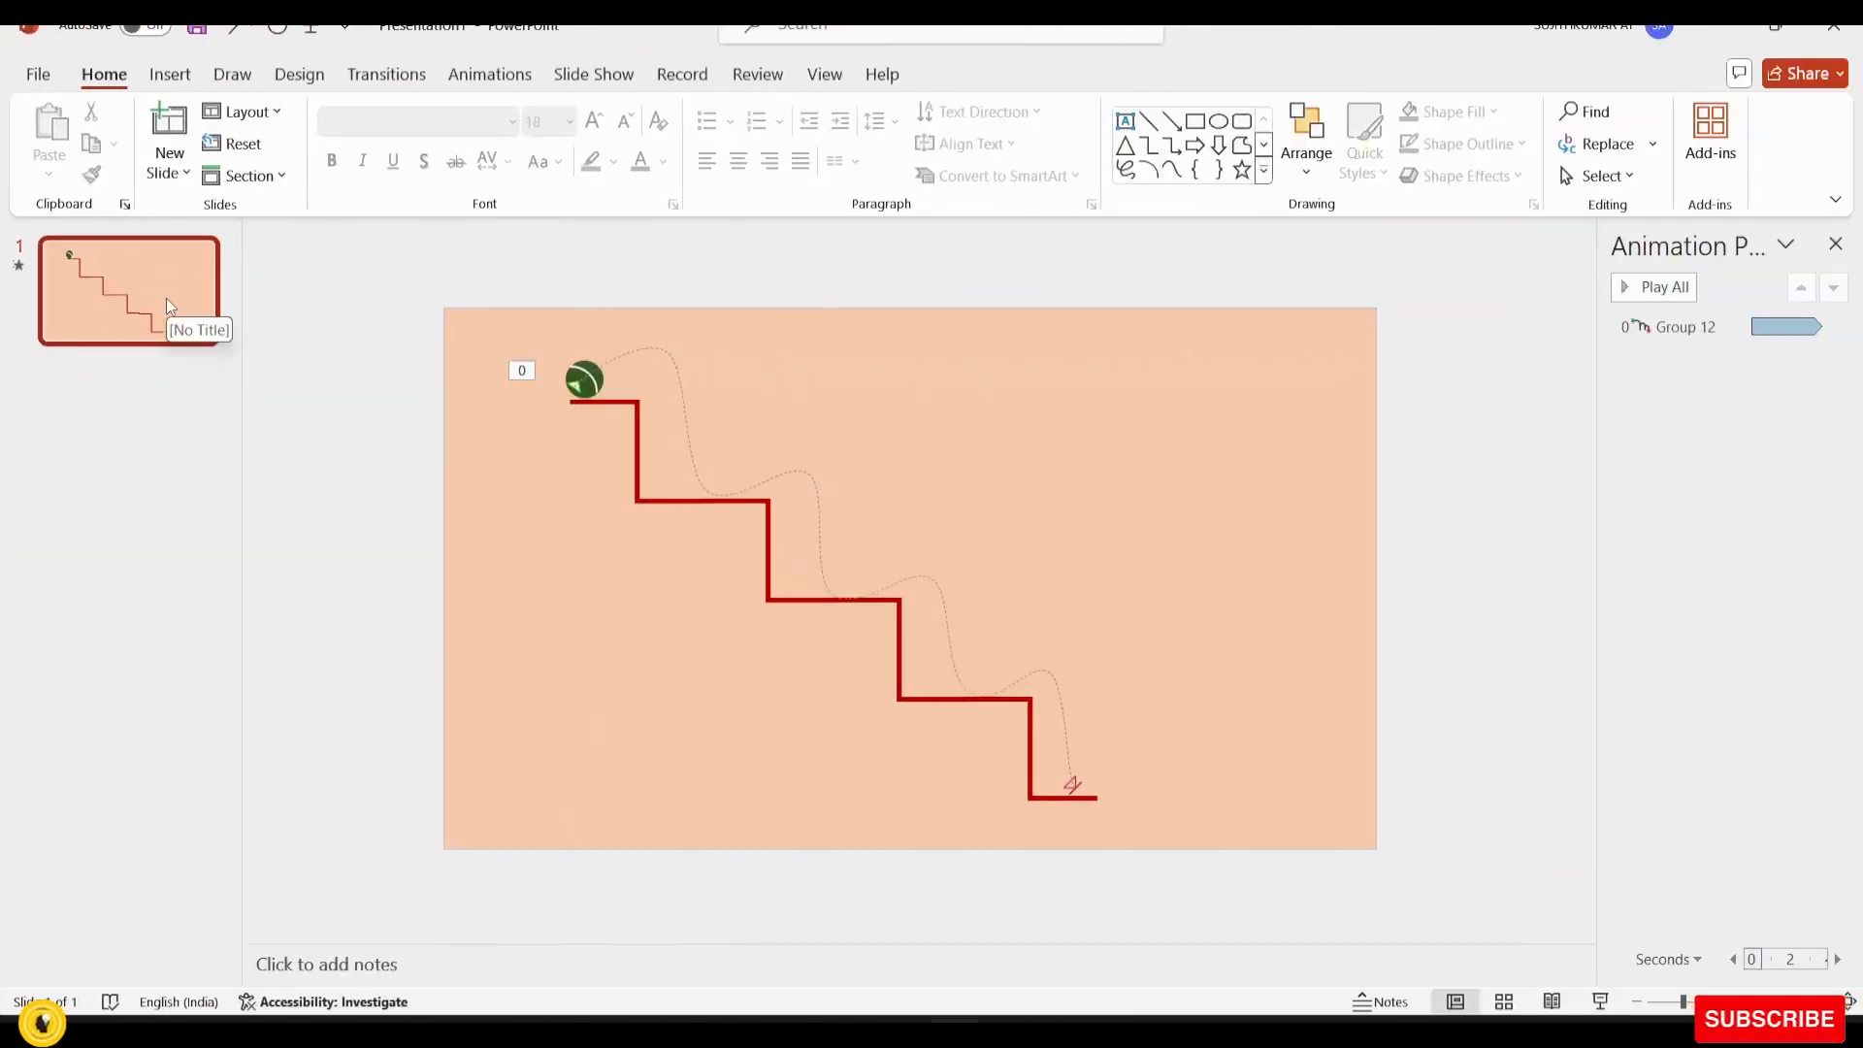
Add a blank slide after slide 1 and give it a solid light orange background
right_click(167, 299)
left_click(249, 514)
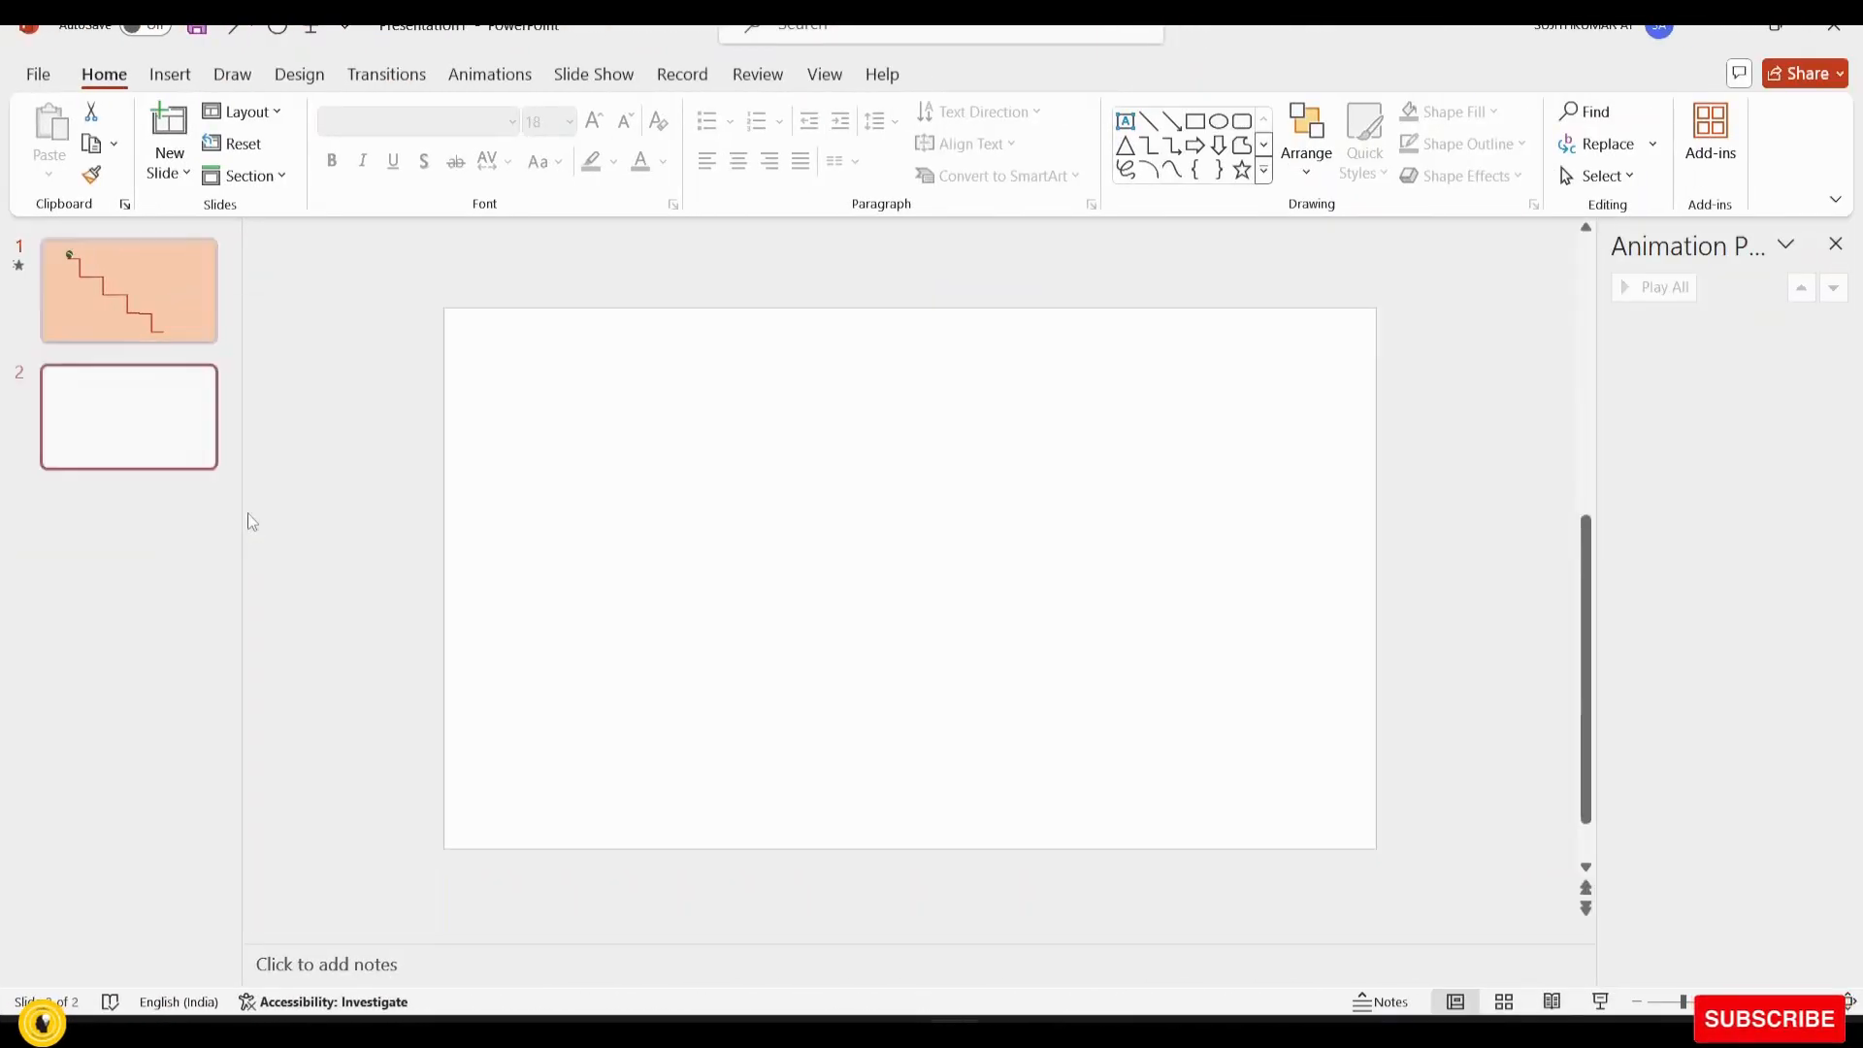
right_click(652, 428)
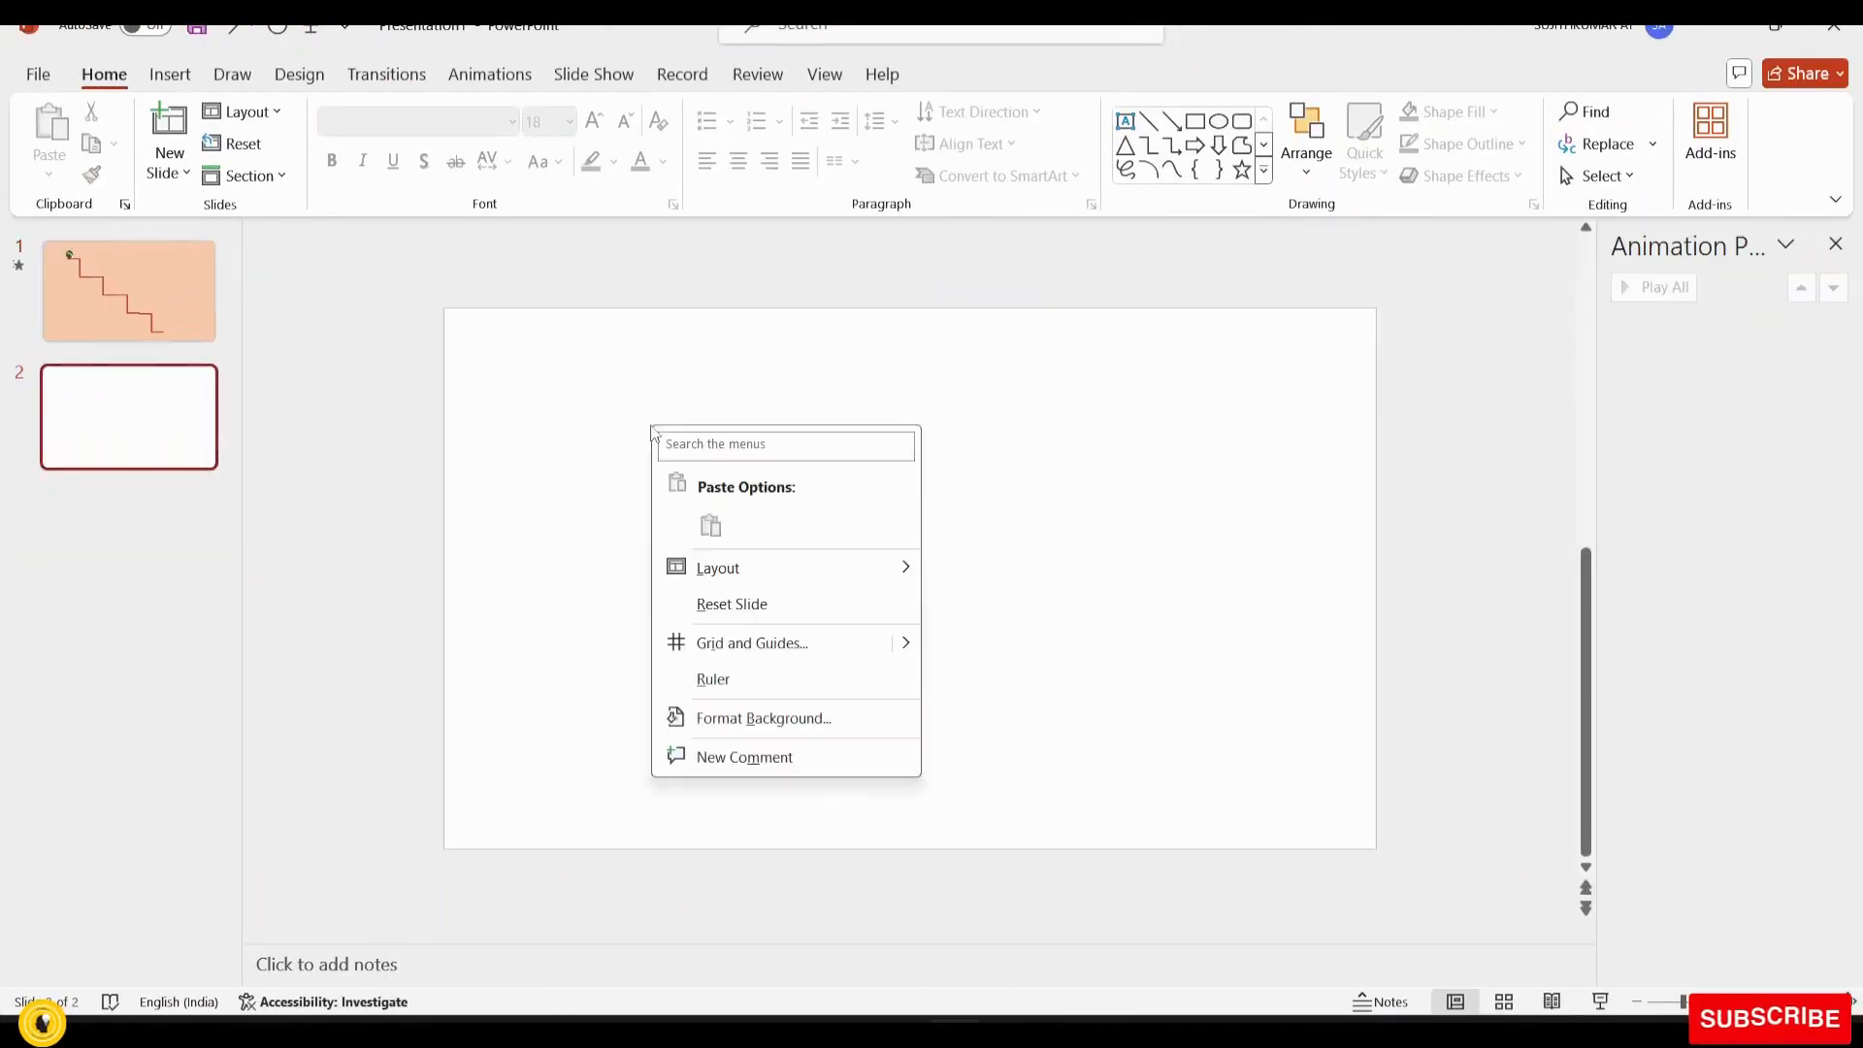
left_click(763, 720)
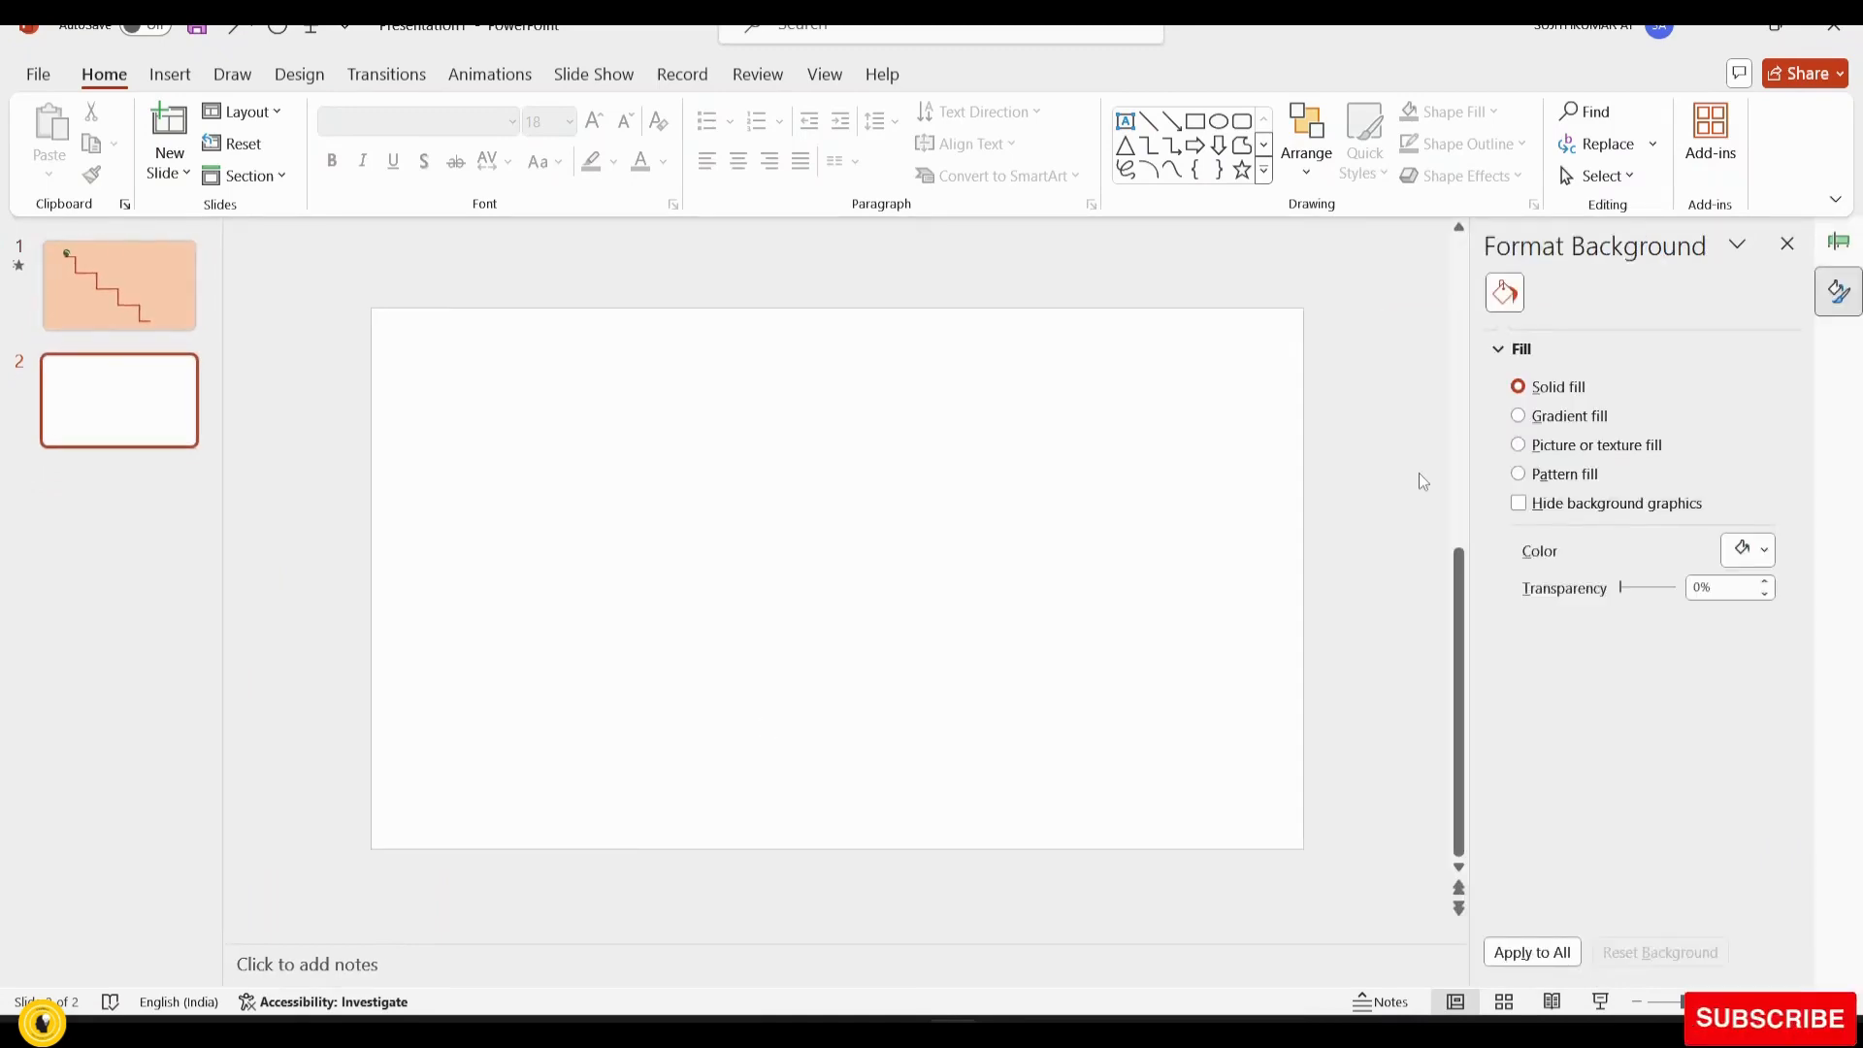
left_click(1762, 550)
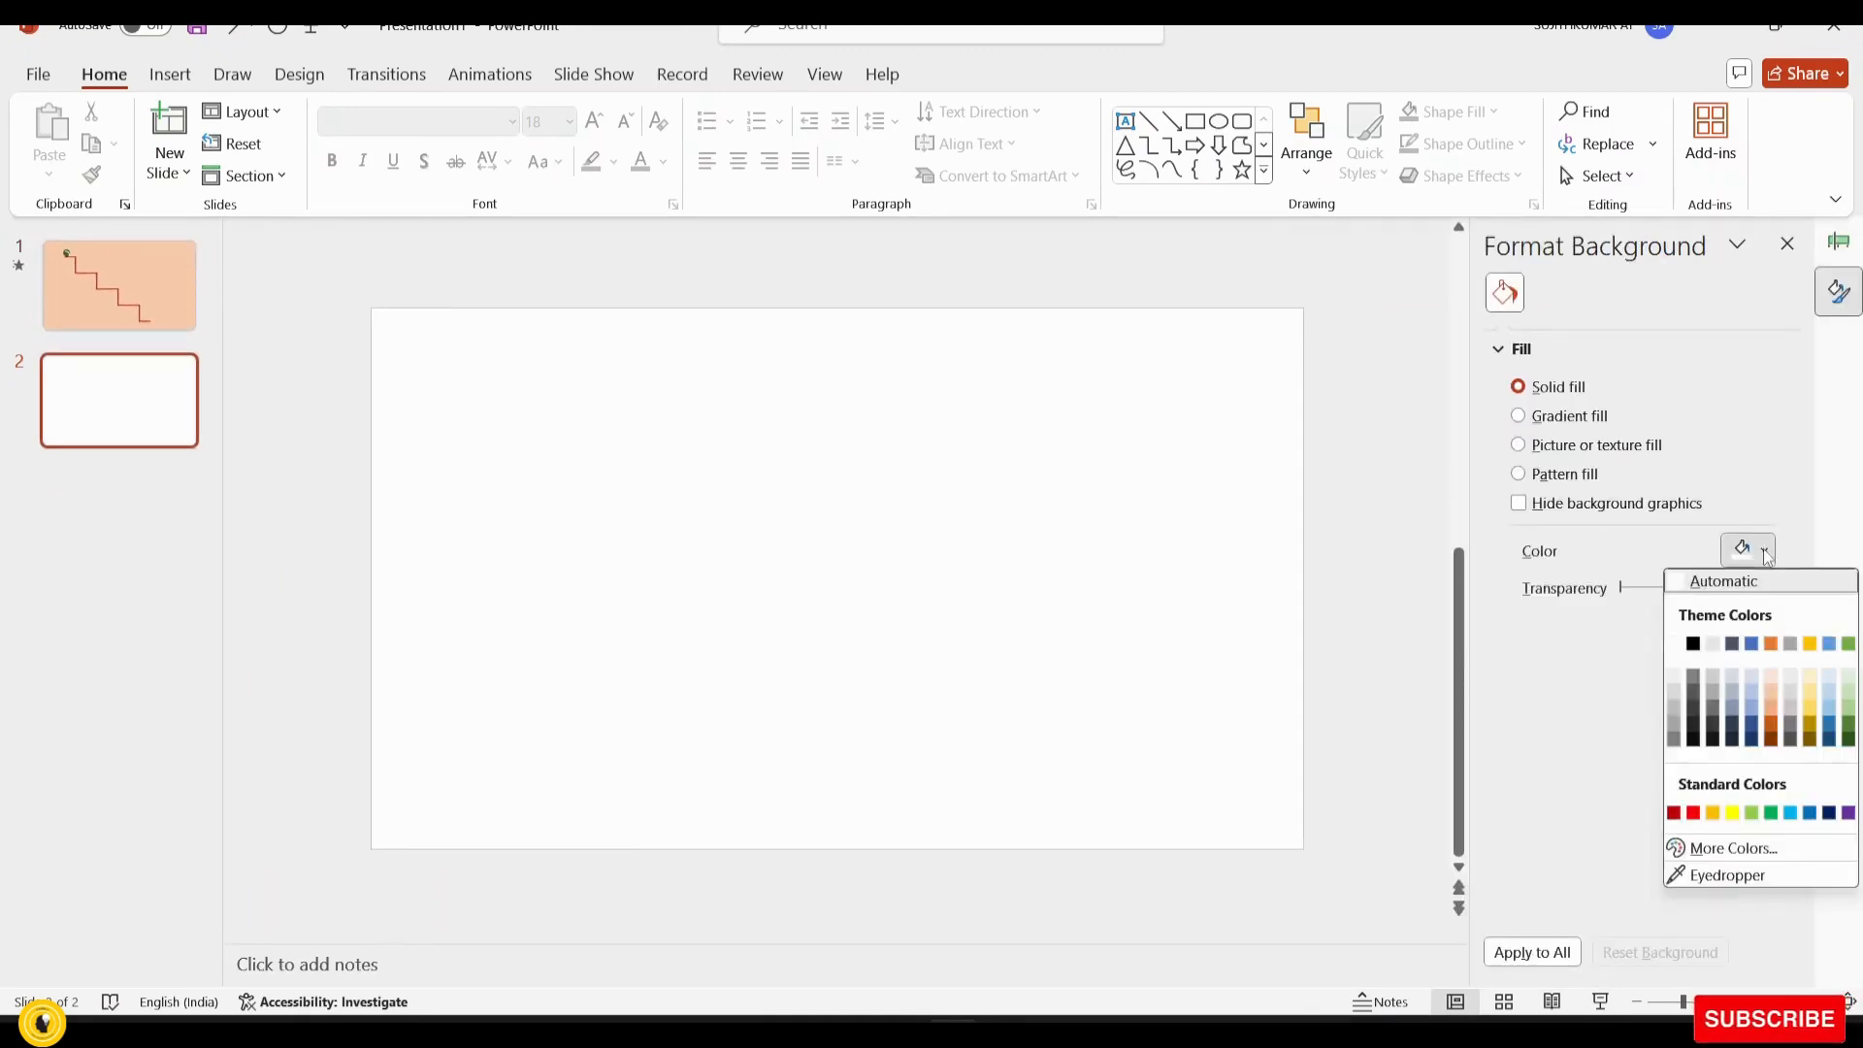
left_click(1774, 694)
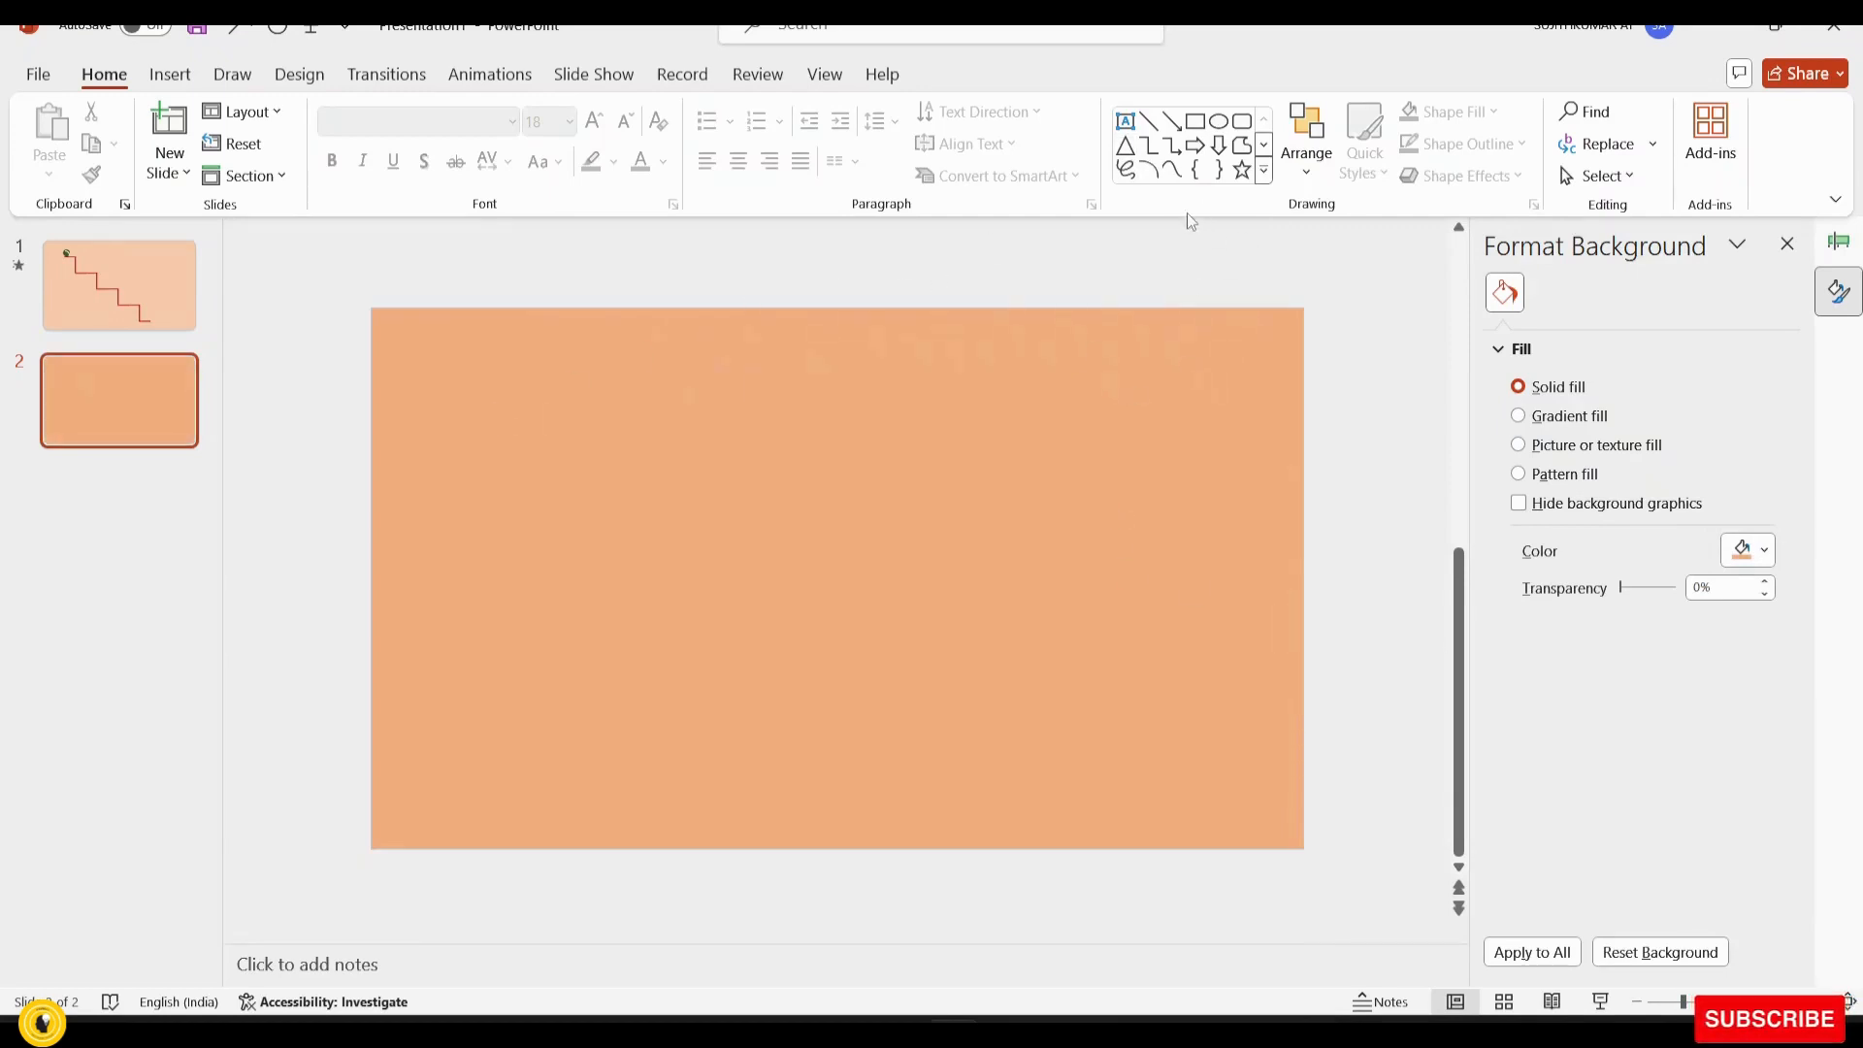
Draw an elbow connector about 3.35 cm high by 5.15 cm wide near the slide's upper left, outlined in dark red at 4.5 pt
left_click(1151, 148)
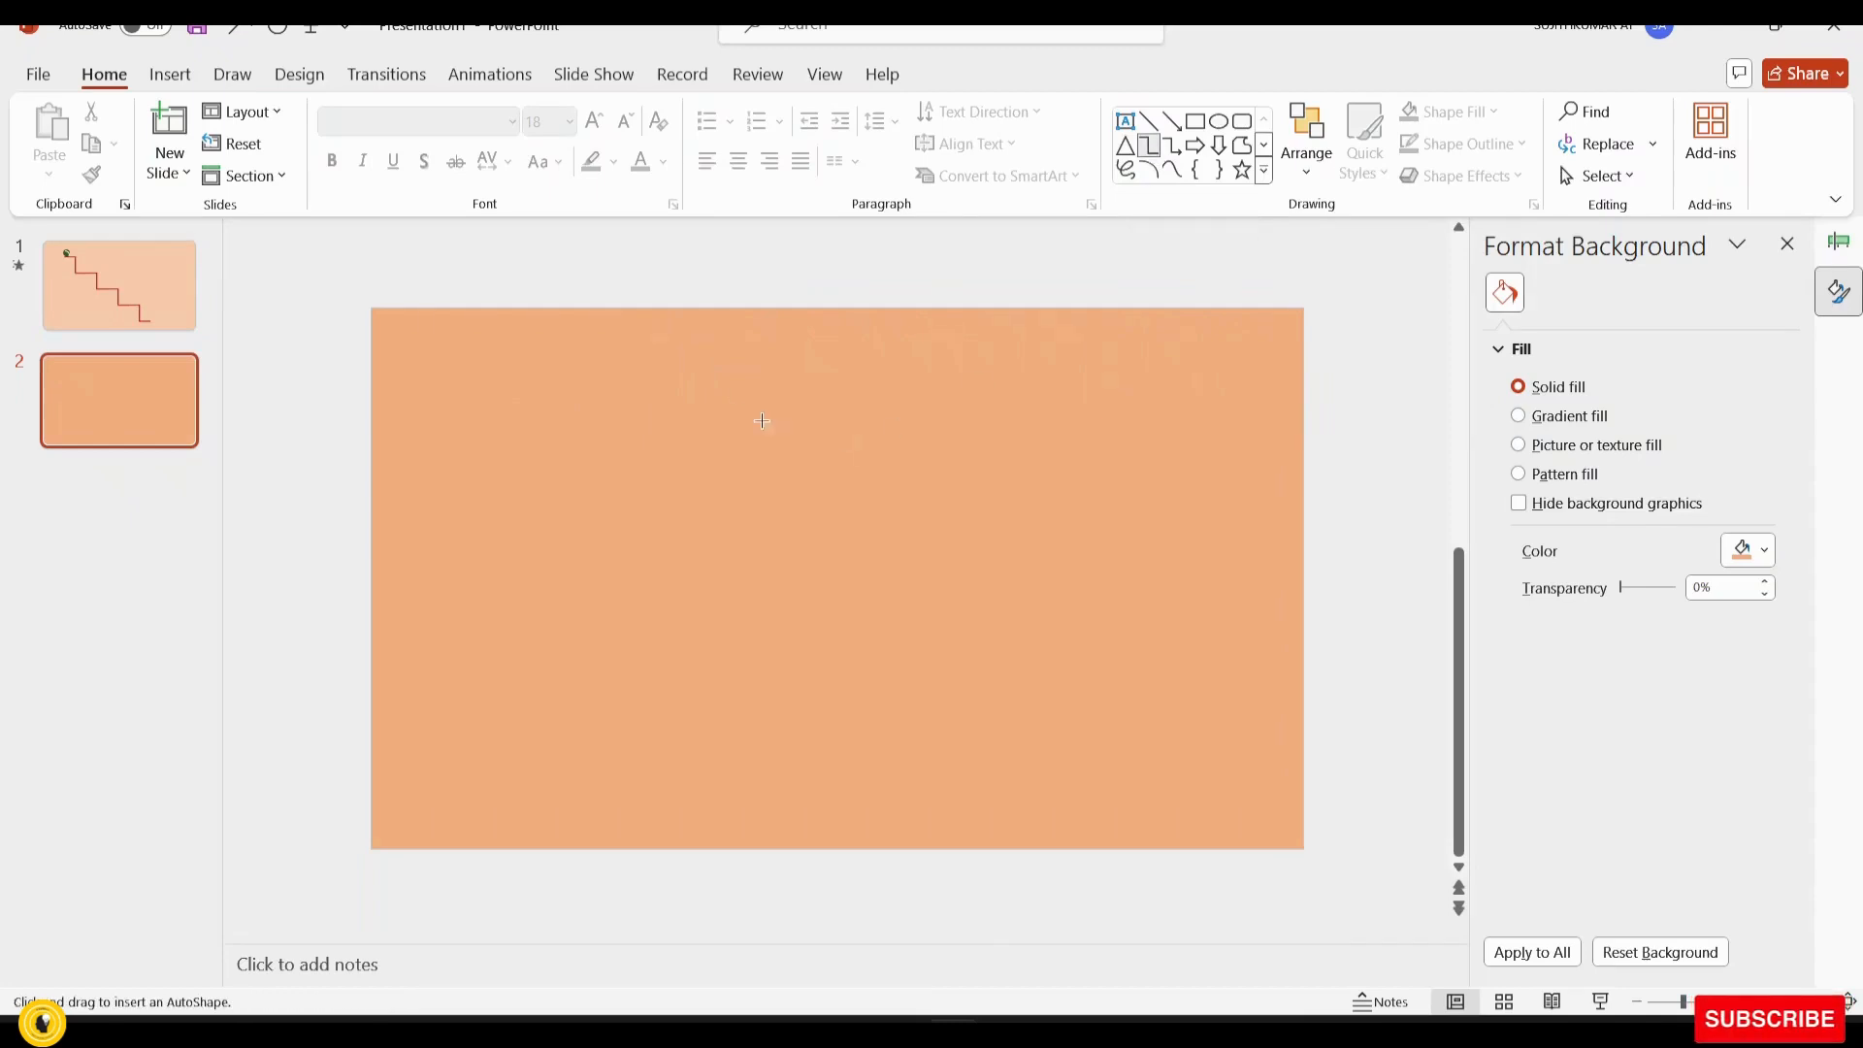
mouse_move(546, 416)
left_mouse_down()
mouse_move(602, 509)
mouse_move(647, 512)
left_mouse_up()
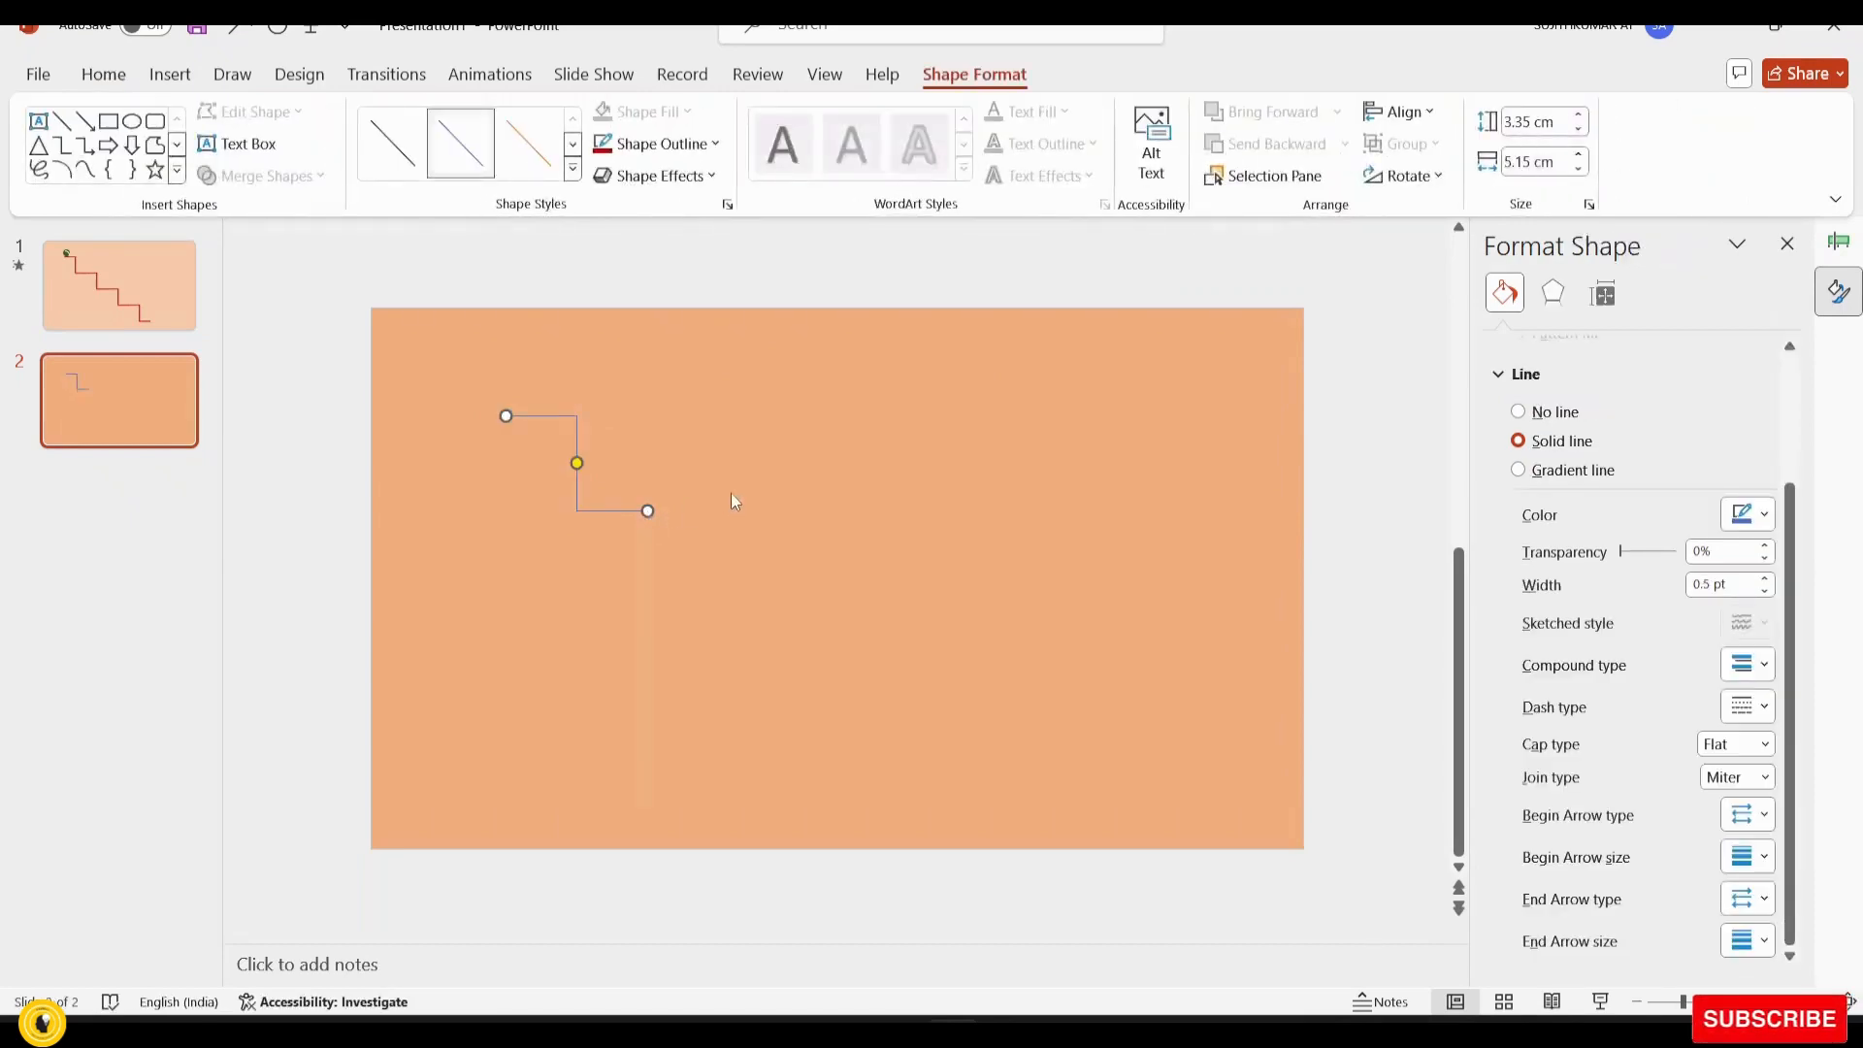
left_click(659, 144)
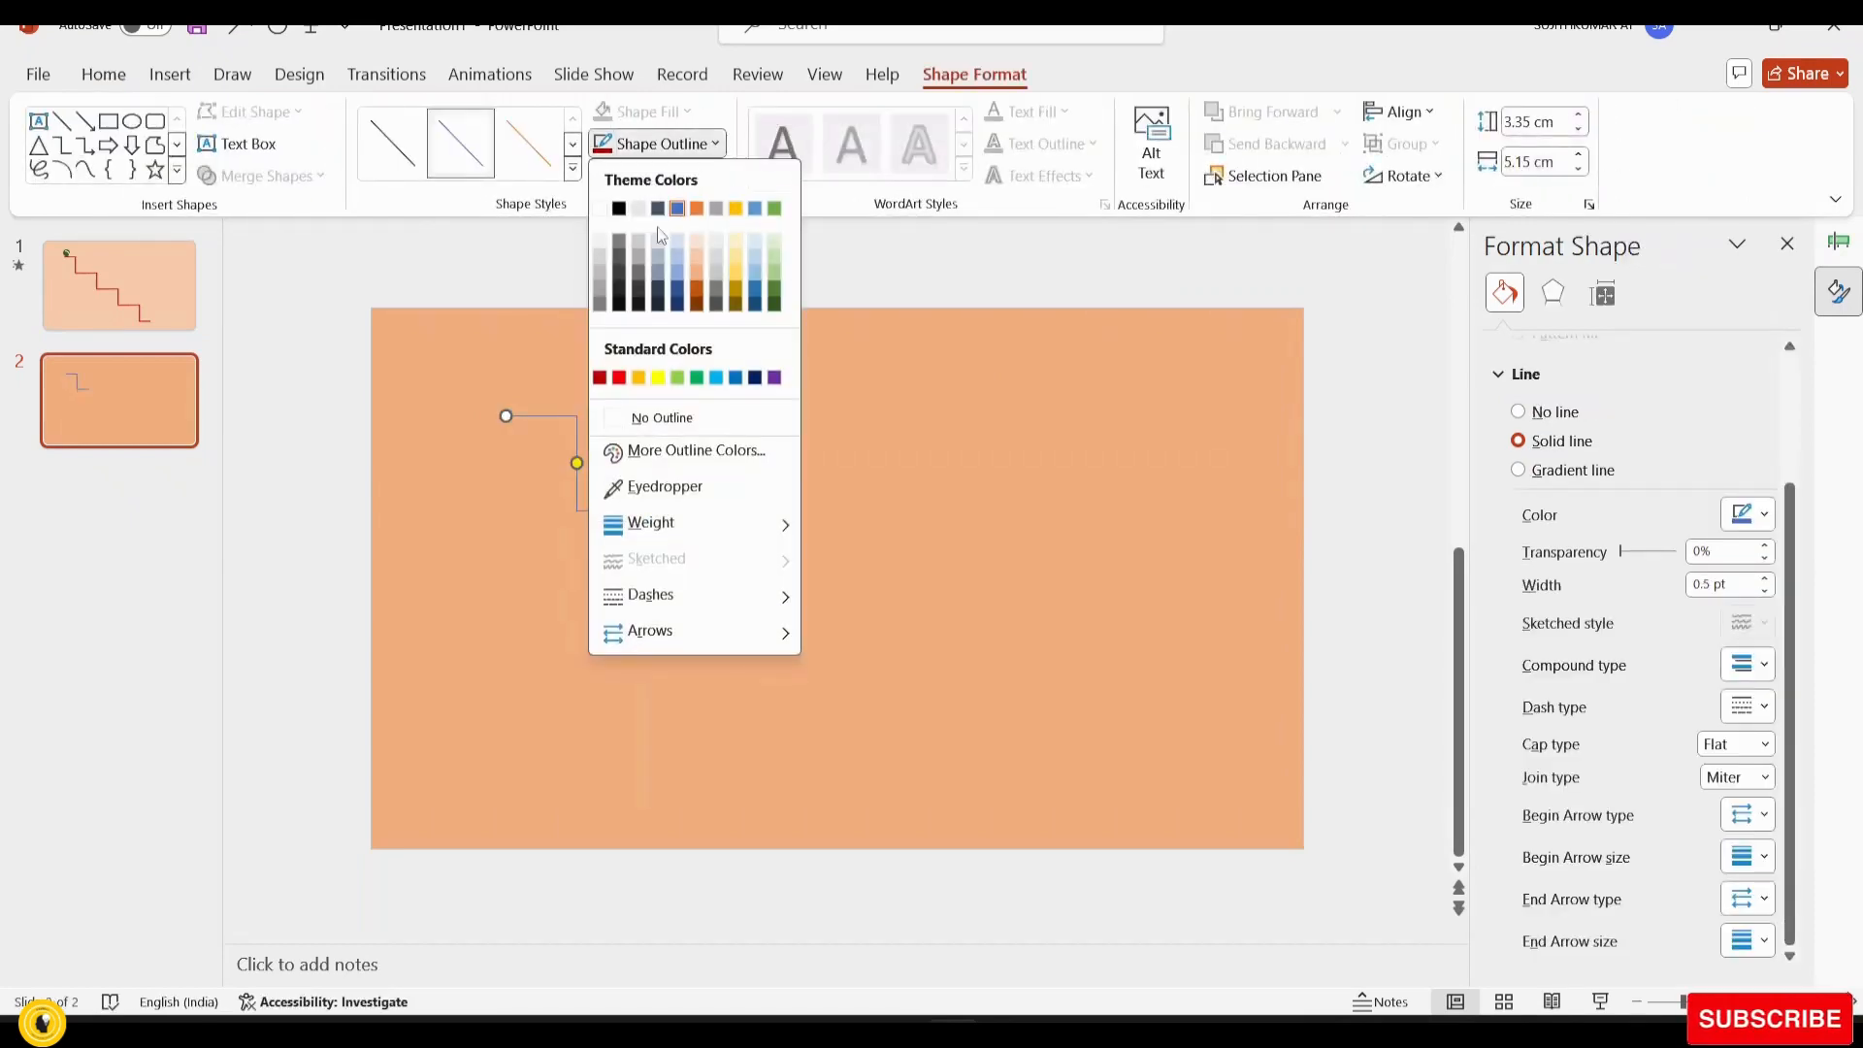
left_click(602, 376)
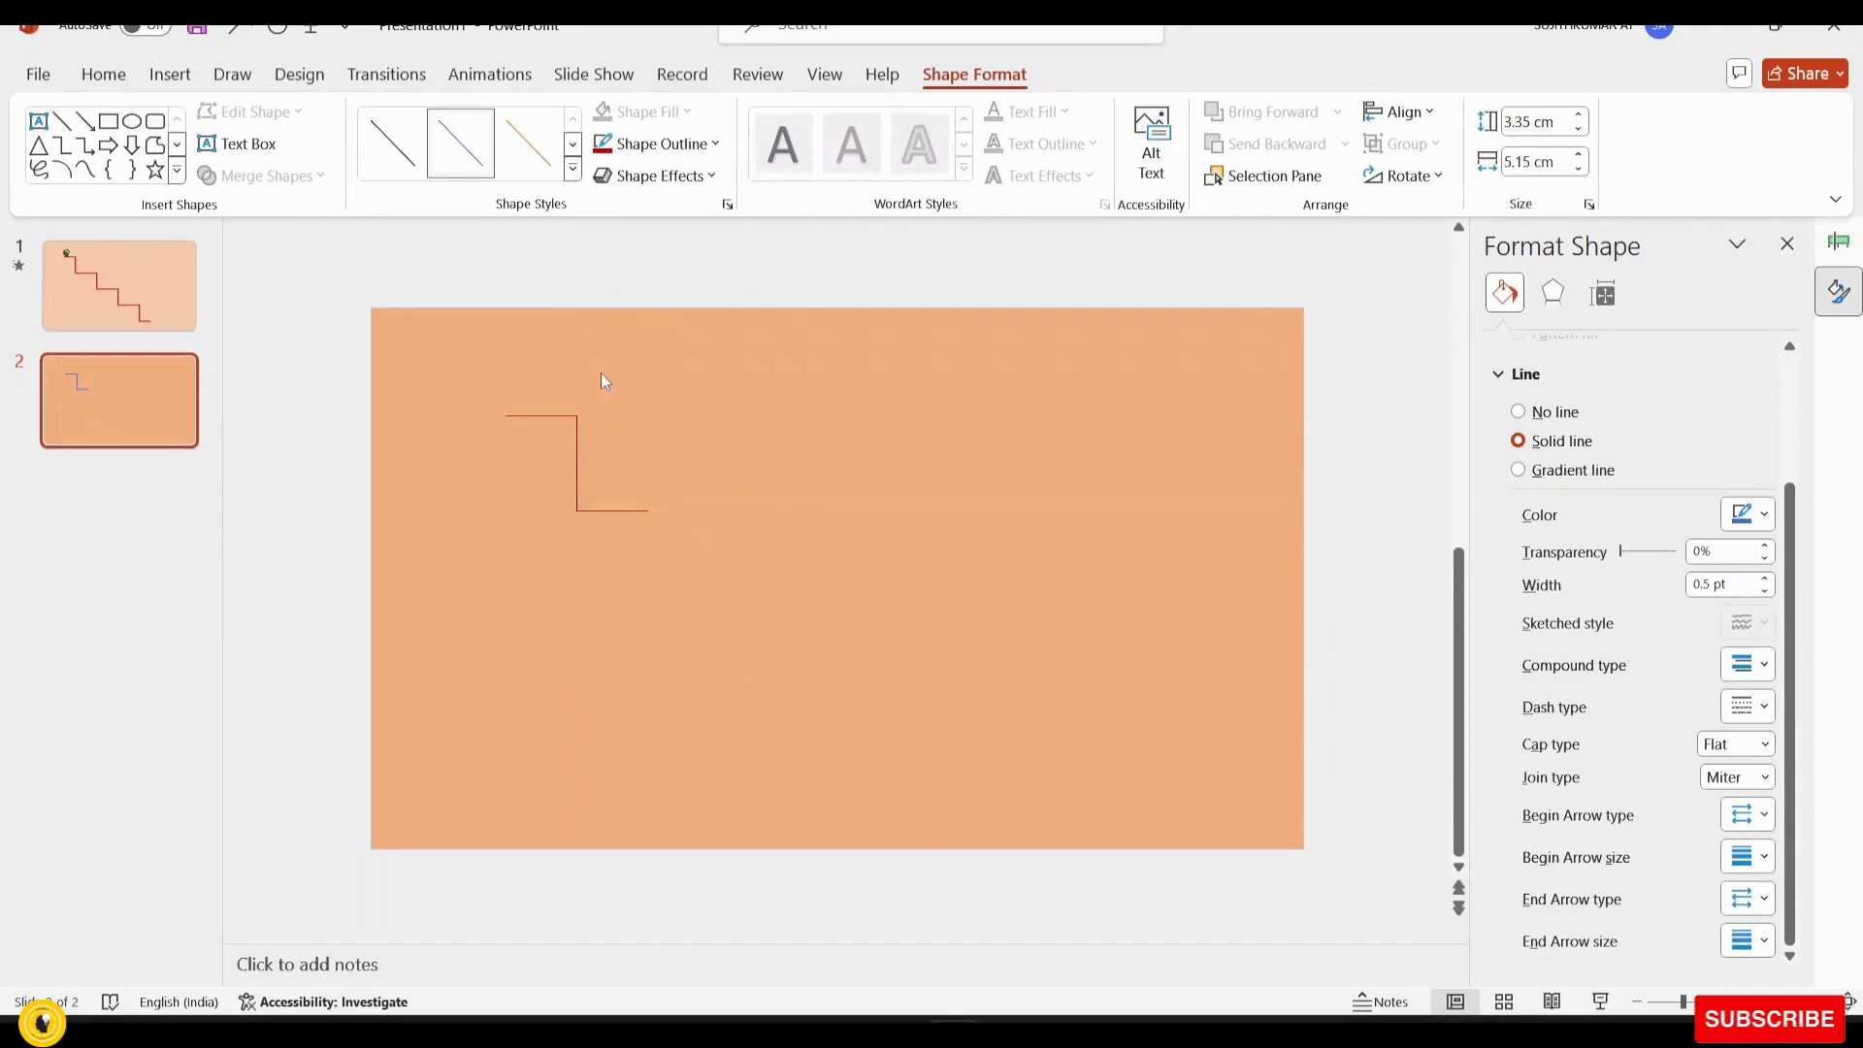
left_click(716, 146)
mouse_move(650, 524)
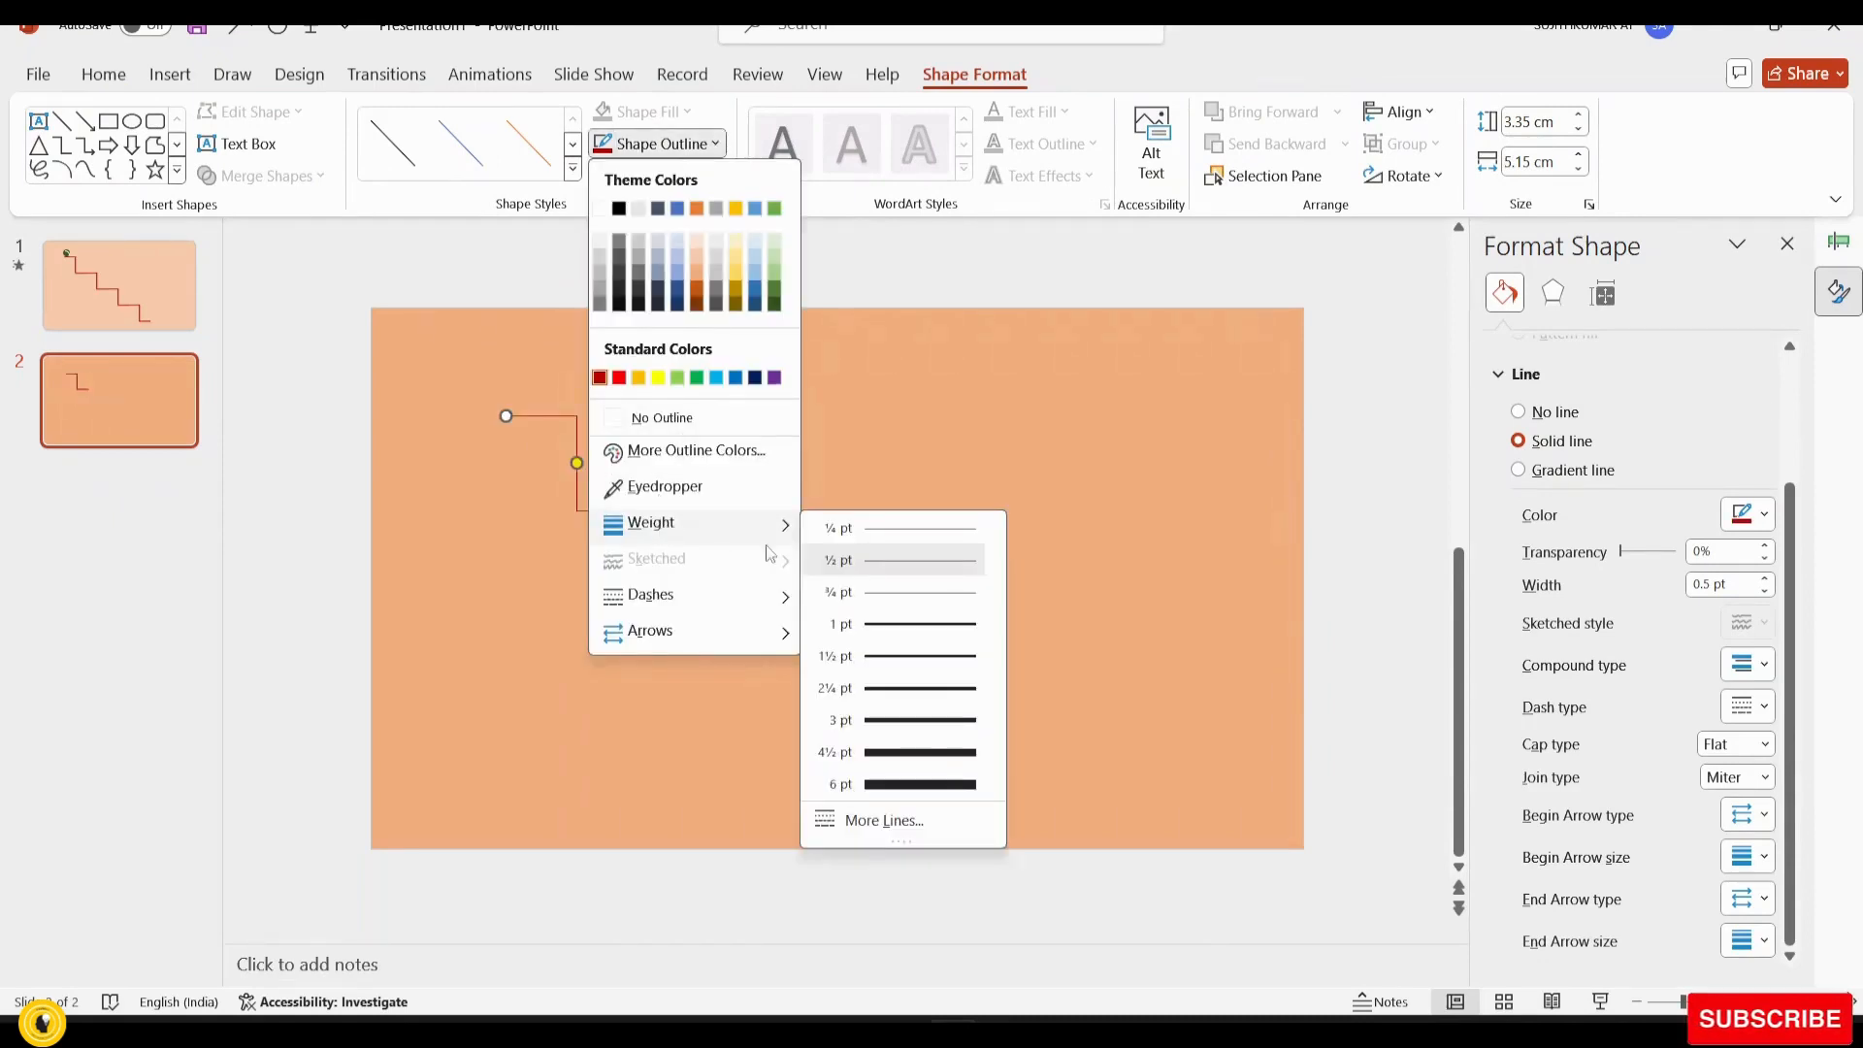
left_click(900, 754)
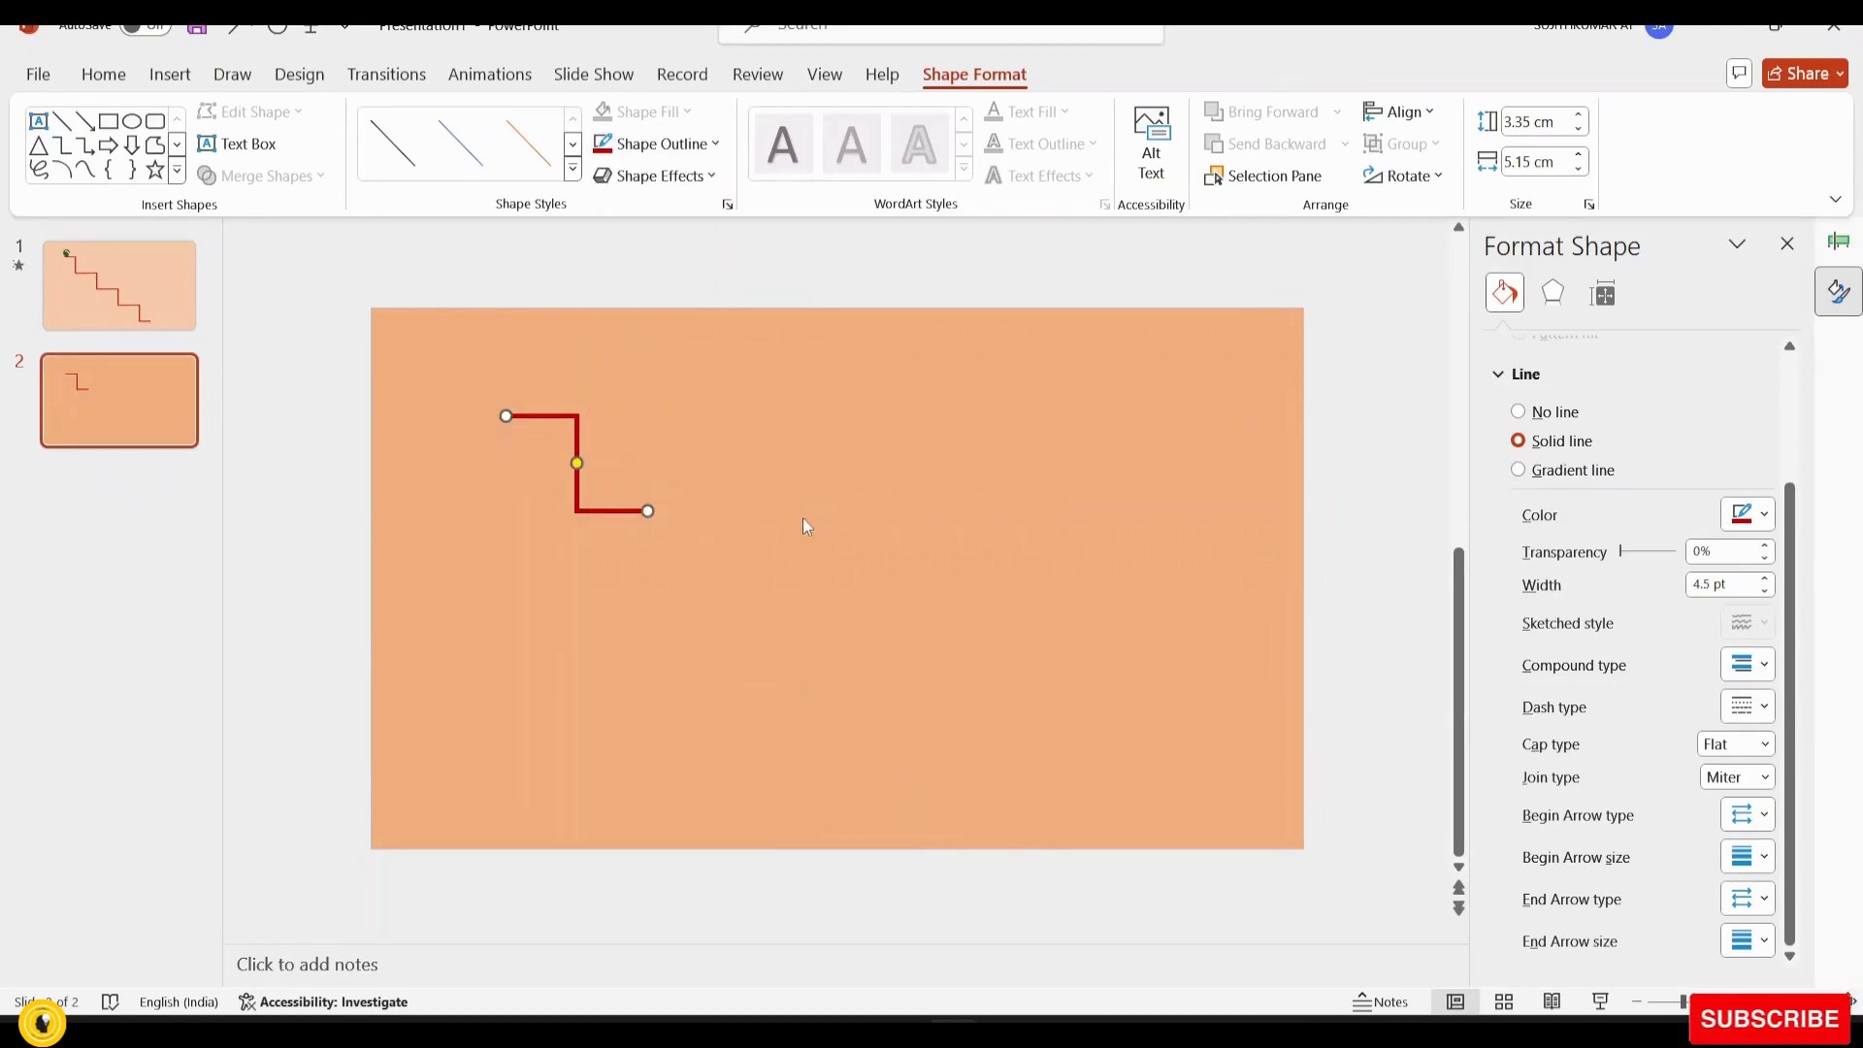
Duplicate the red connector three times, placing each copy end to end to form a descending staircase
key("ctrl+d")
left_click_drag(611, 525, 744, 605)
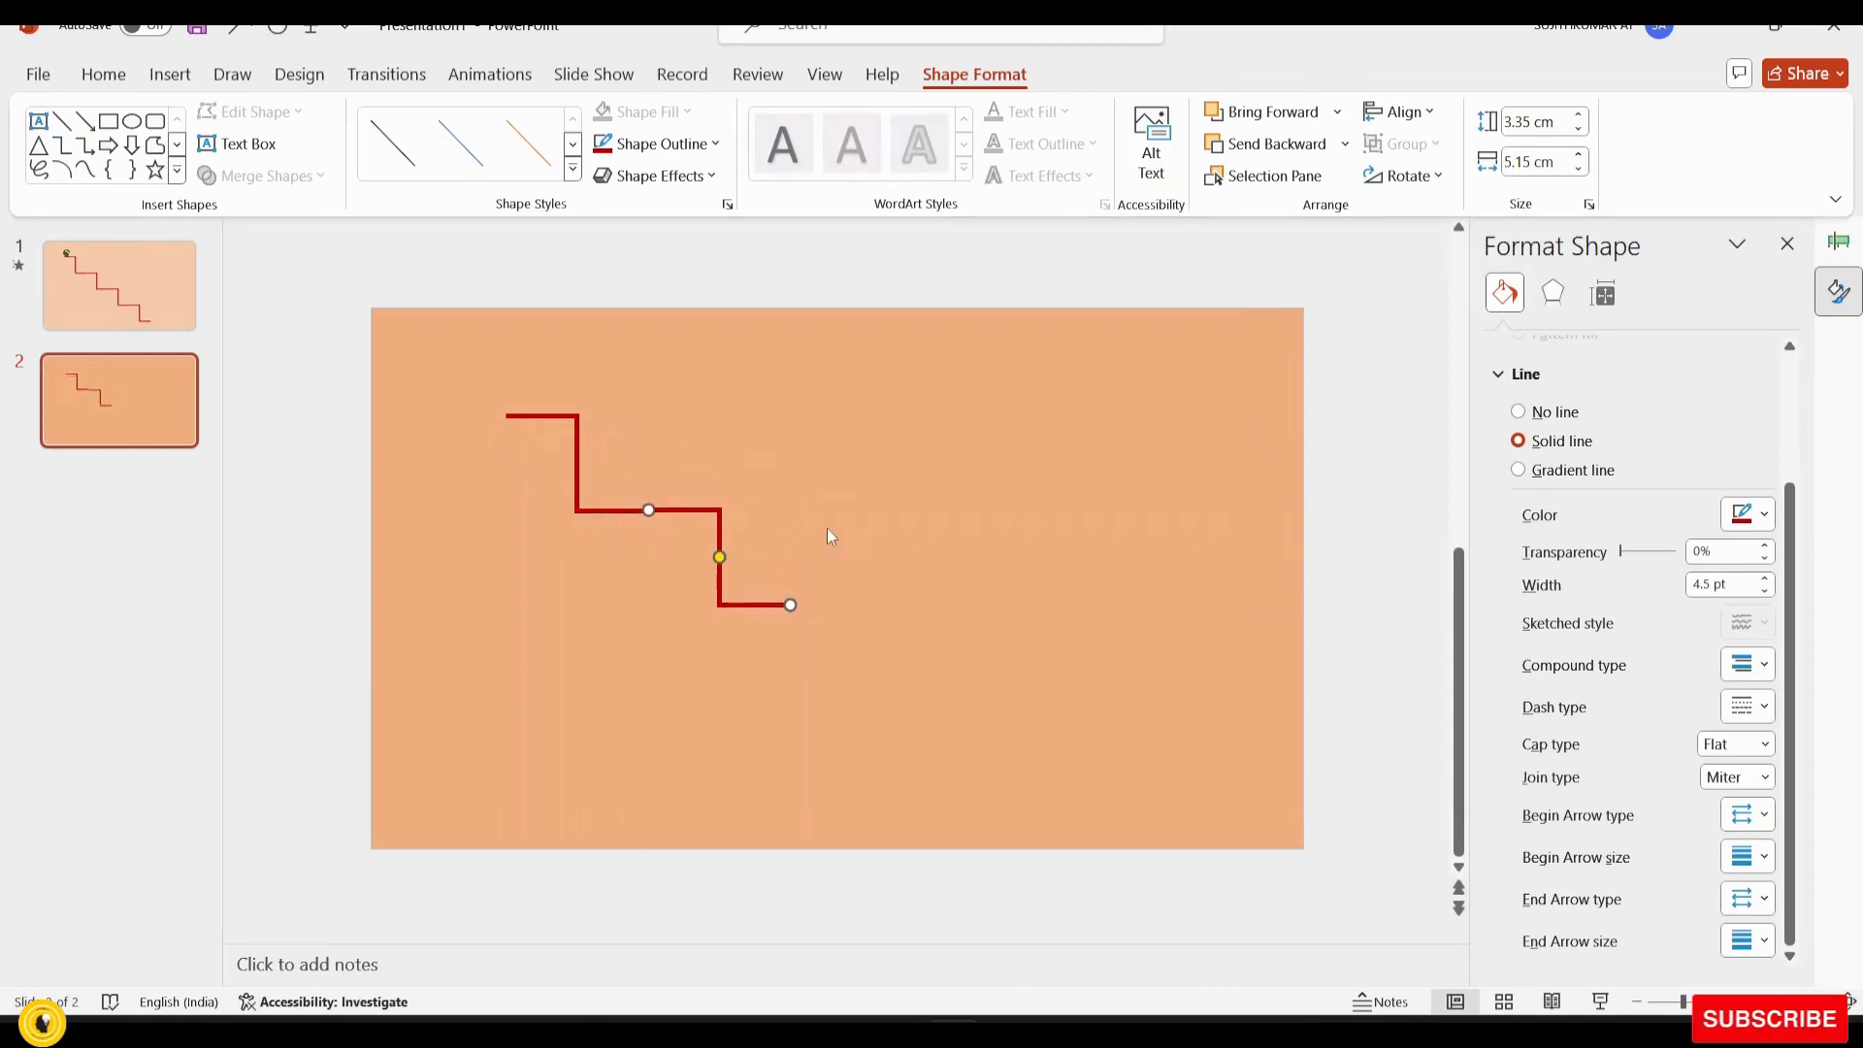
left_click(854, 503)
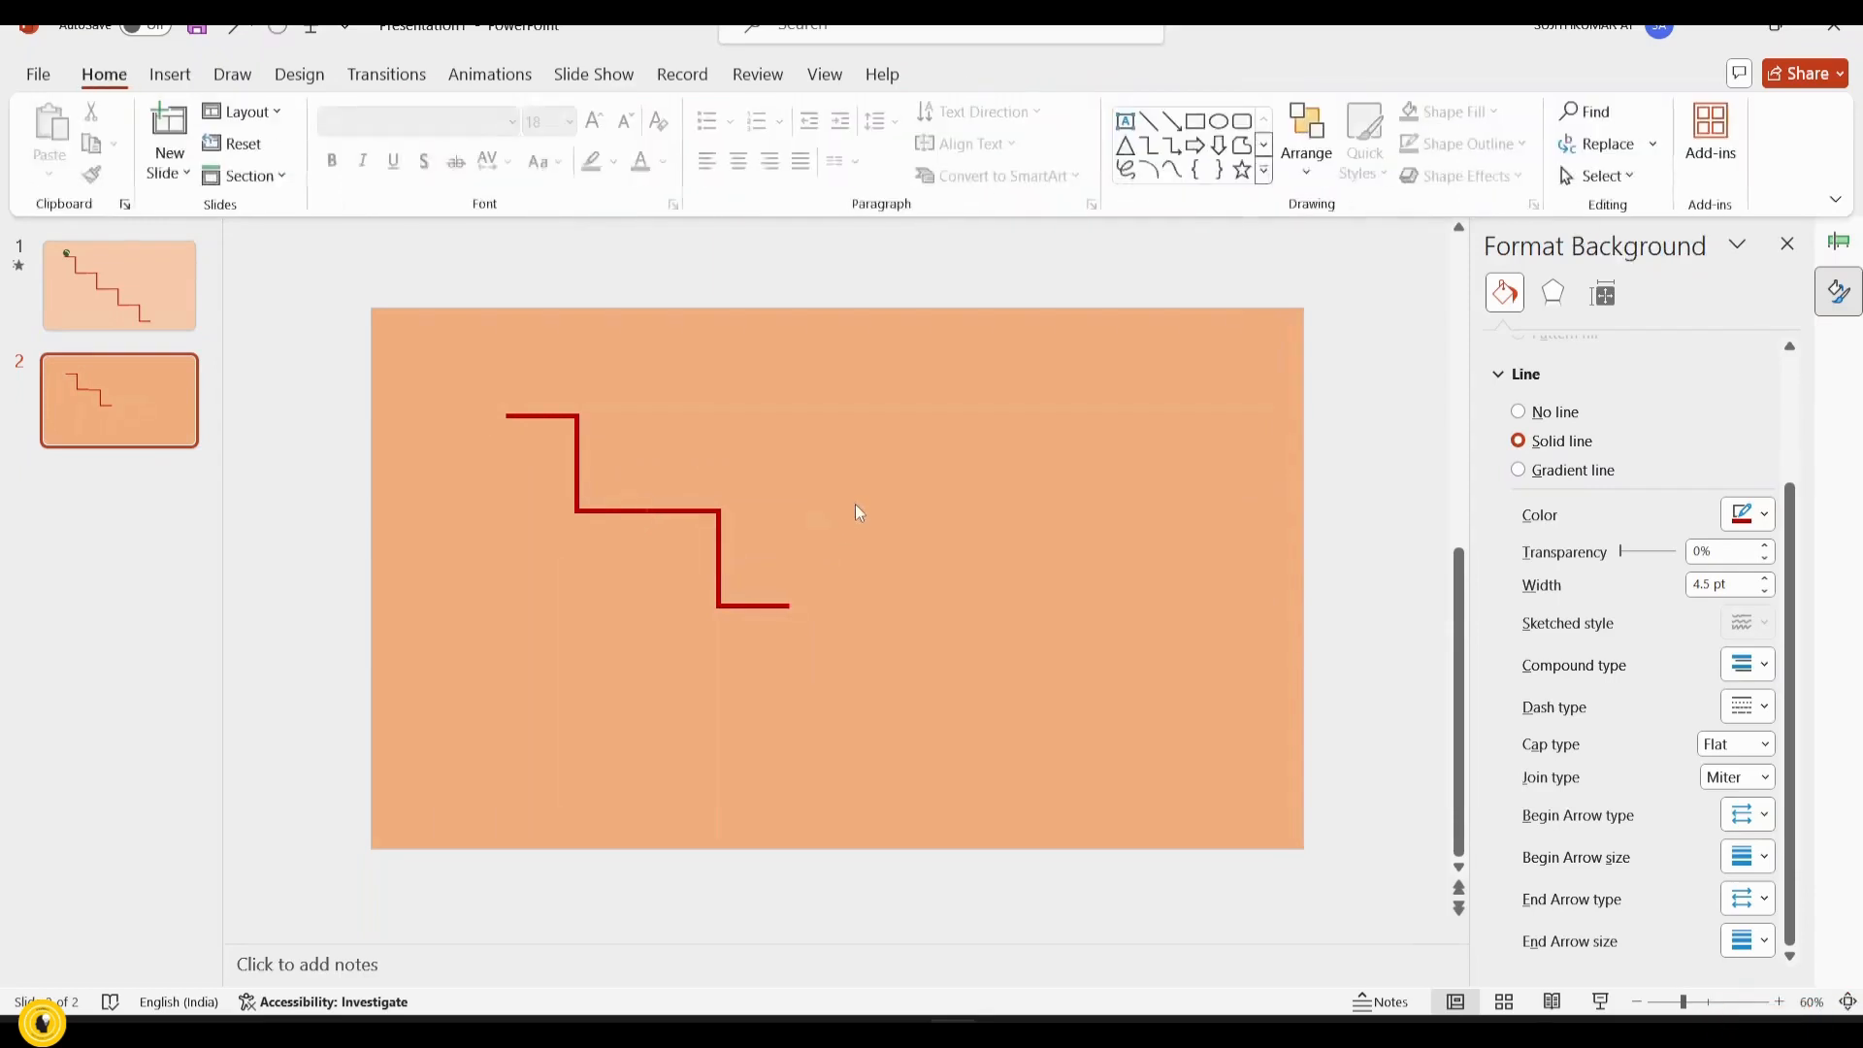
left_click(718, 529)
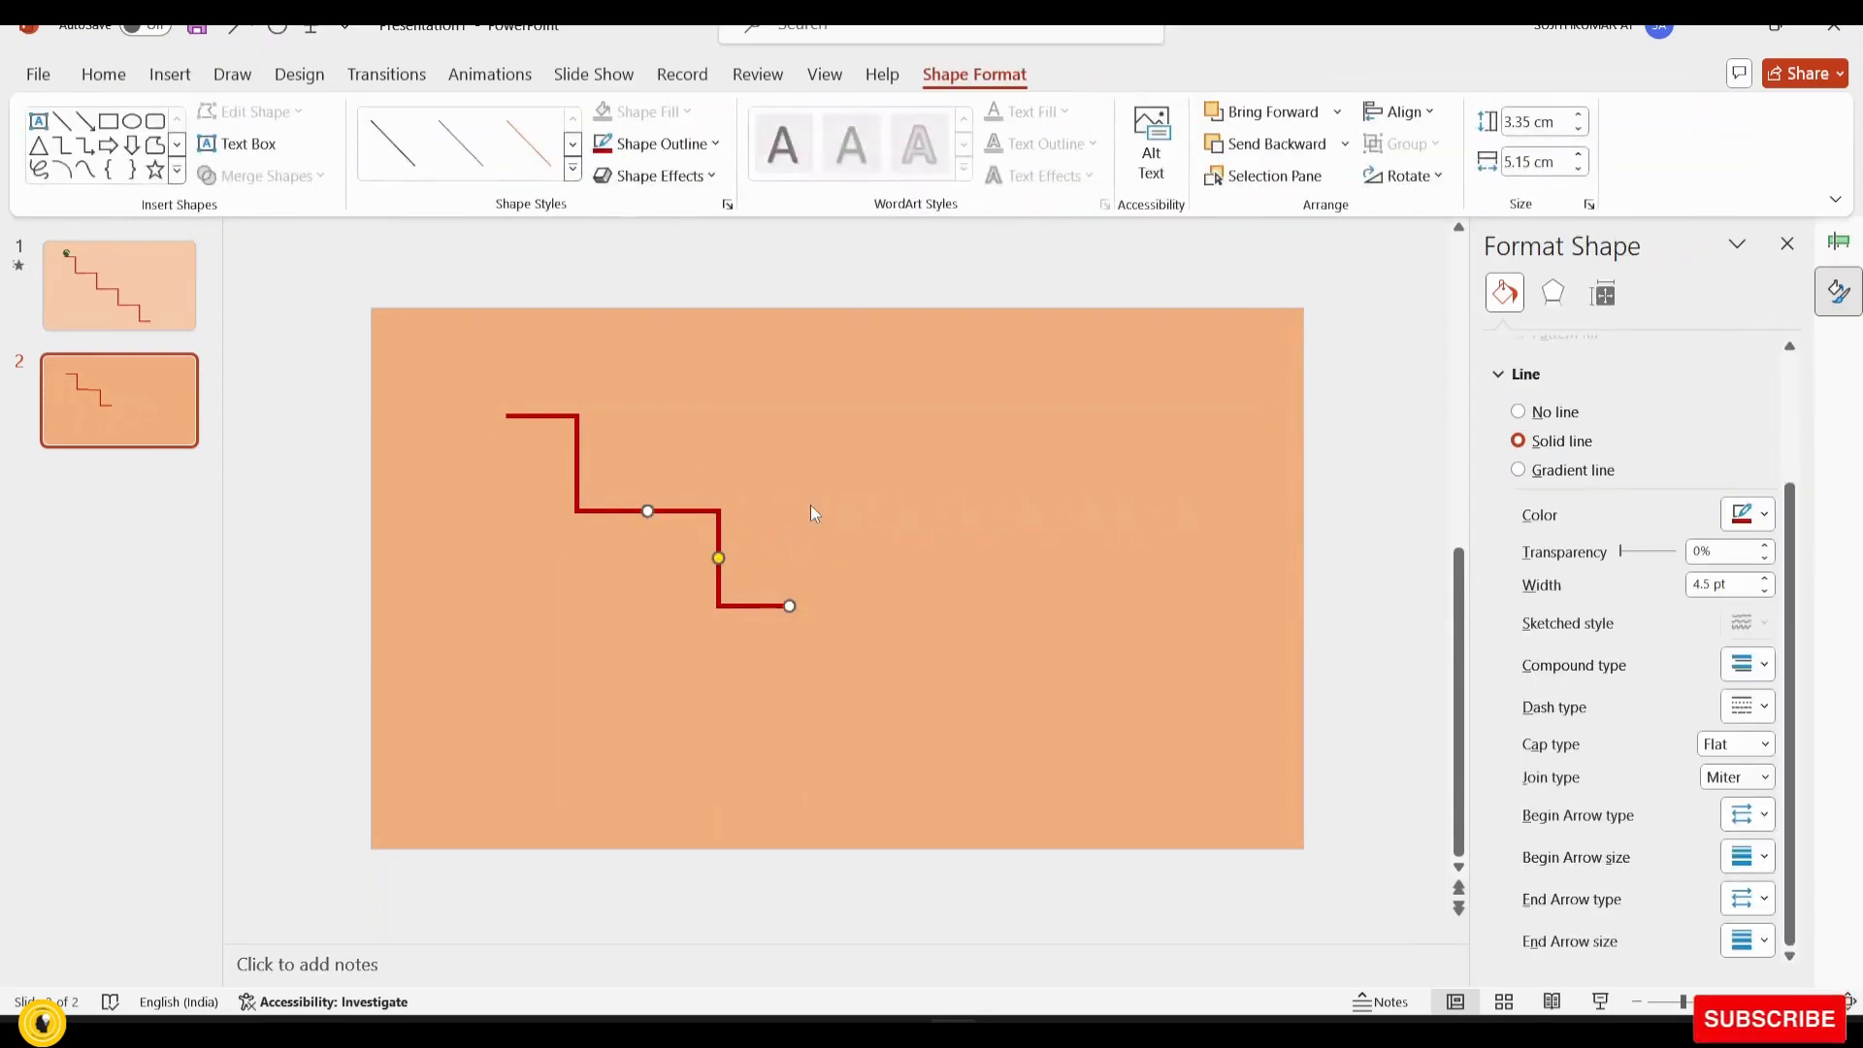
left_click(811, 513)
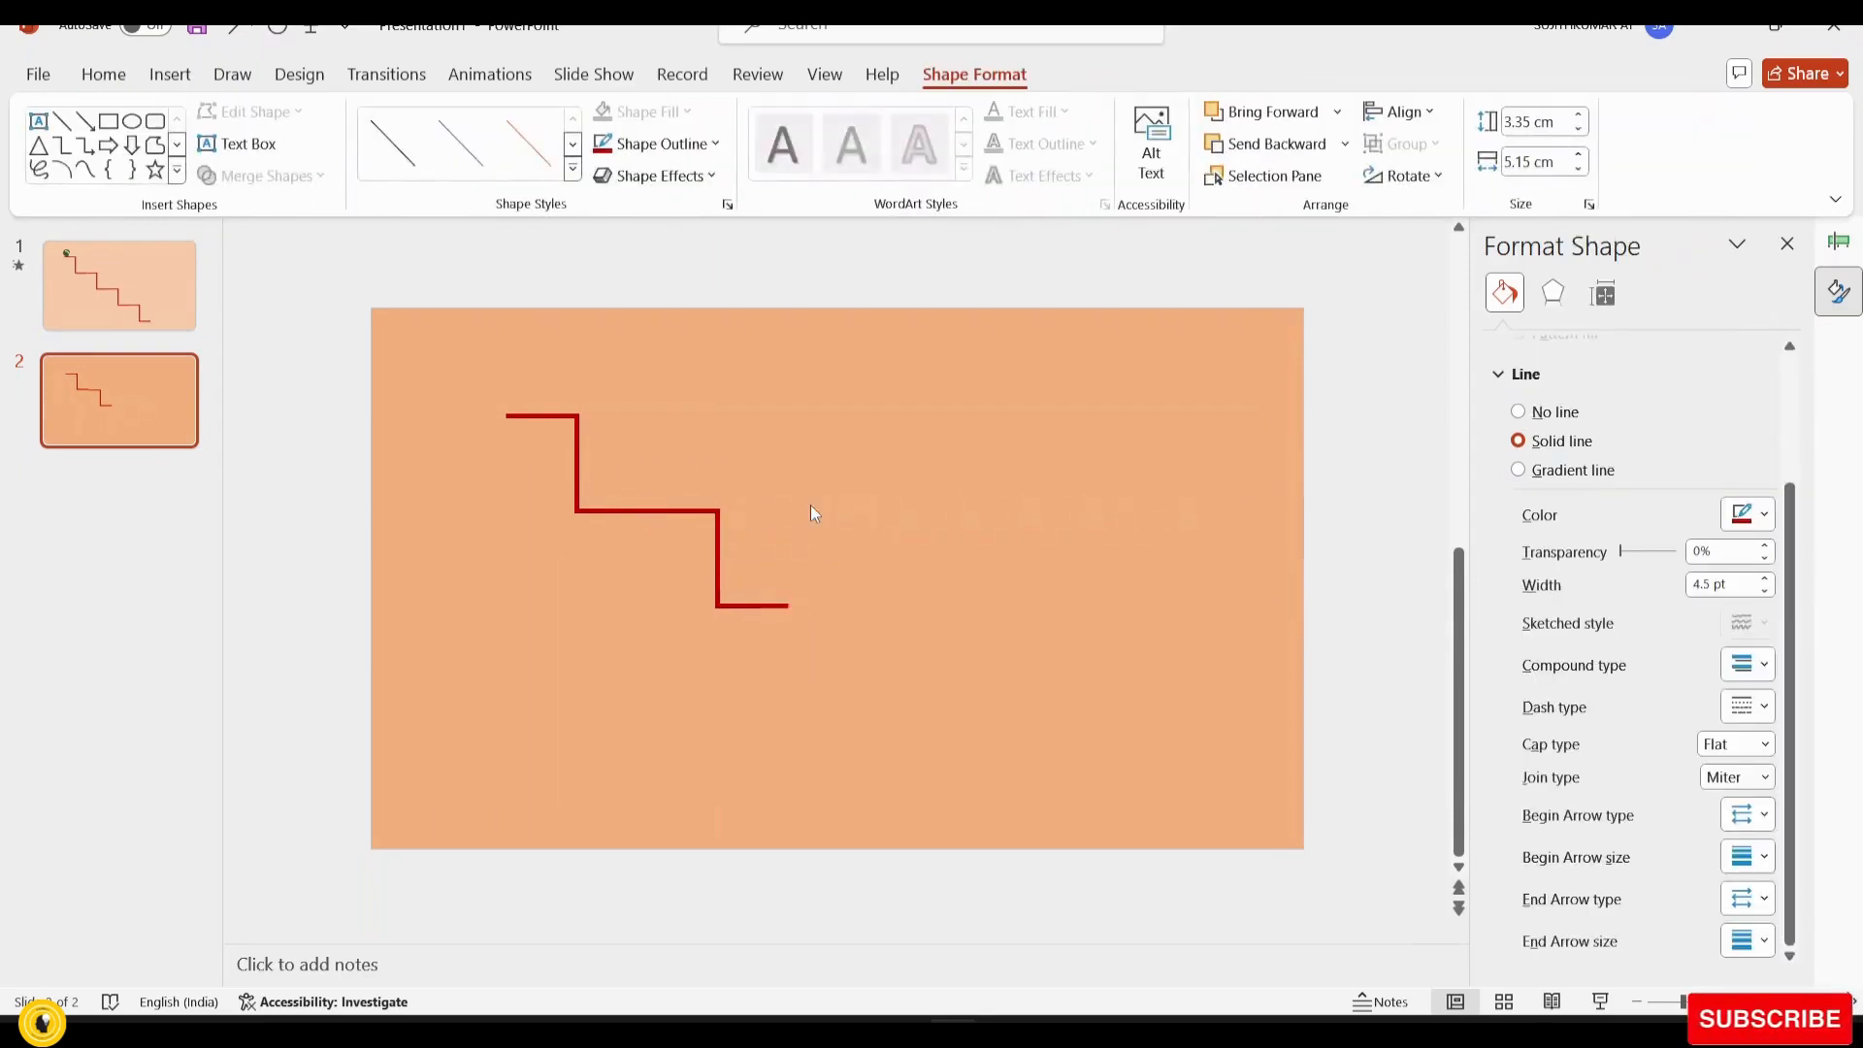
left_click(743, 602)
key("ctrl+d")
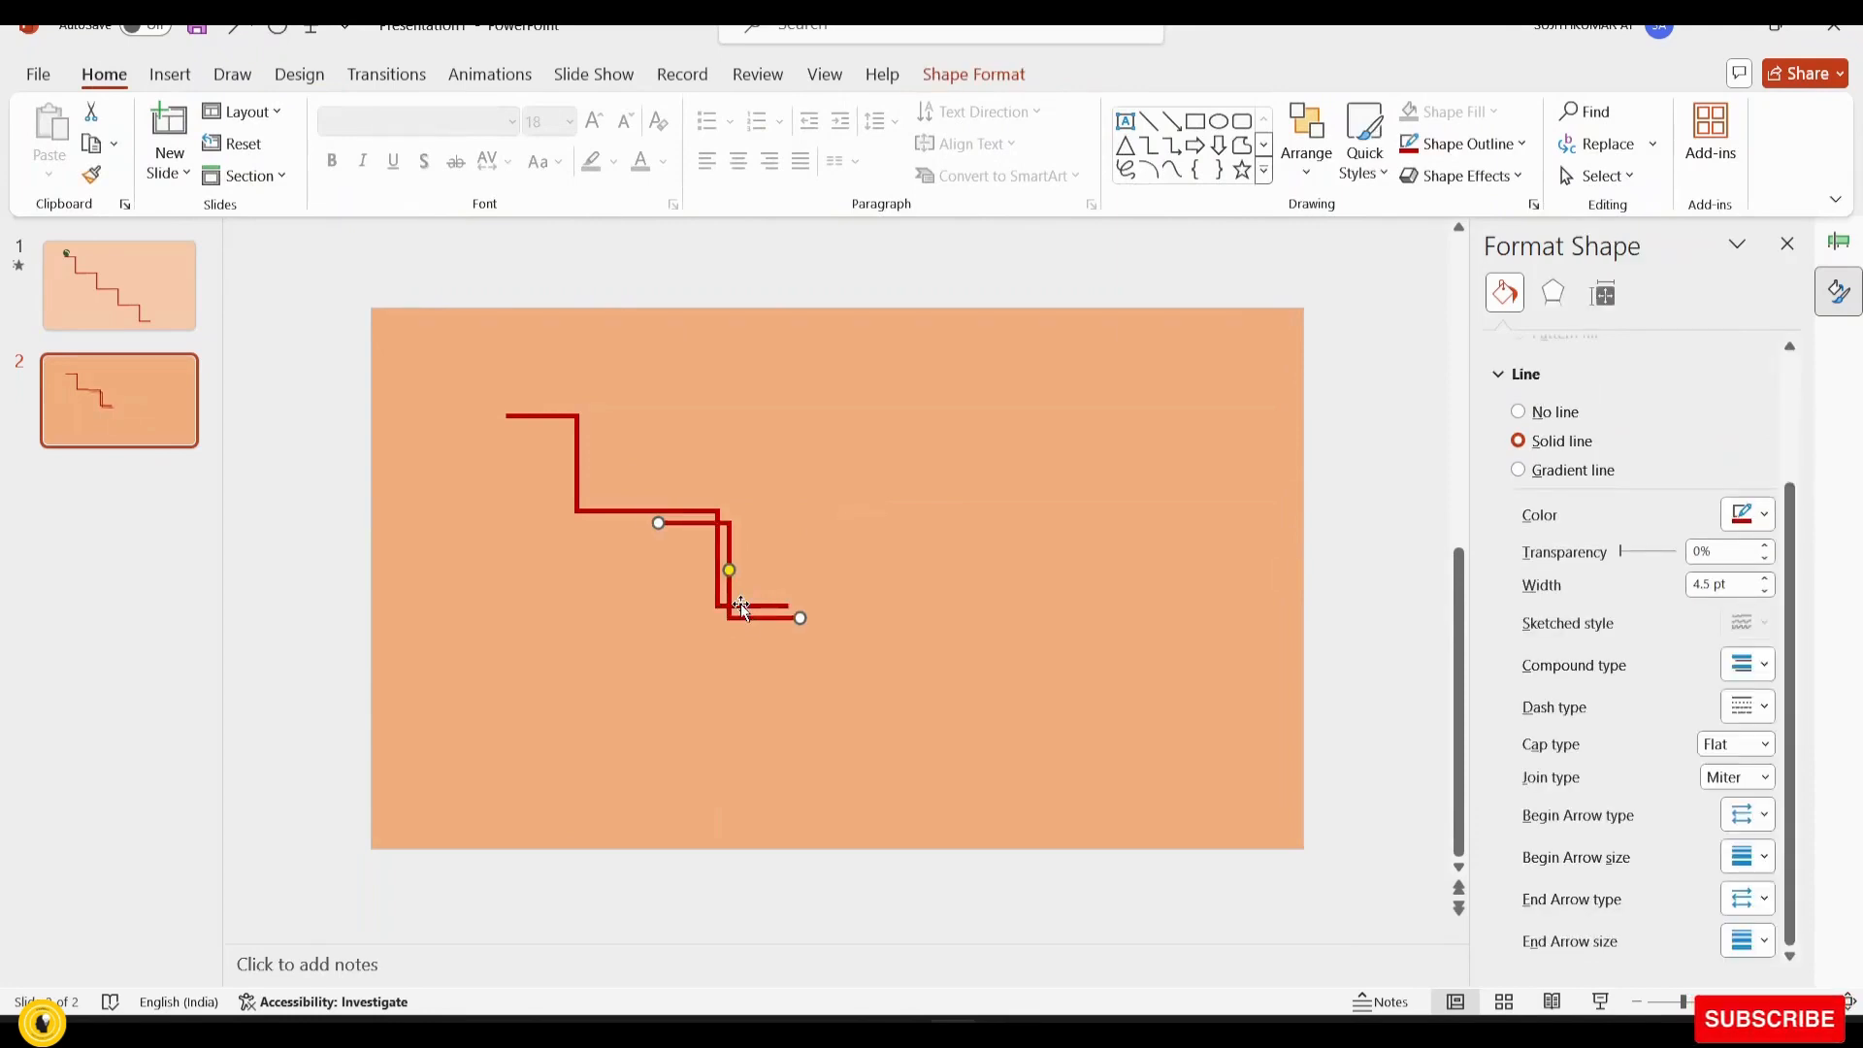
left_click_drag(747, 626, 876, 705)
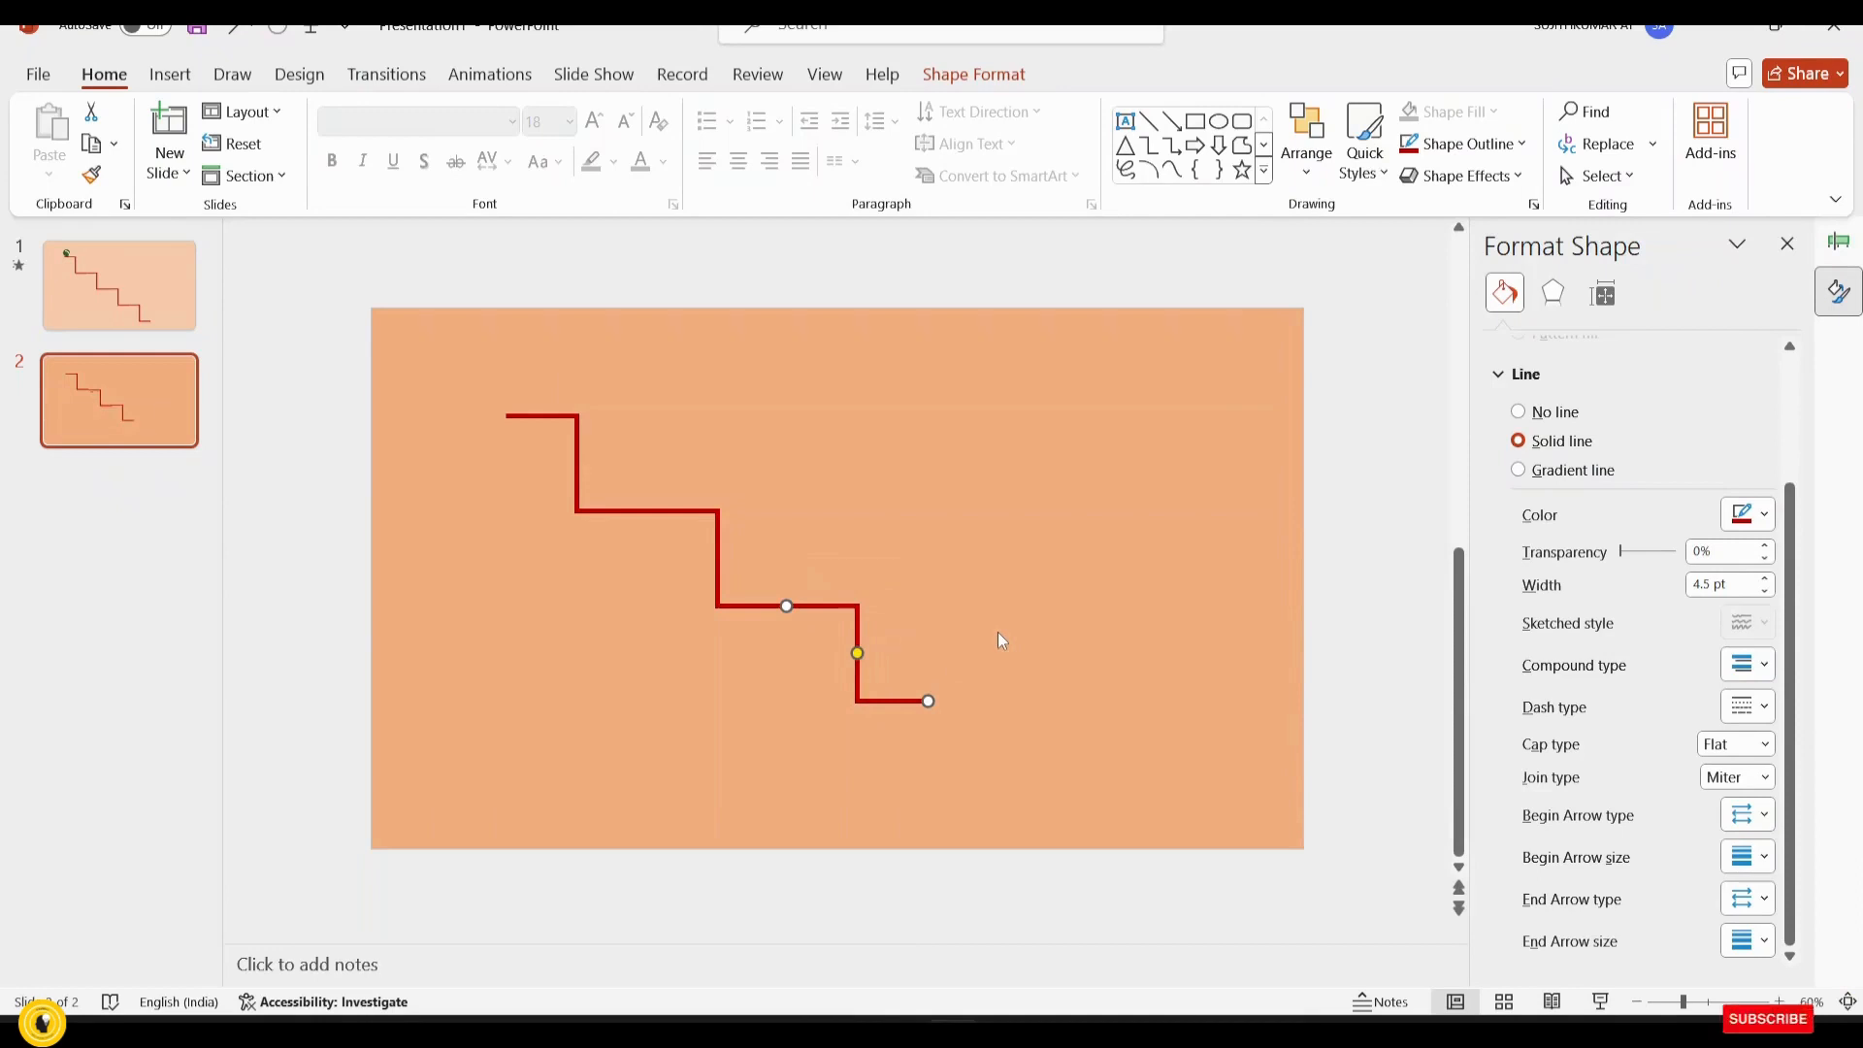
key("ctrl+d")
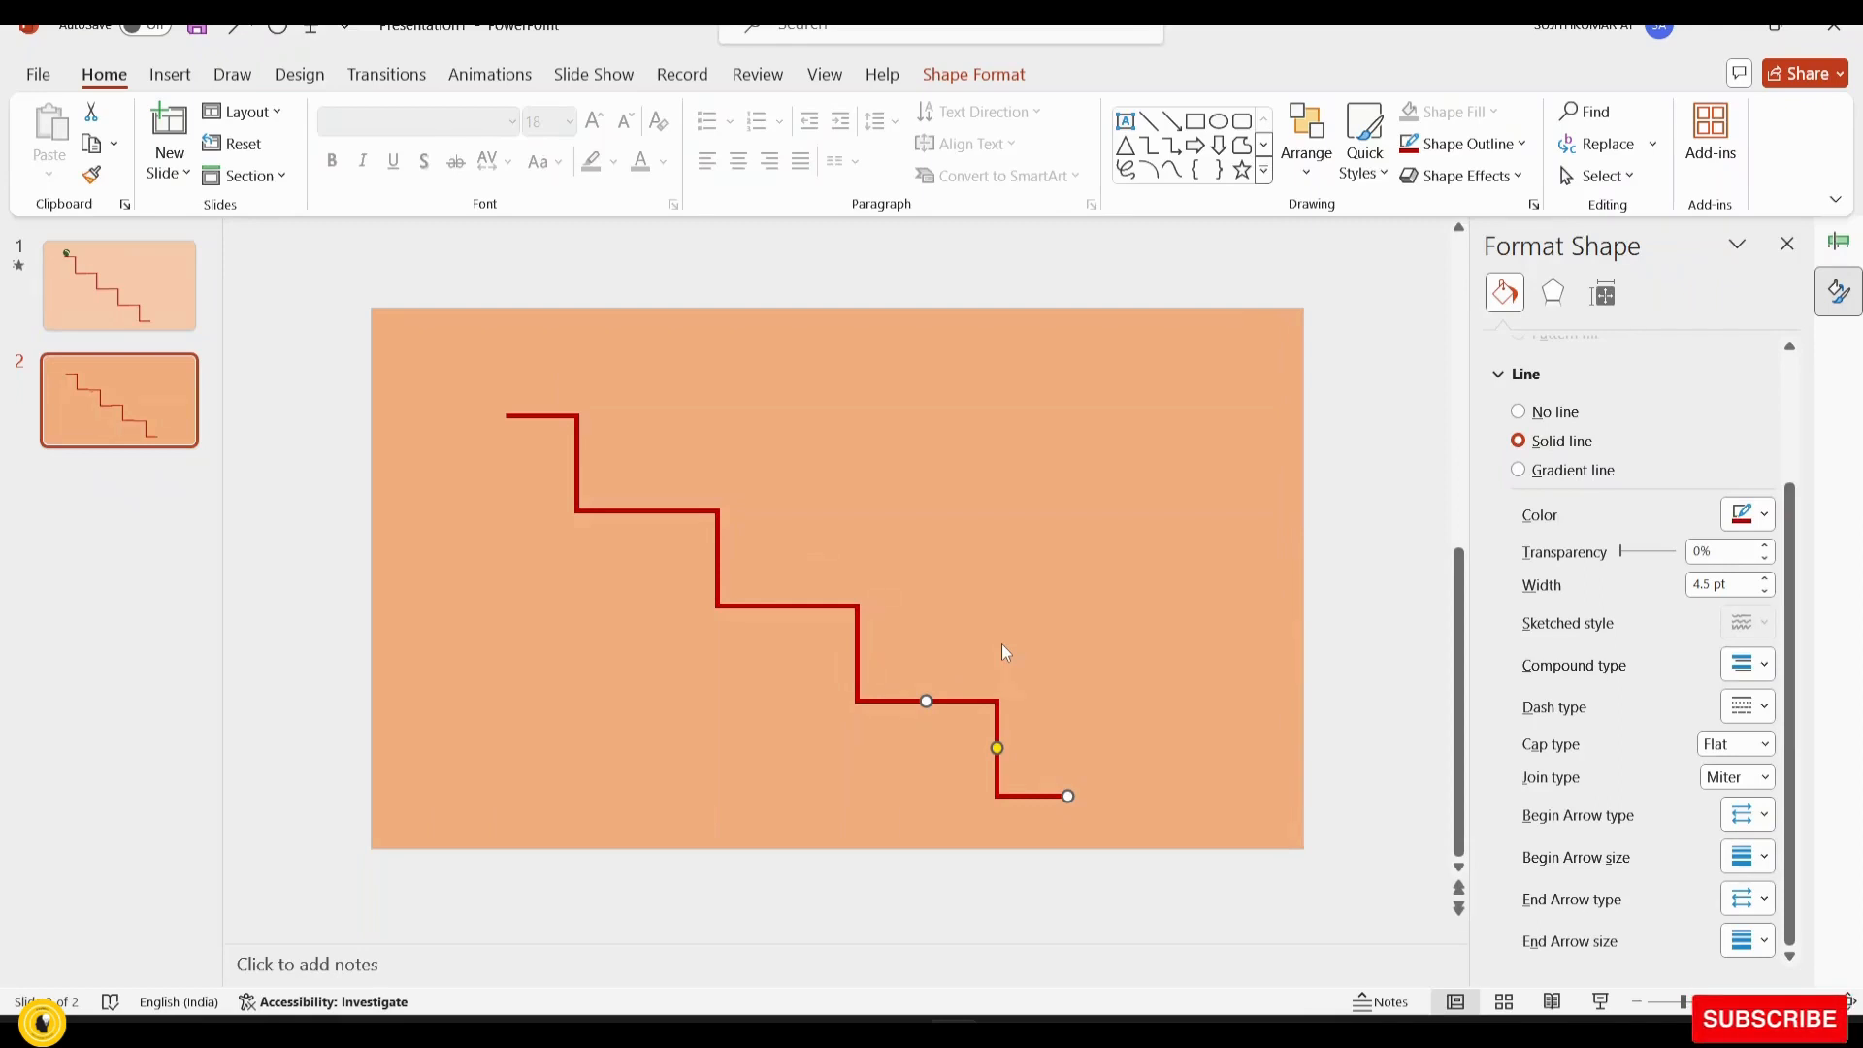
Select all the staircase connectors and group them into one object
key("ctrl+a")
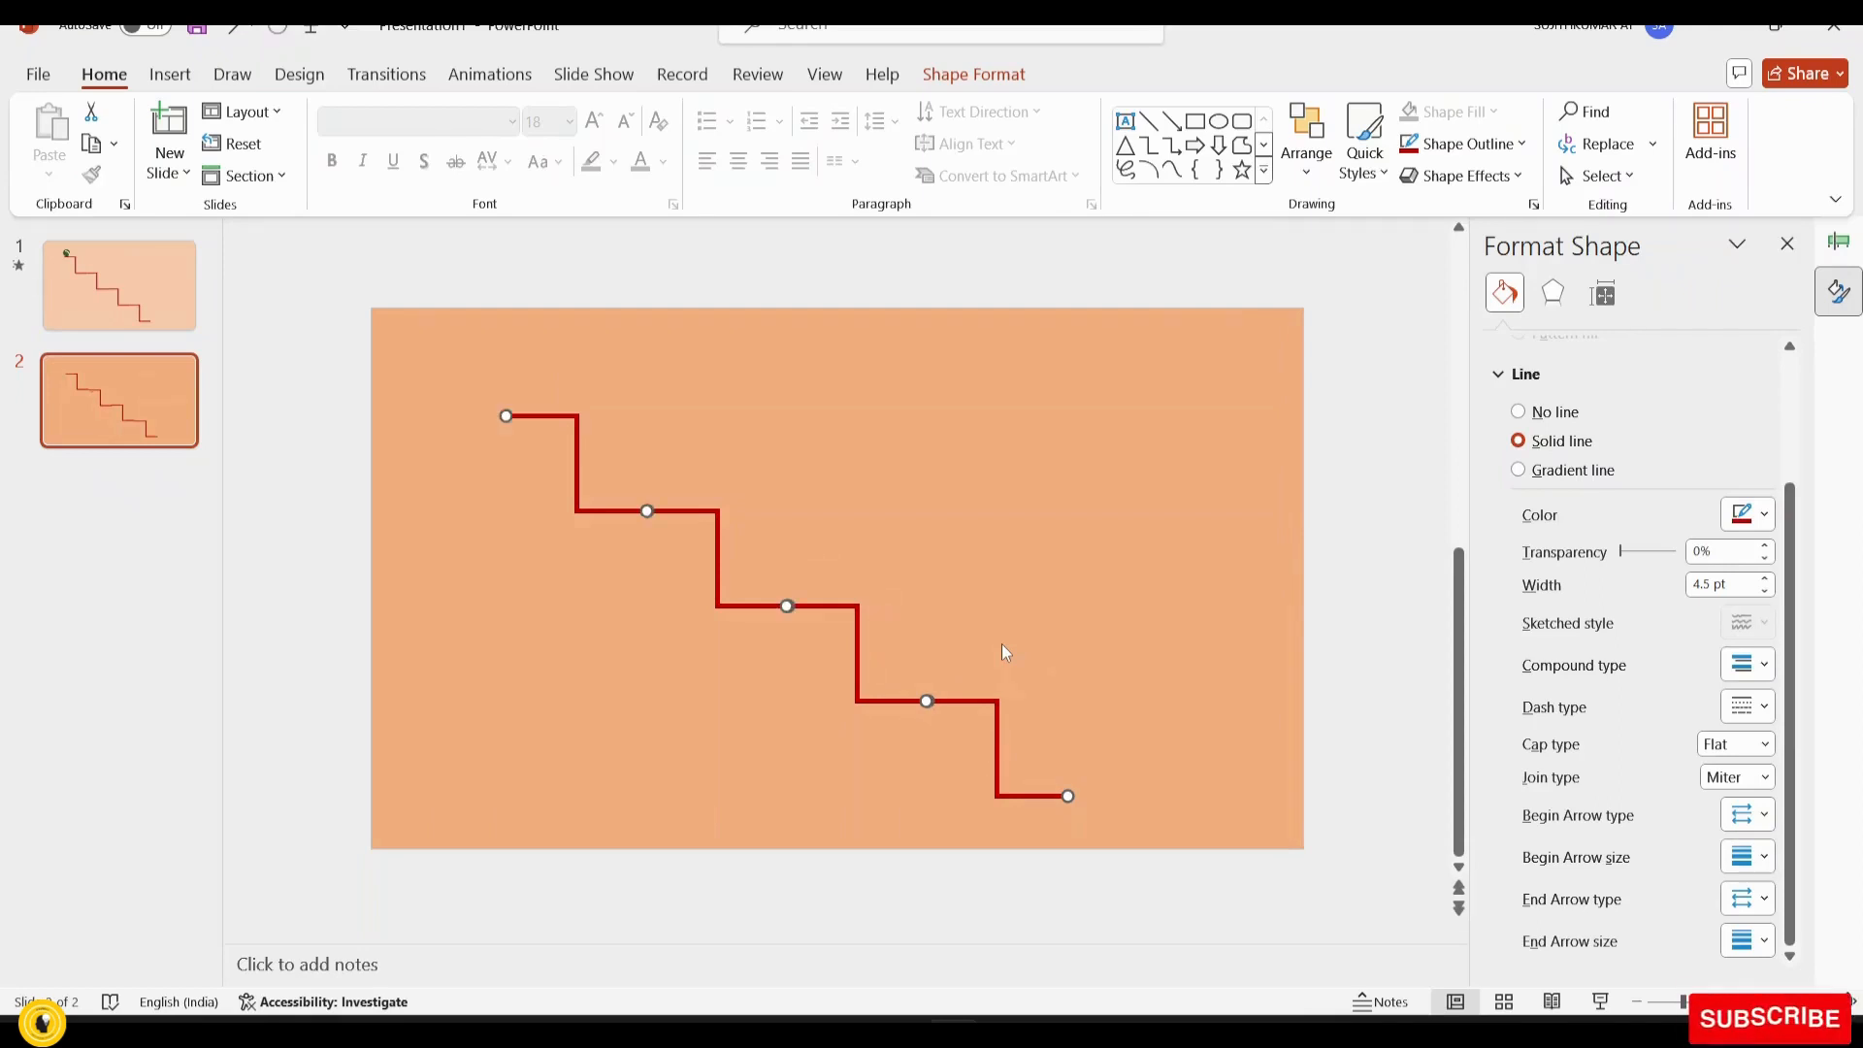
key("ctrl+g")
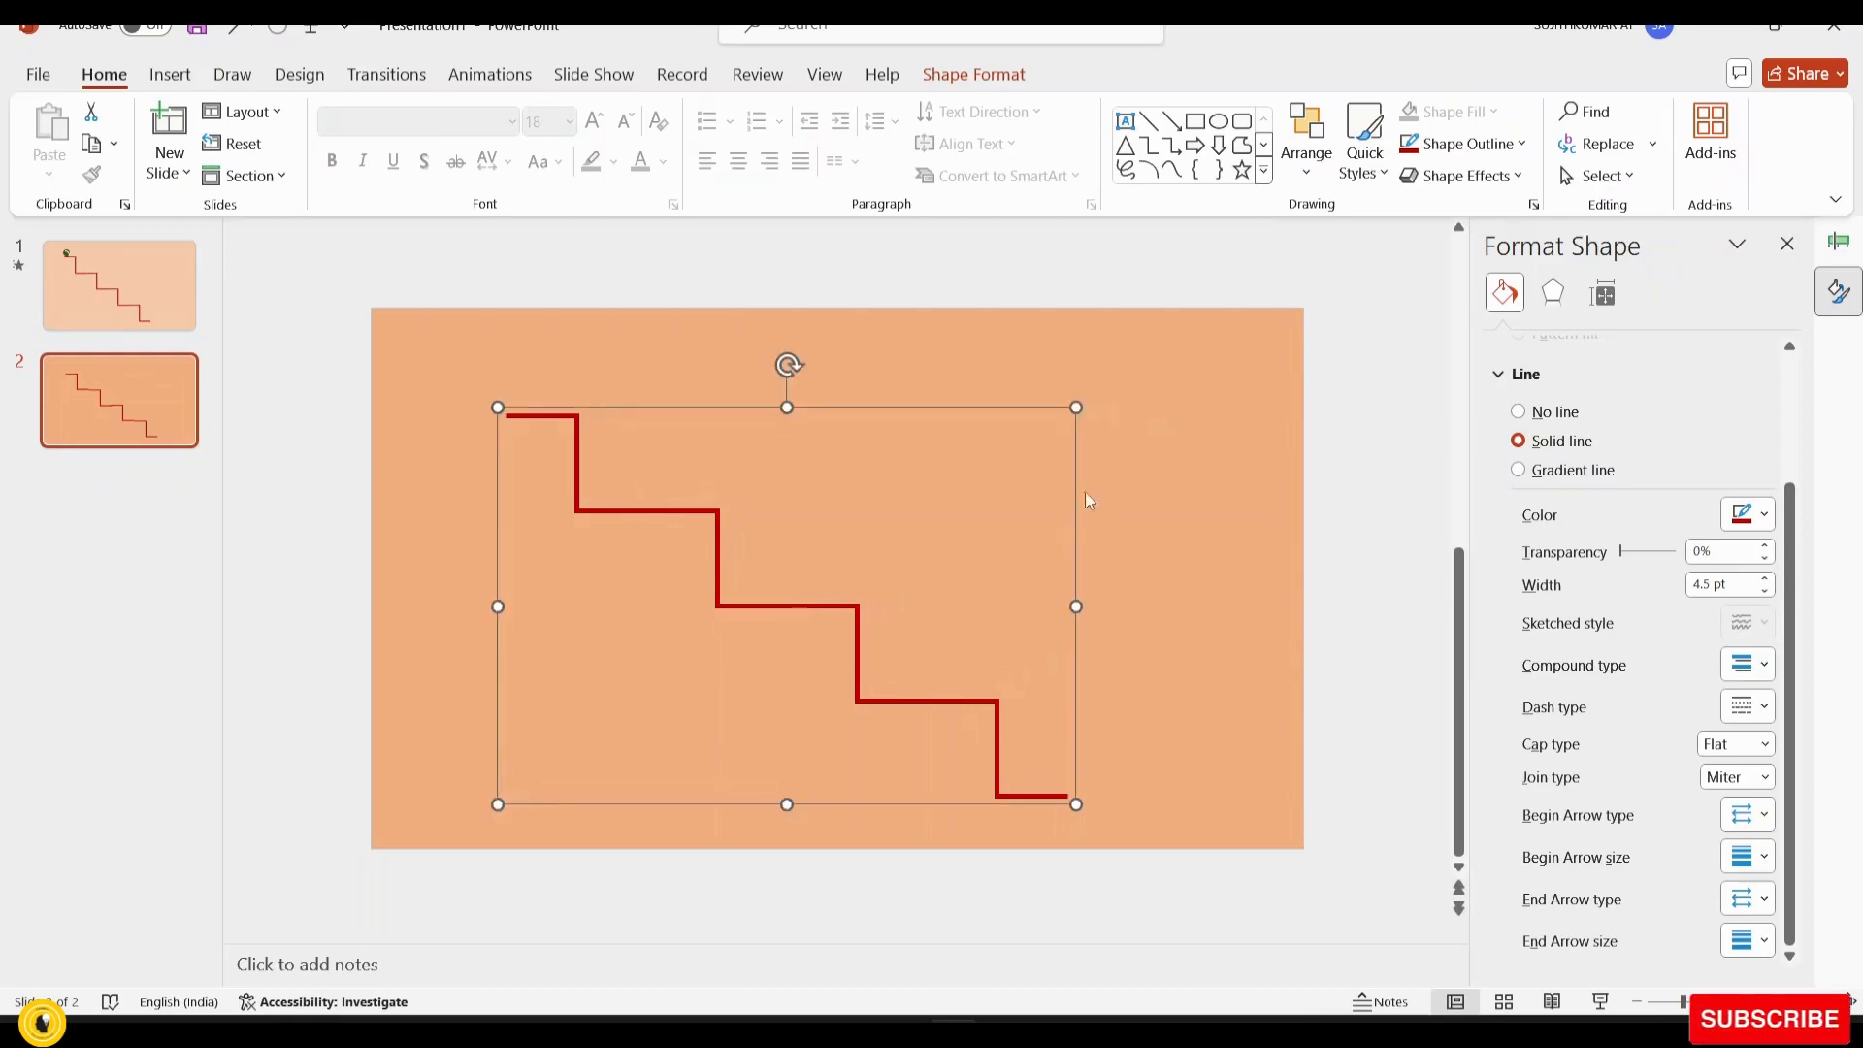
left_click(1068, 263)
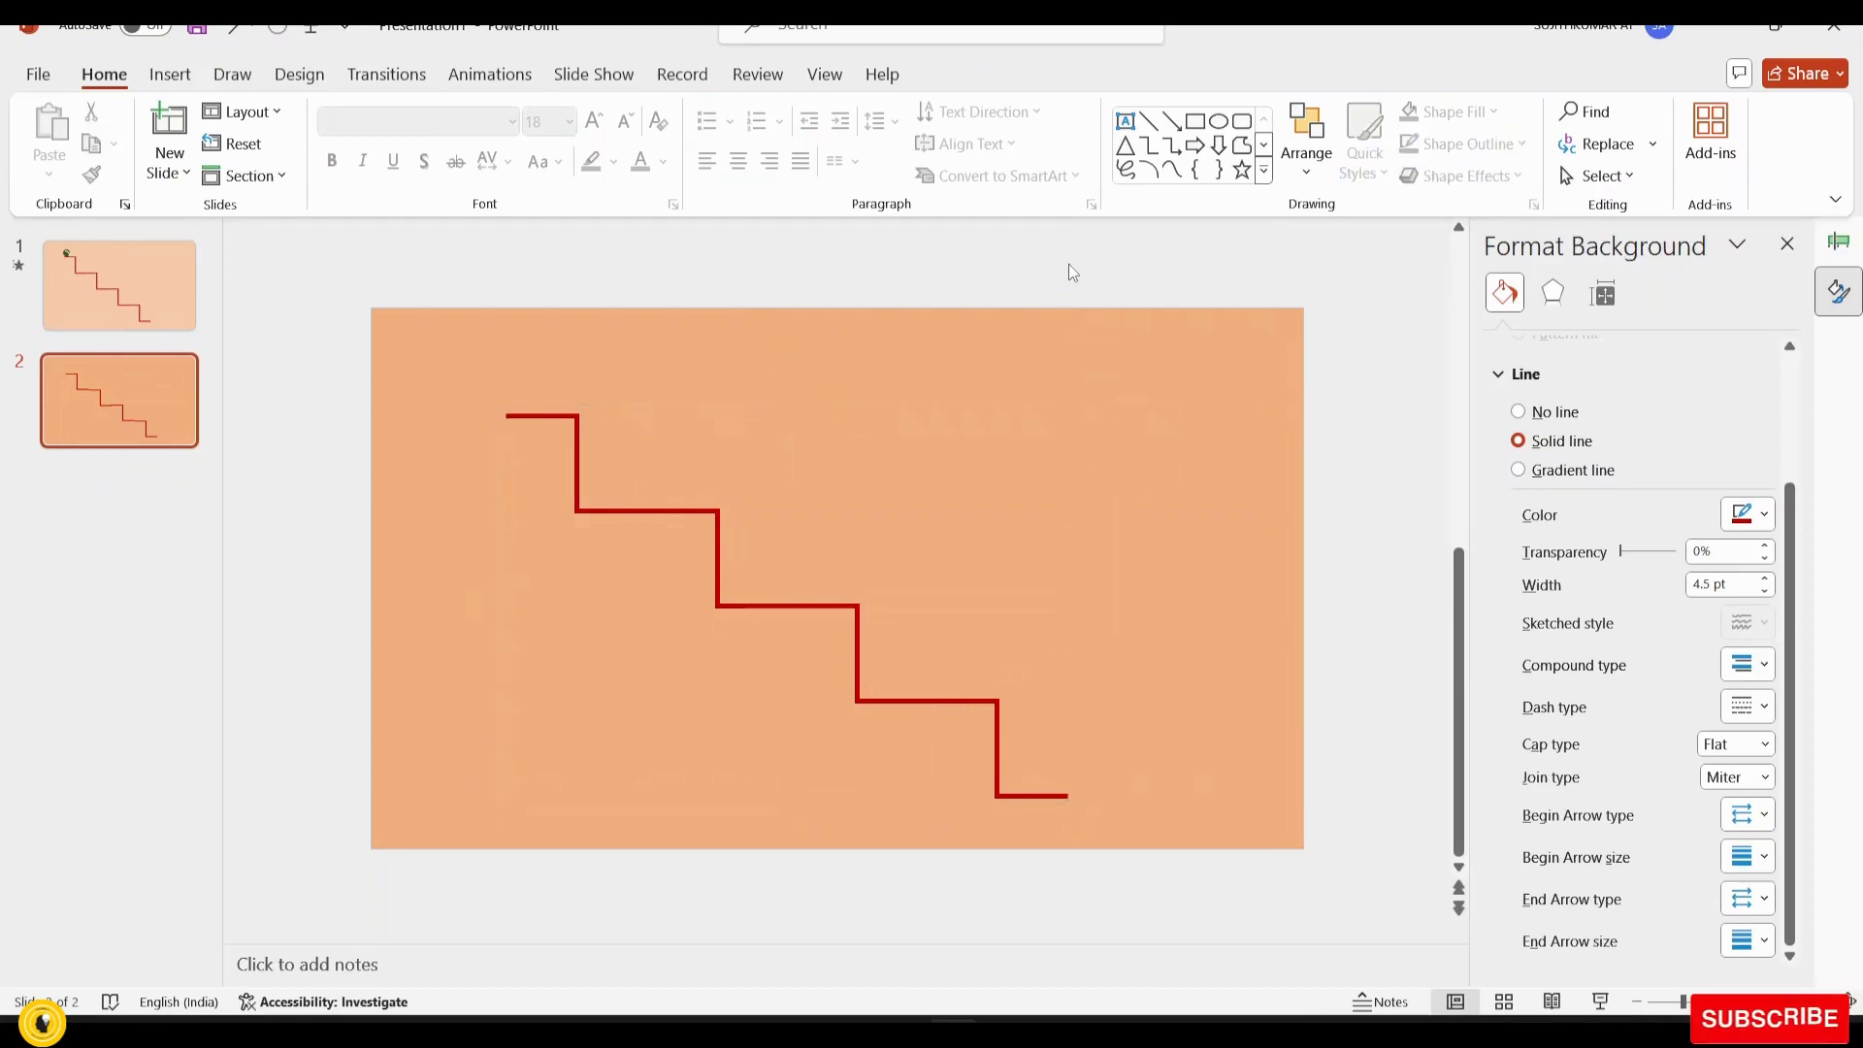
Draw a circle about 1.24 cm across on the top stair, with no outline and a dark green fill
left_click(1220, 123)
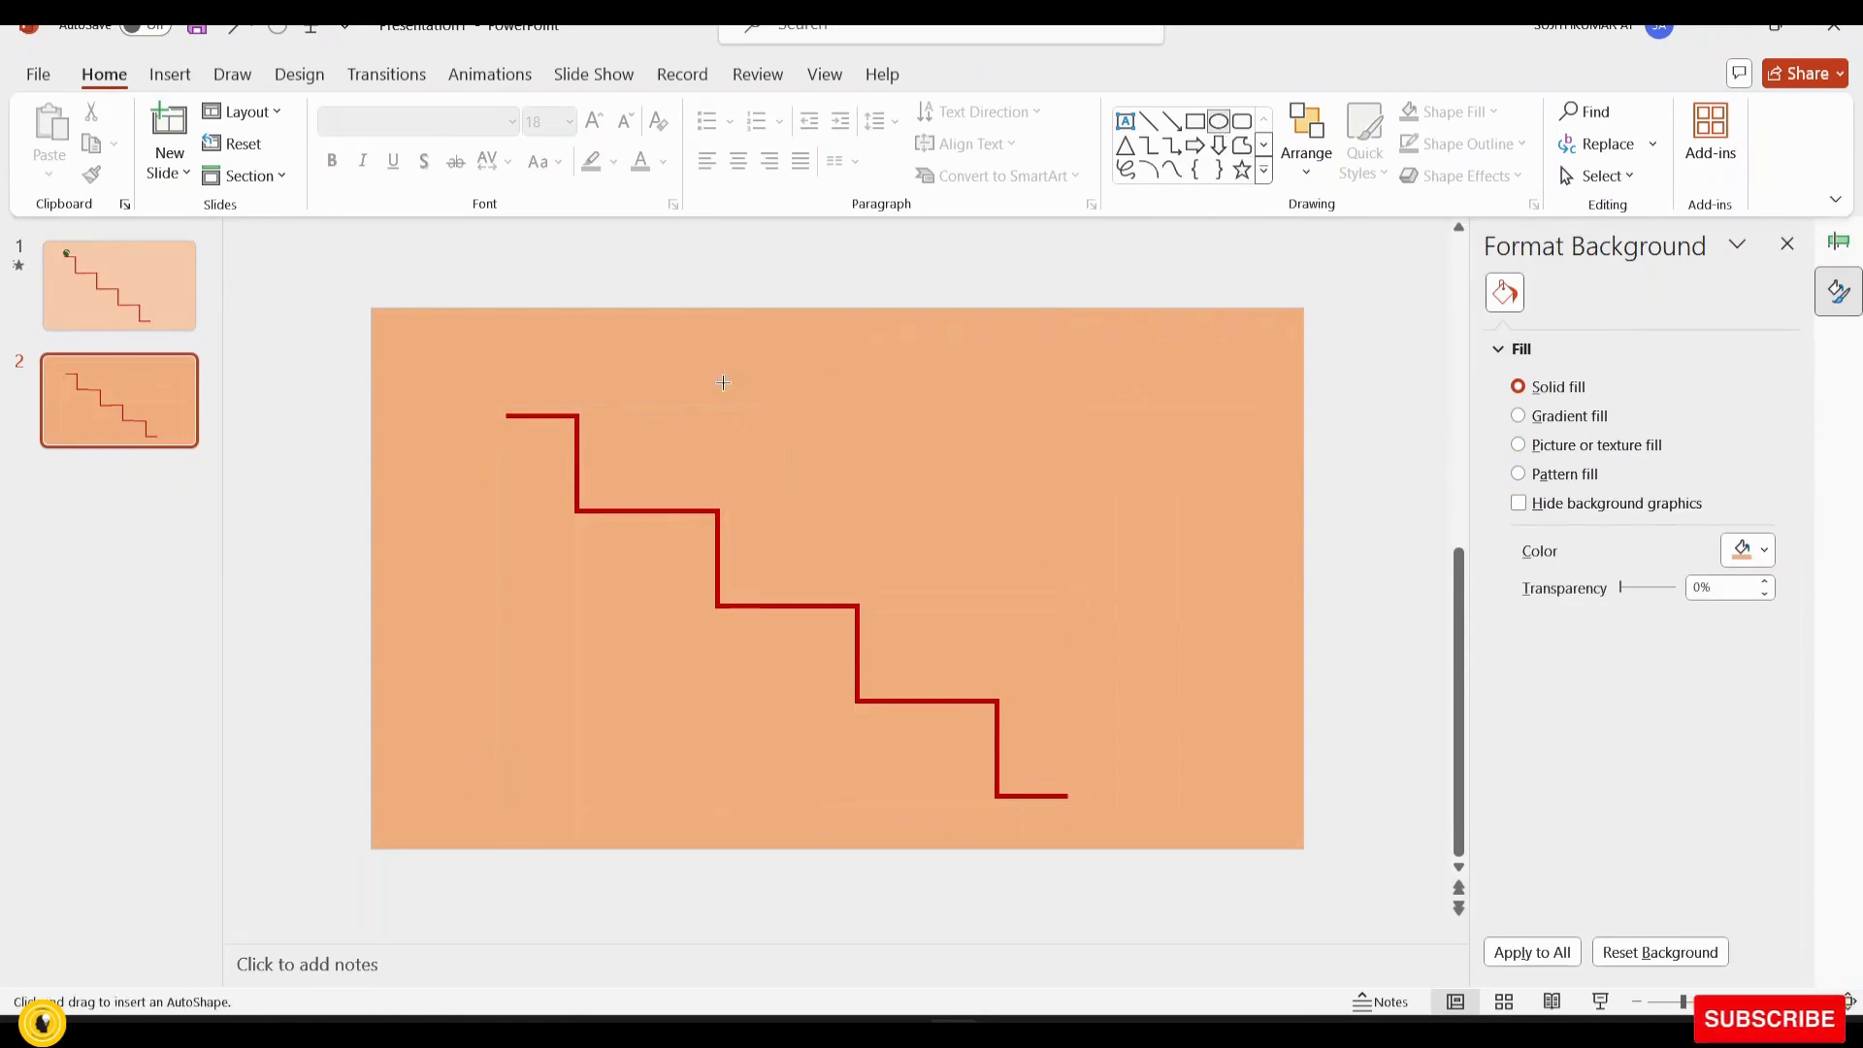
left_click_drag(529, 375, 565, 398)
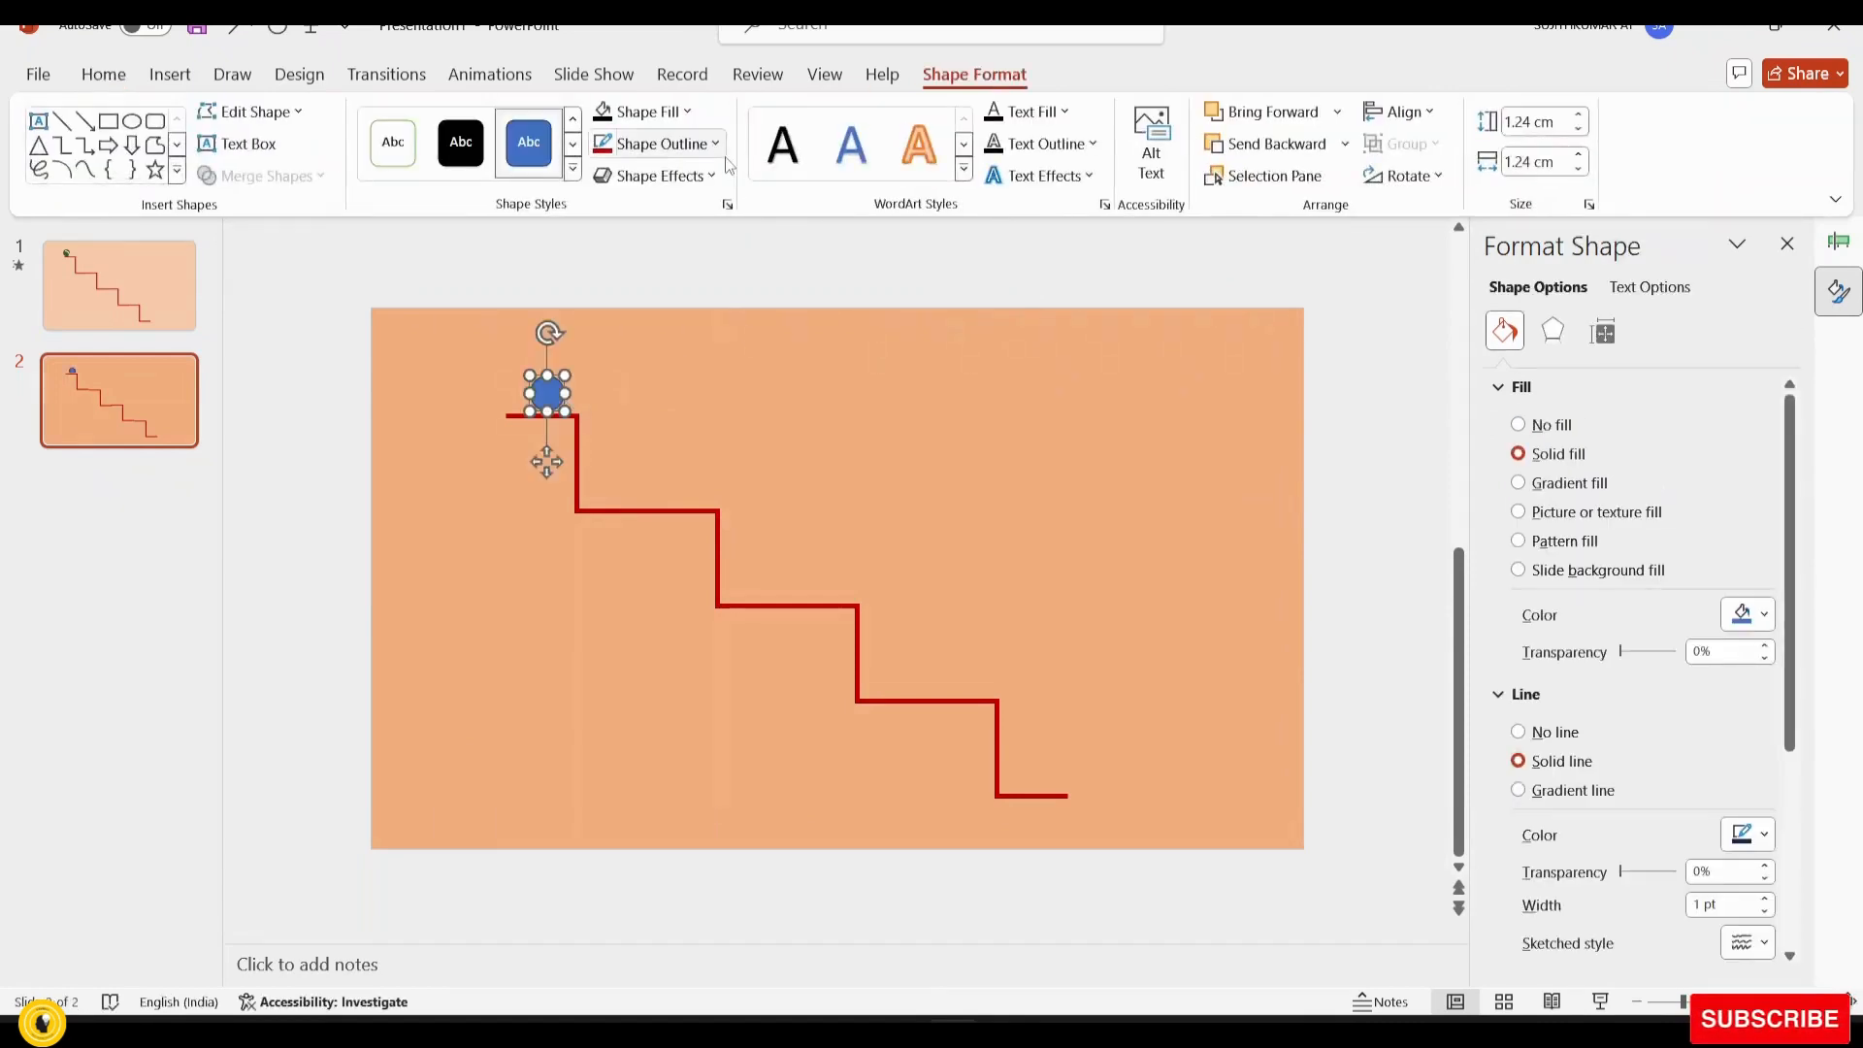
left_click(724, 149)
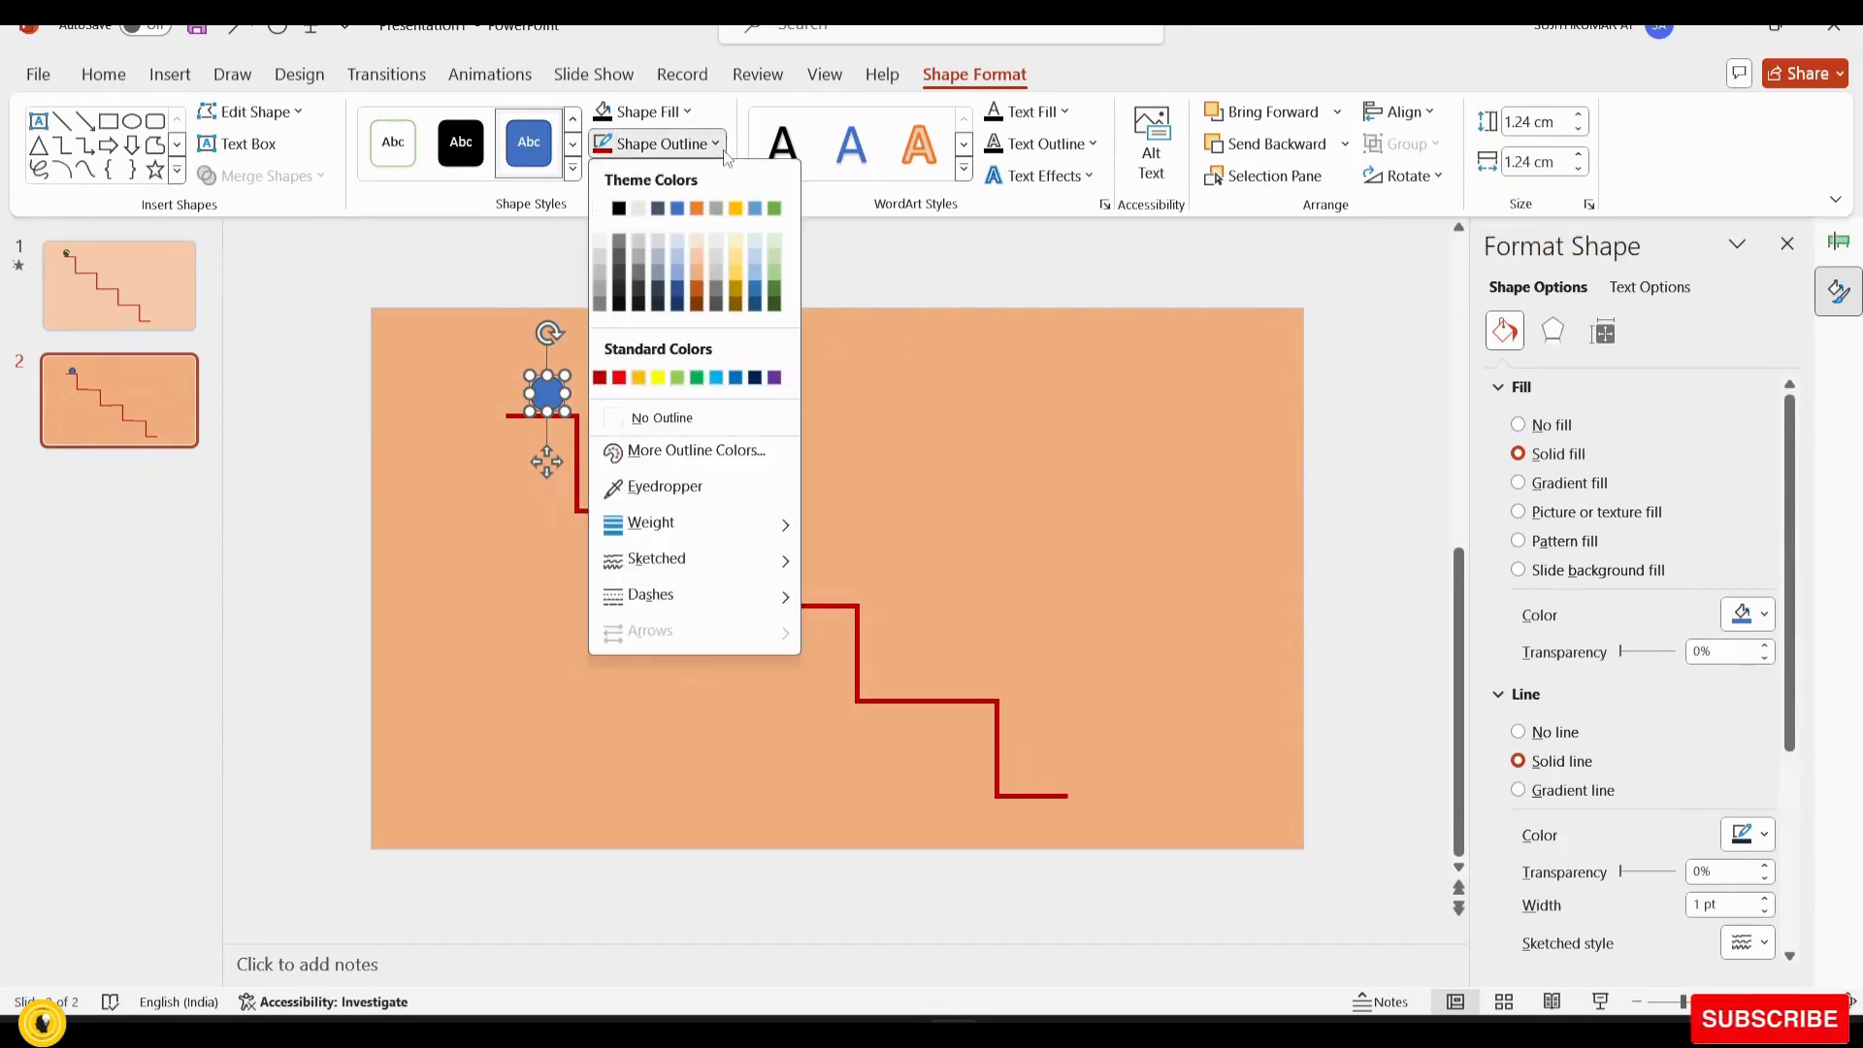
left_click(659, 419)
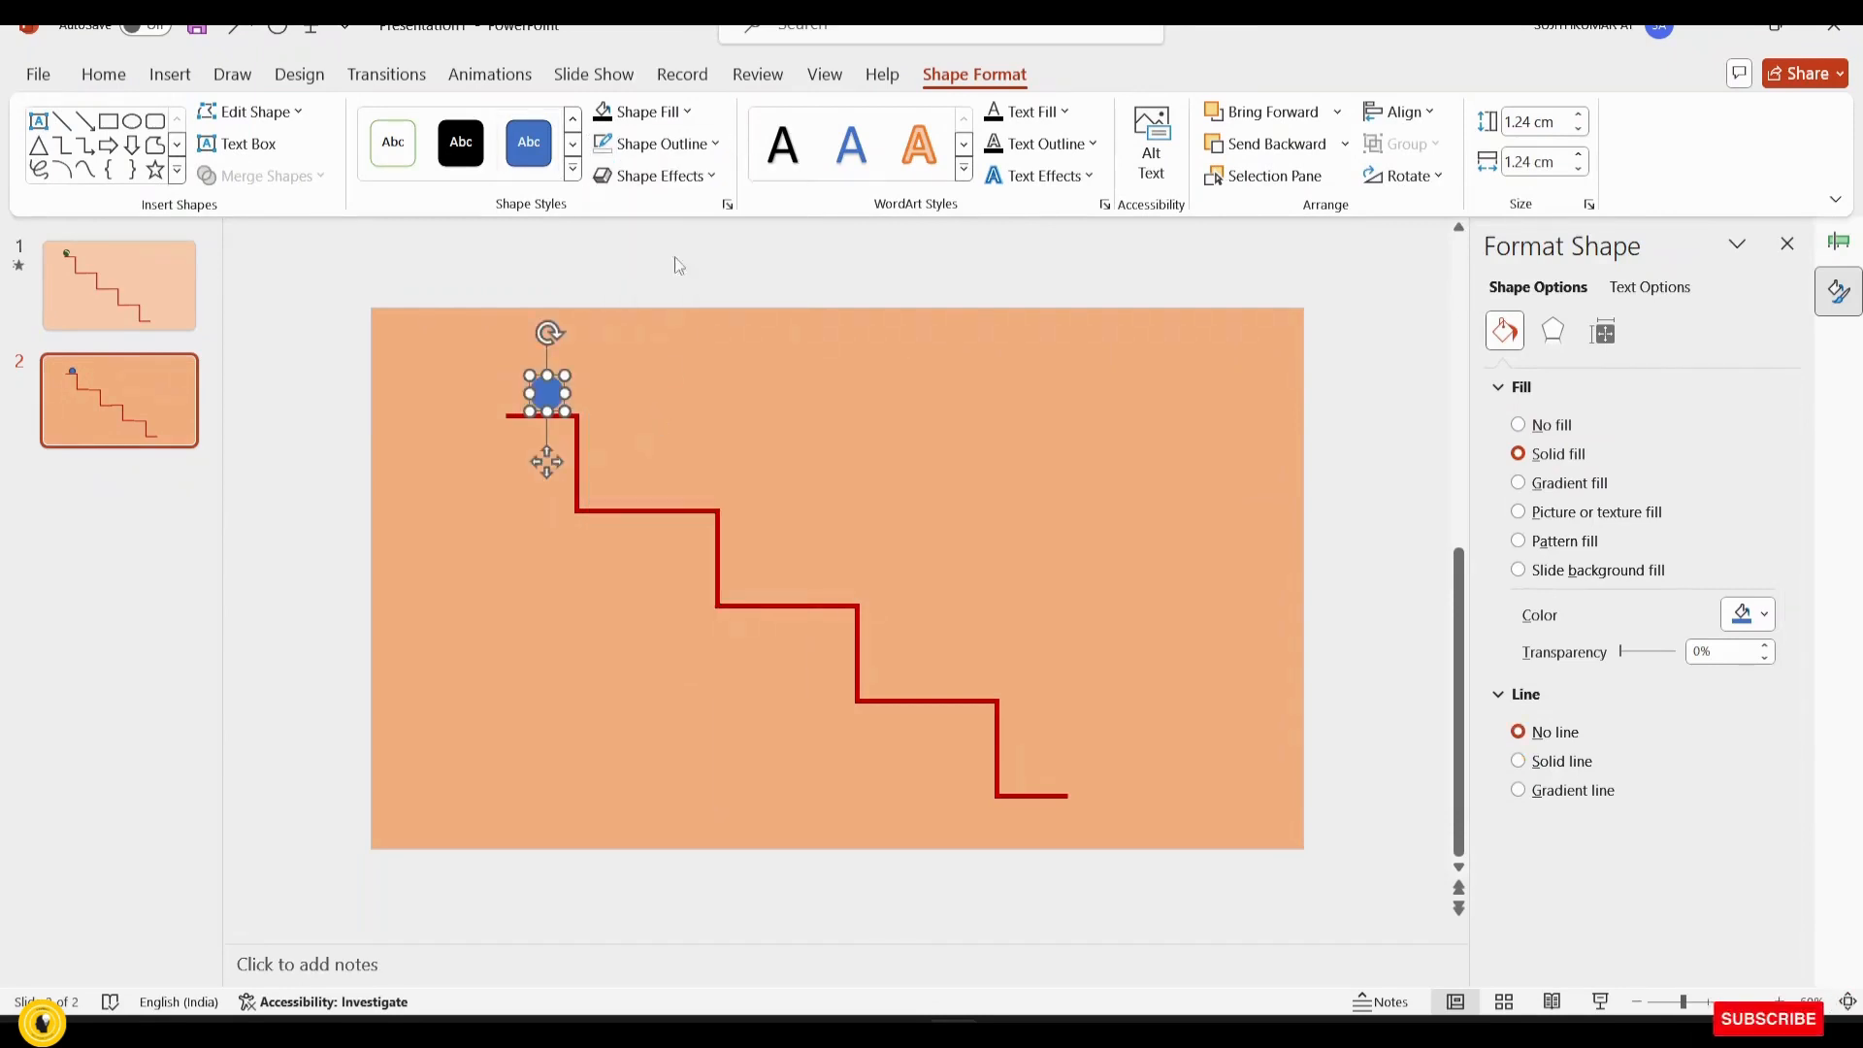
left_click(689, 112)
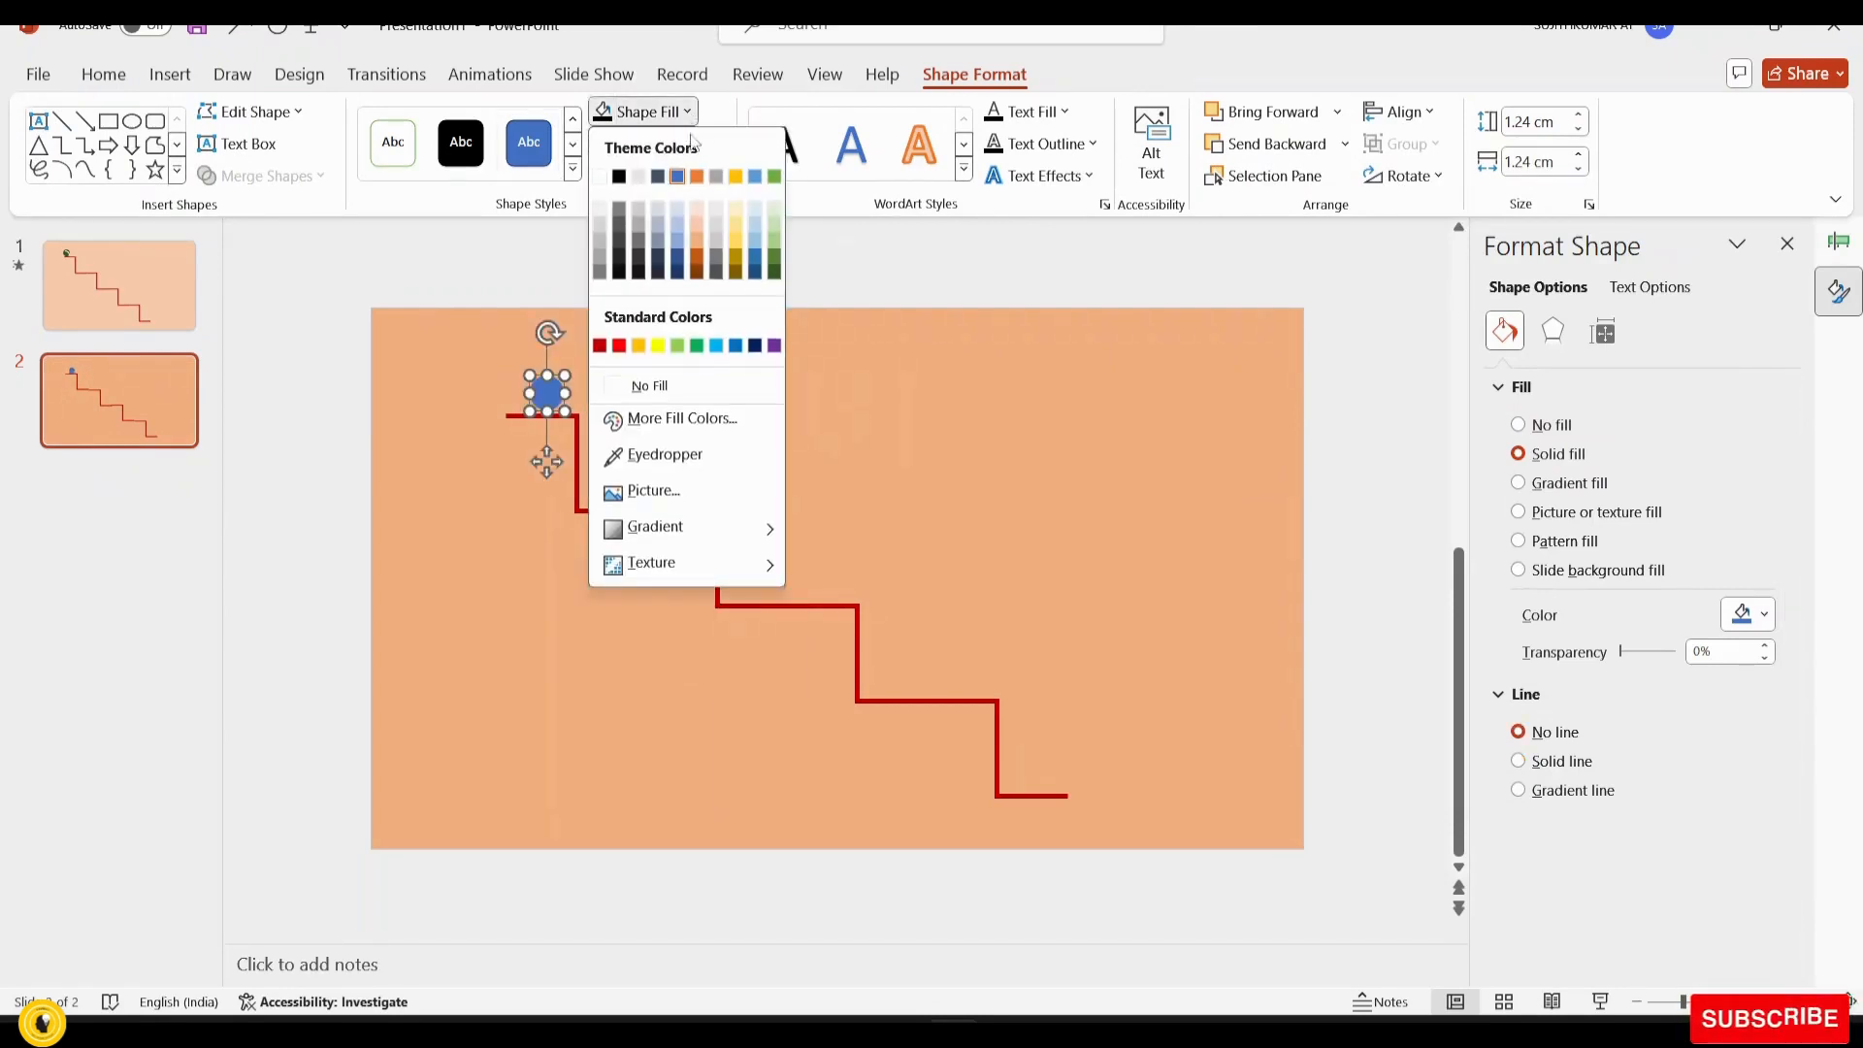
left_click(774, 273)
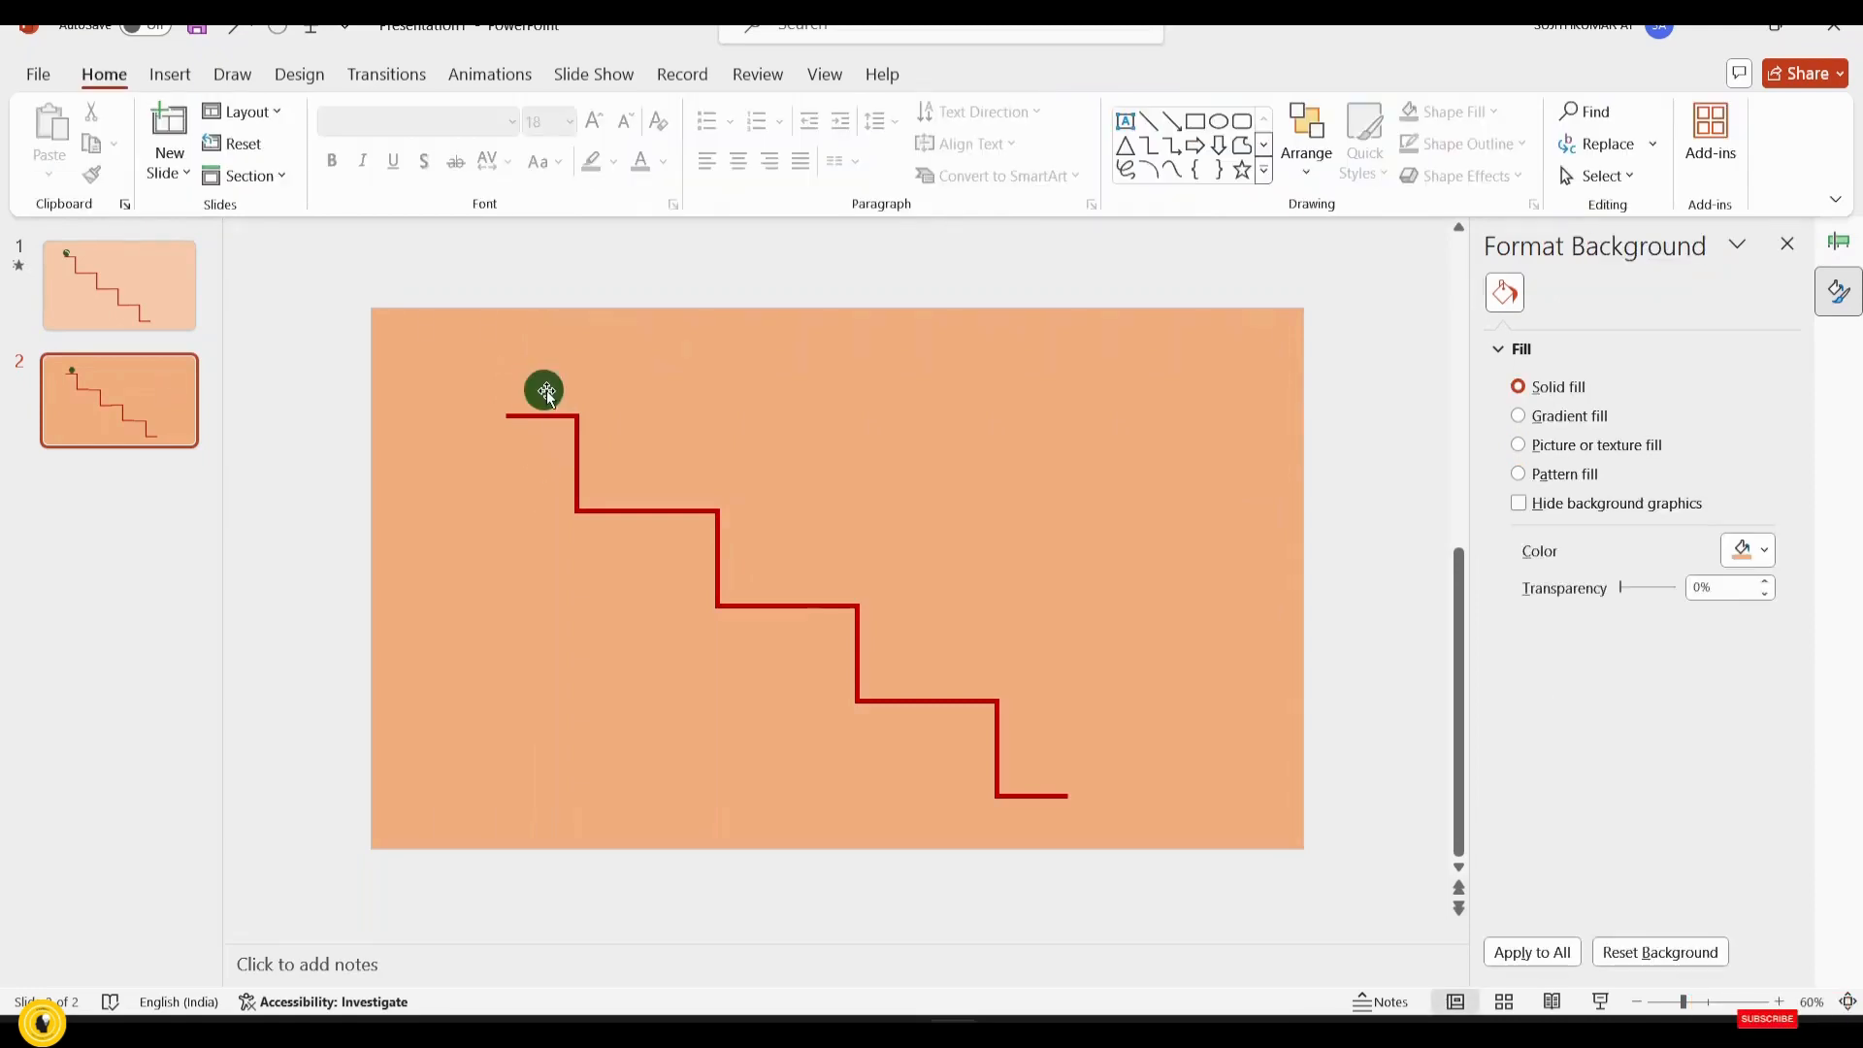
left_click(546, 390)
left_click(635, 286)
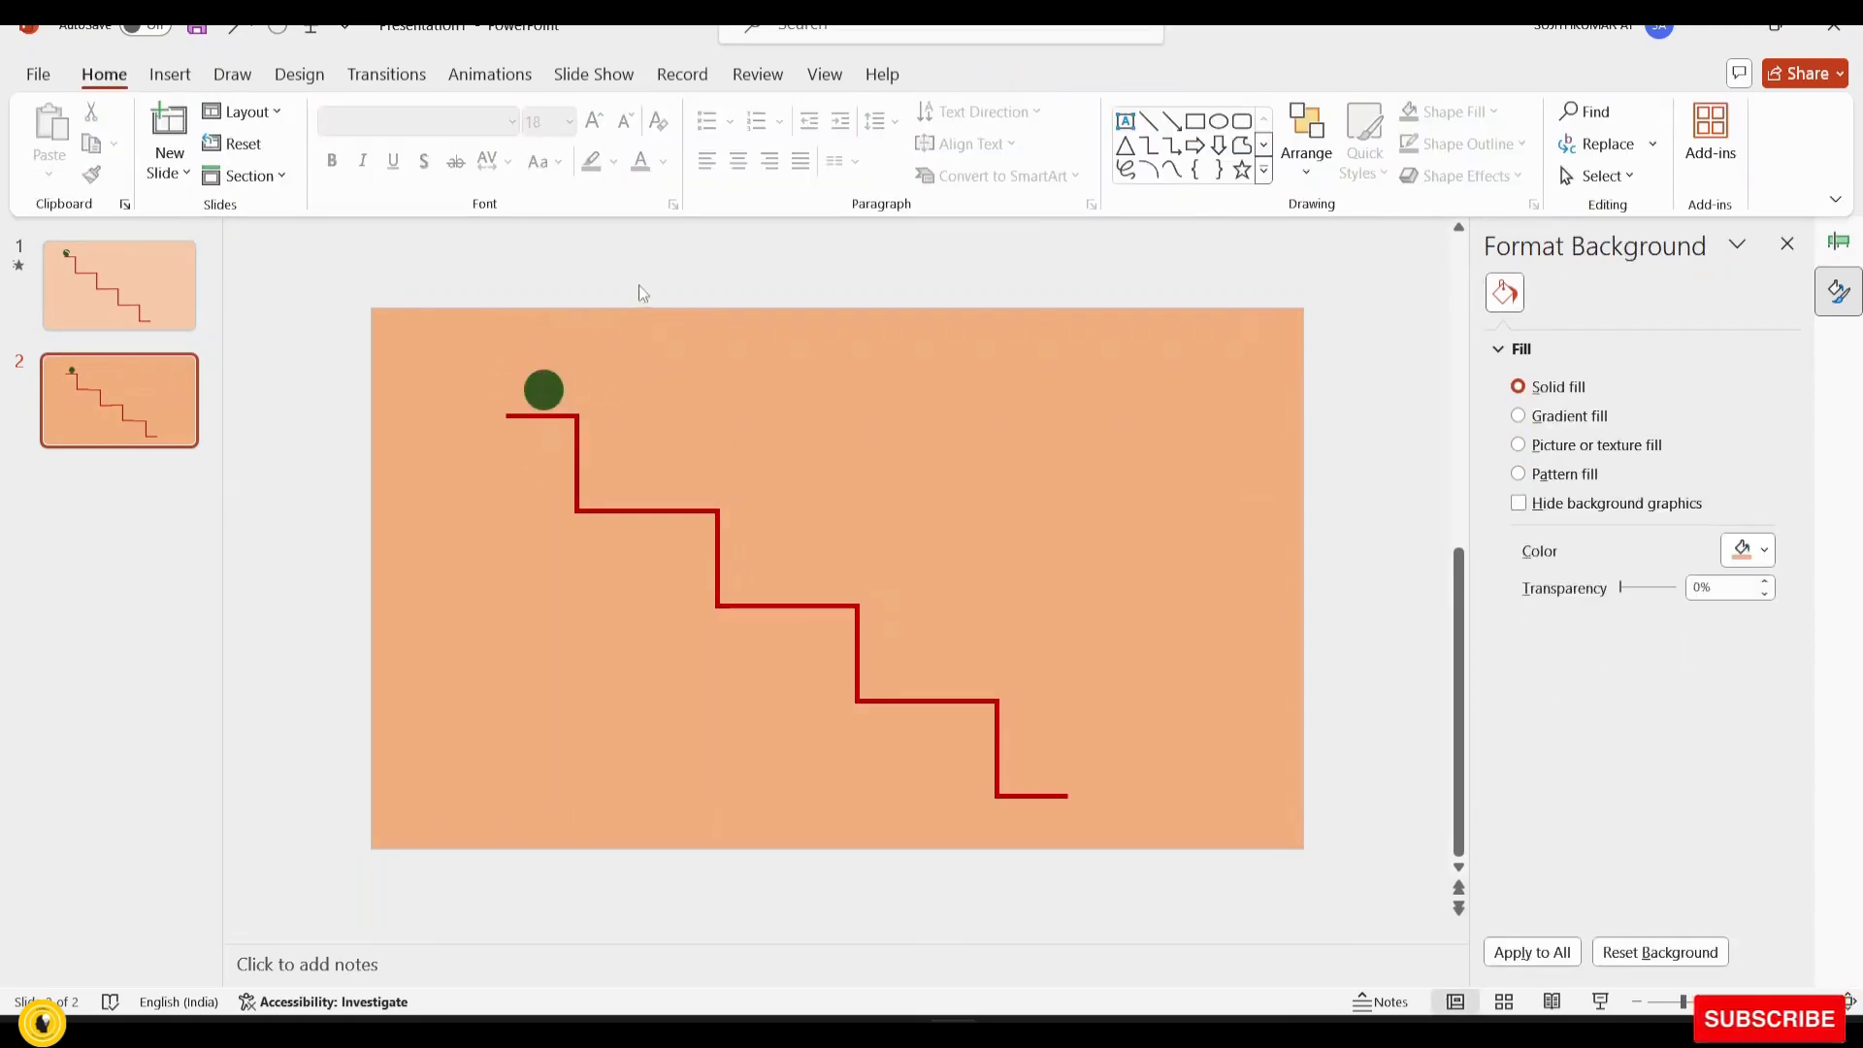
Draw an arc across the green ball, shift it left and resize it to about 1.94 cm high by 1.87 cm wide
left_click(1149, 169)
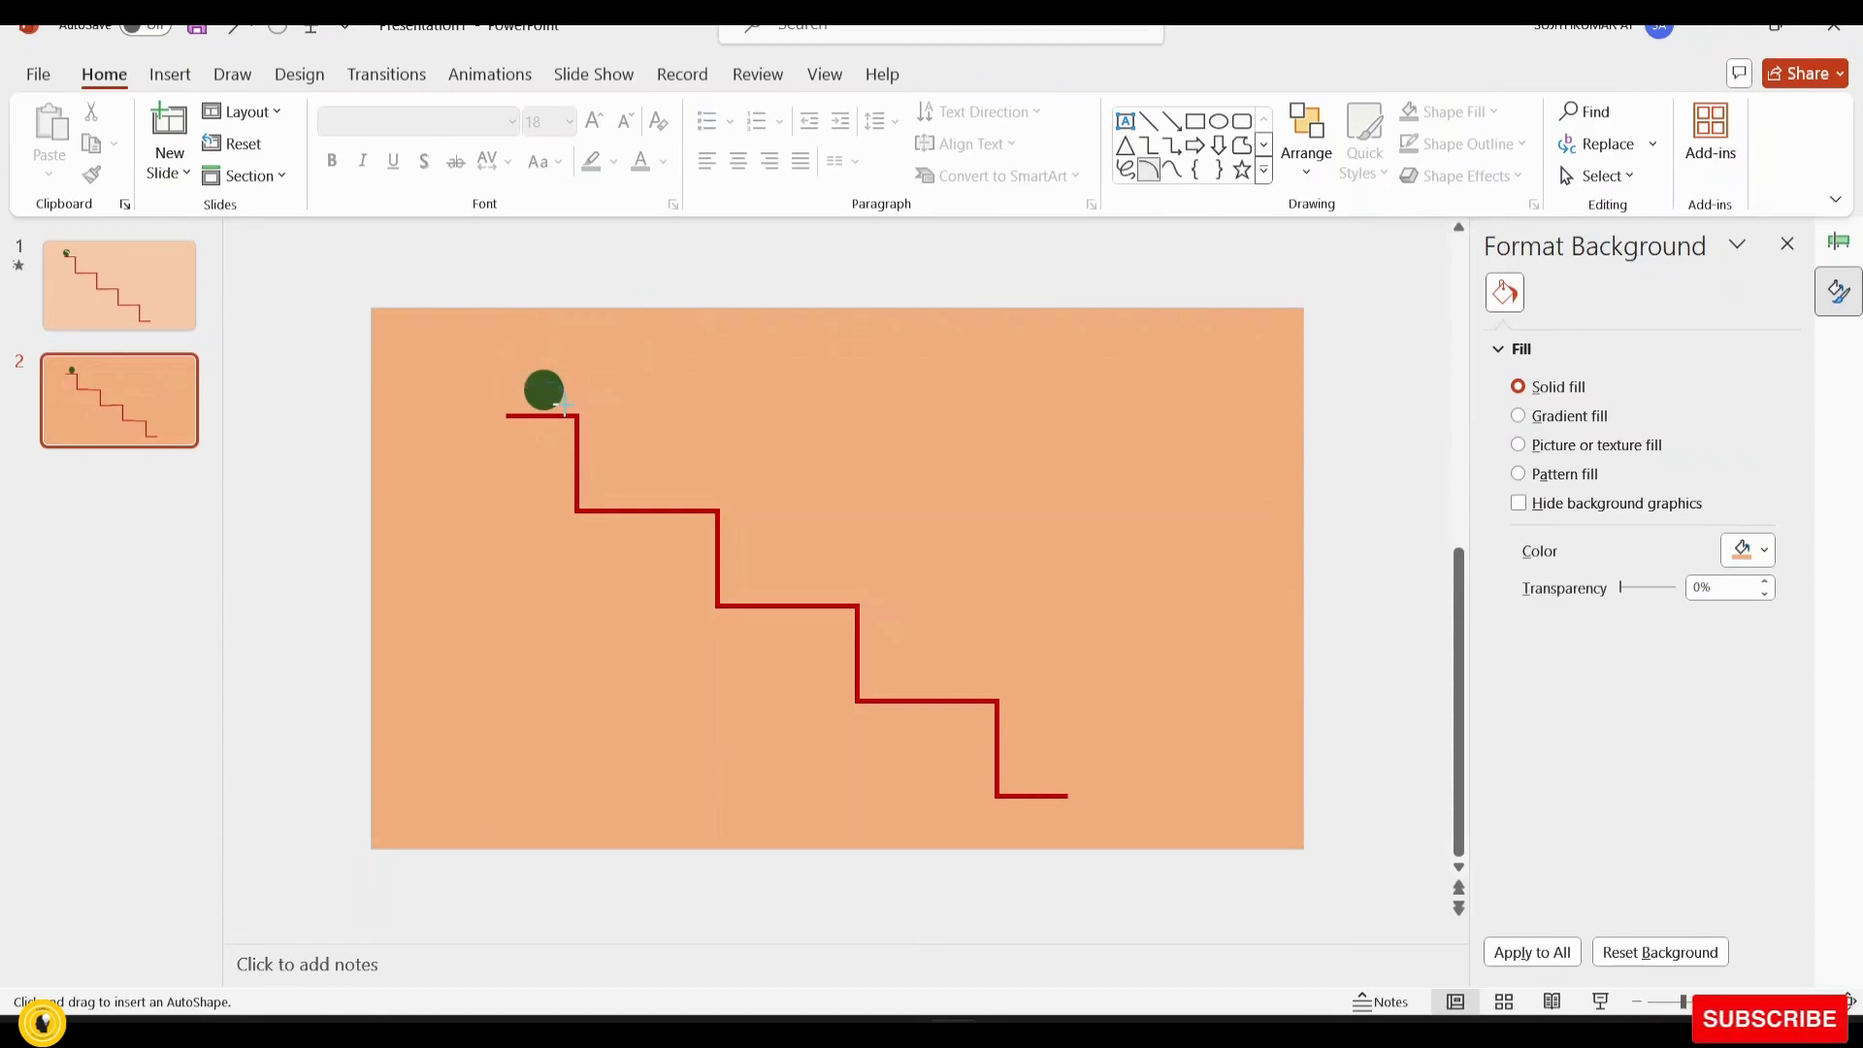
left_click_drag(567, 408, 527, 382)
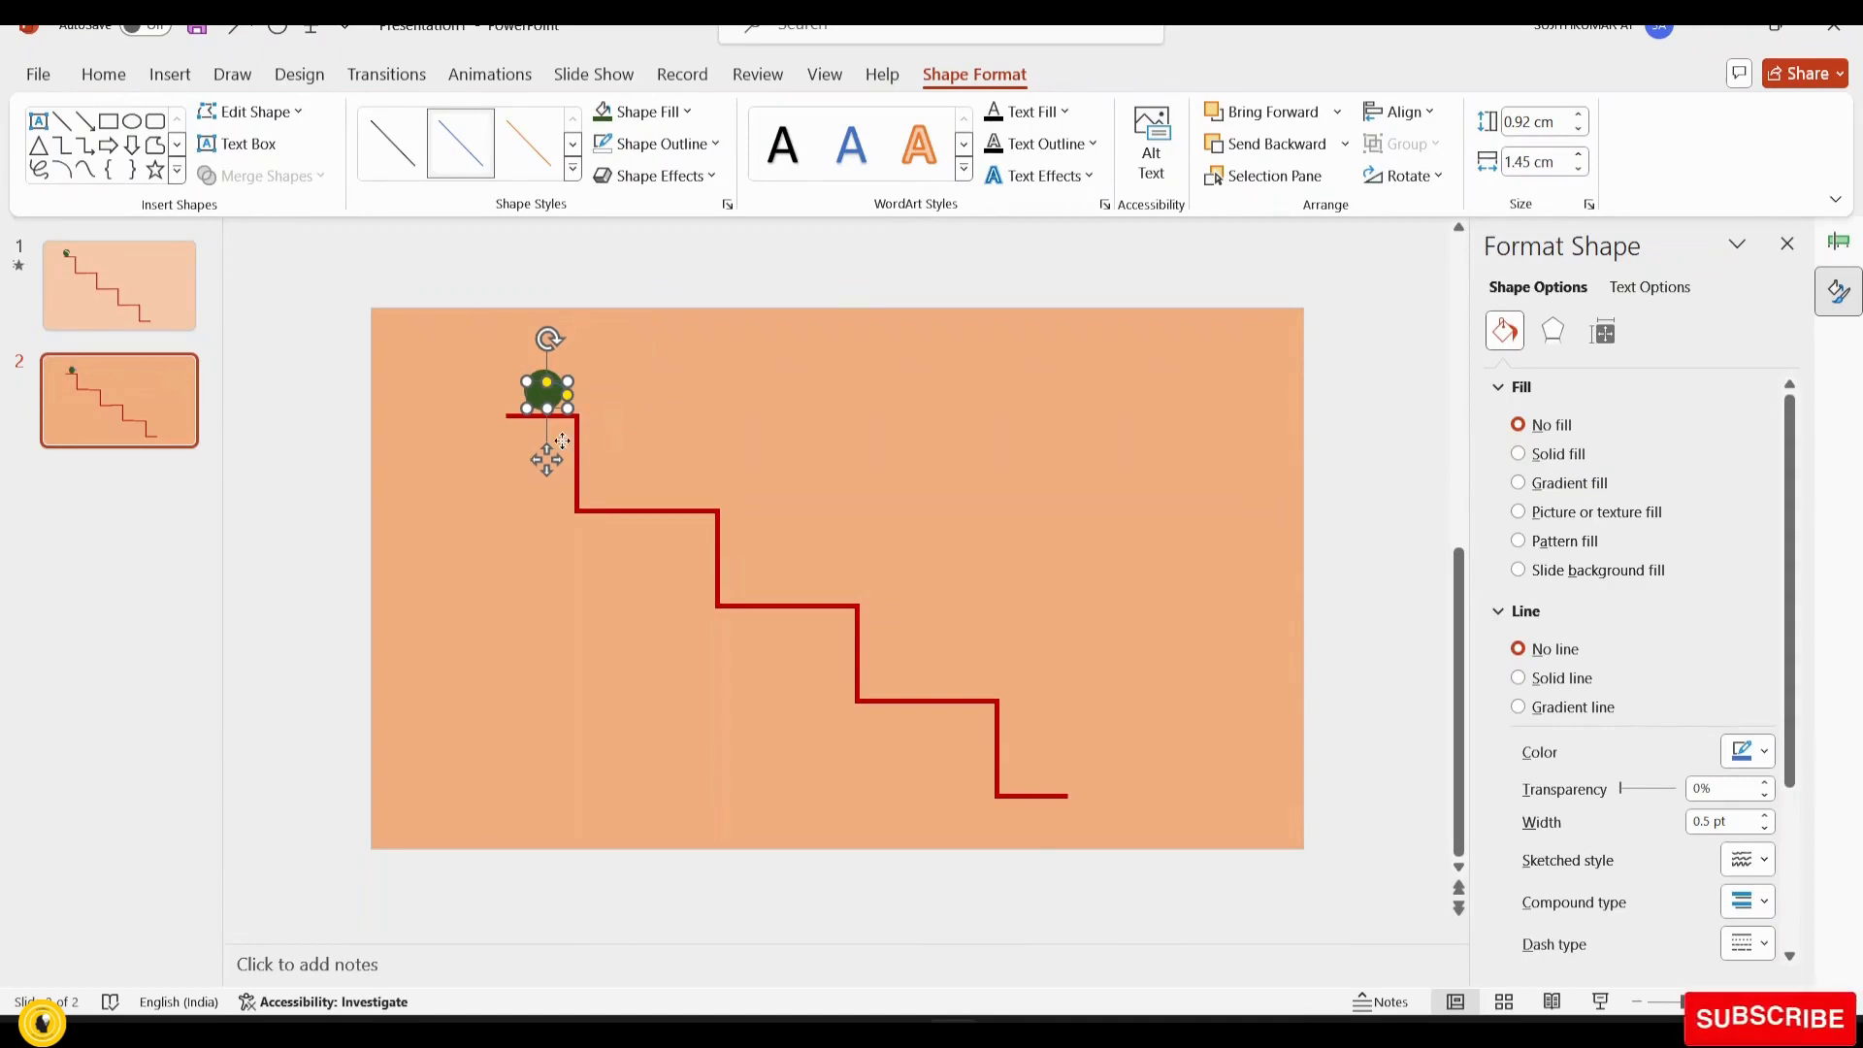
left_click_drag(548, 459, 527, 459)
left_click(551, 406)
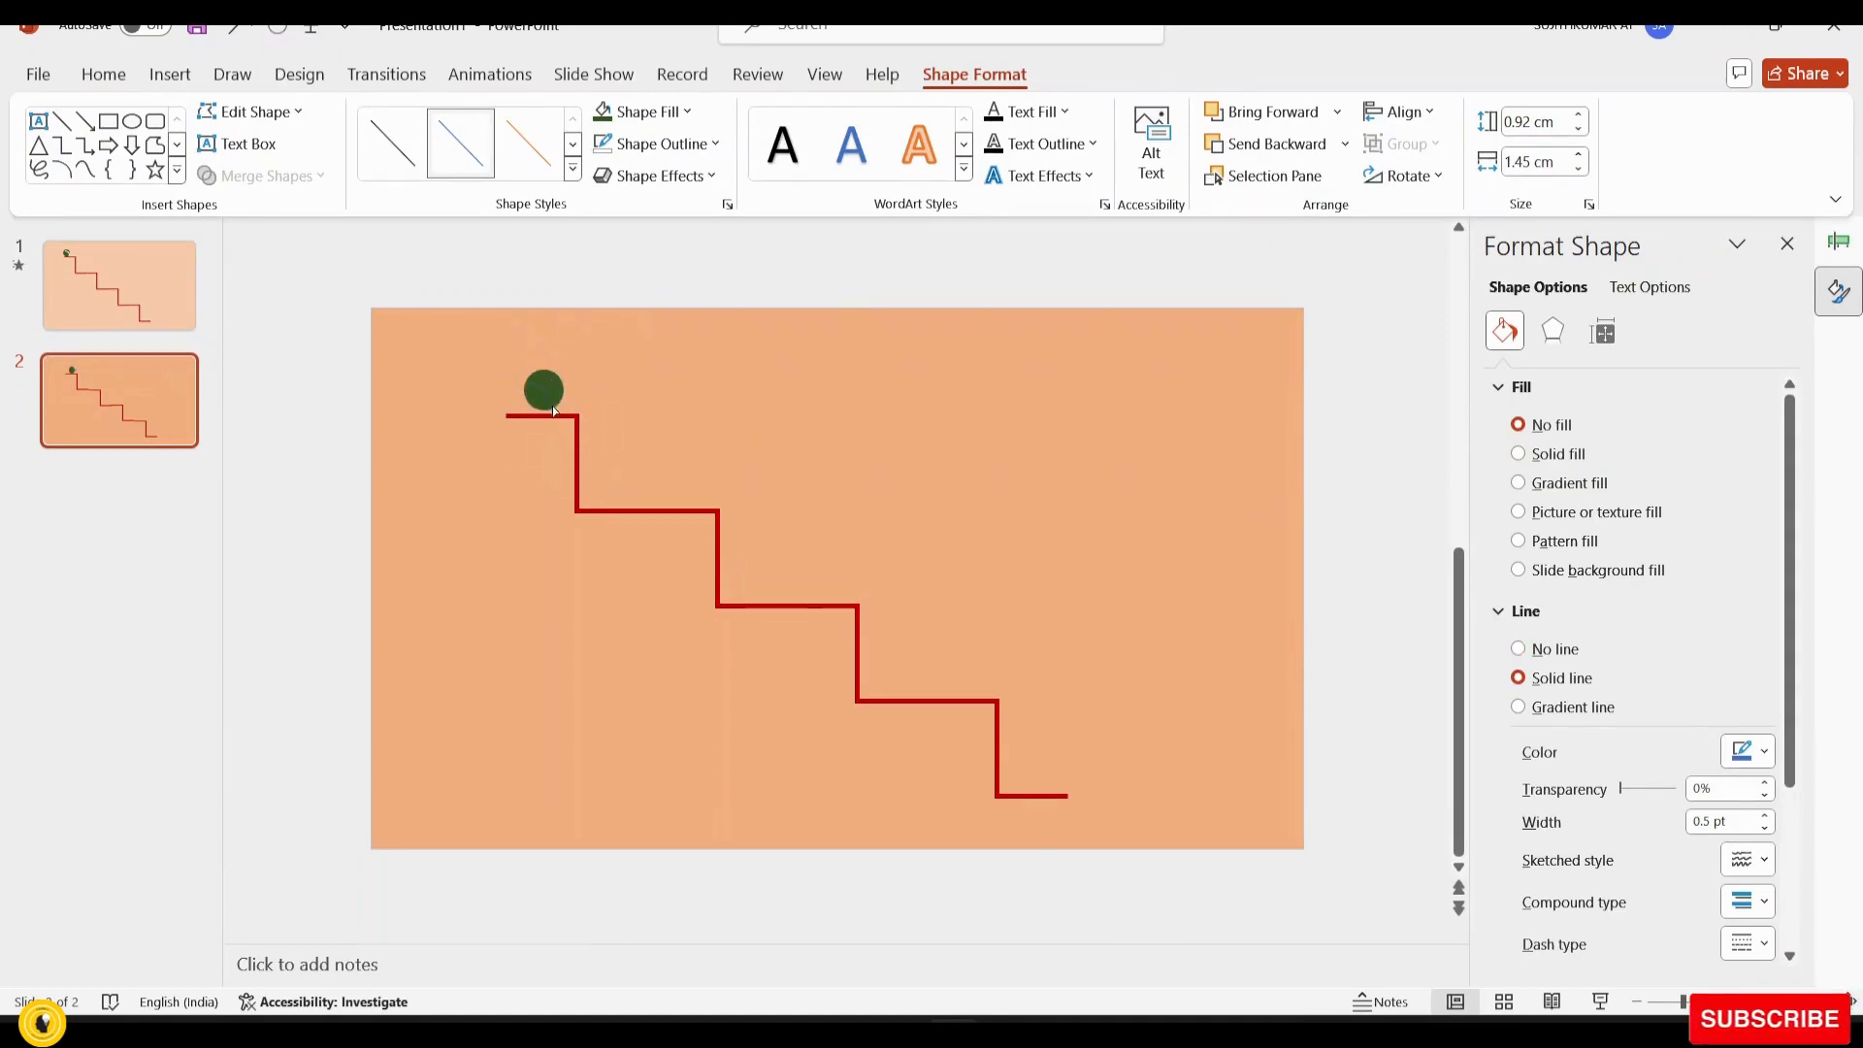
left_click(550, 408)
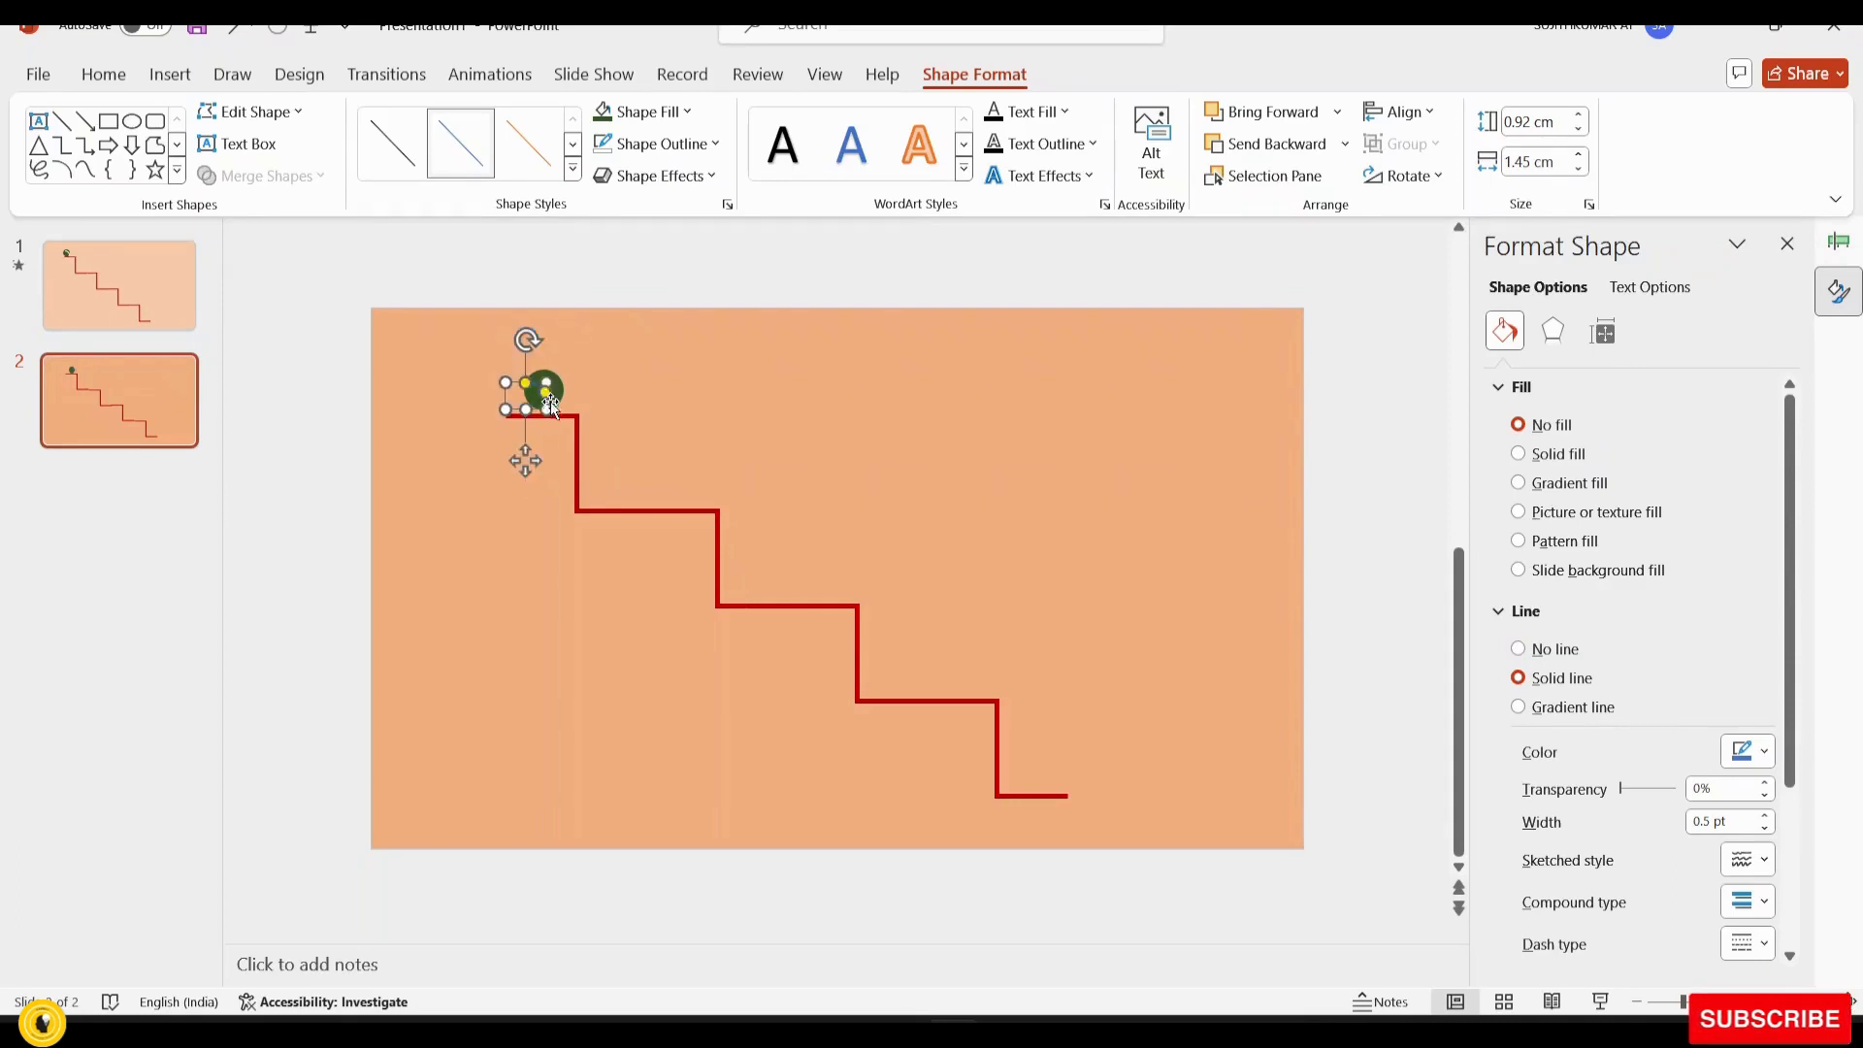
left_click(558, 412)
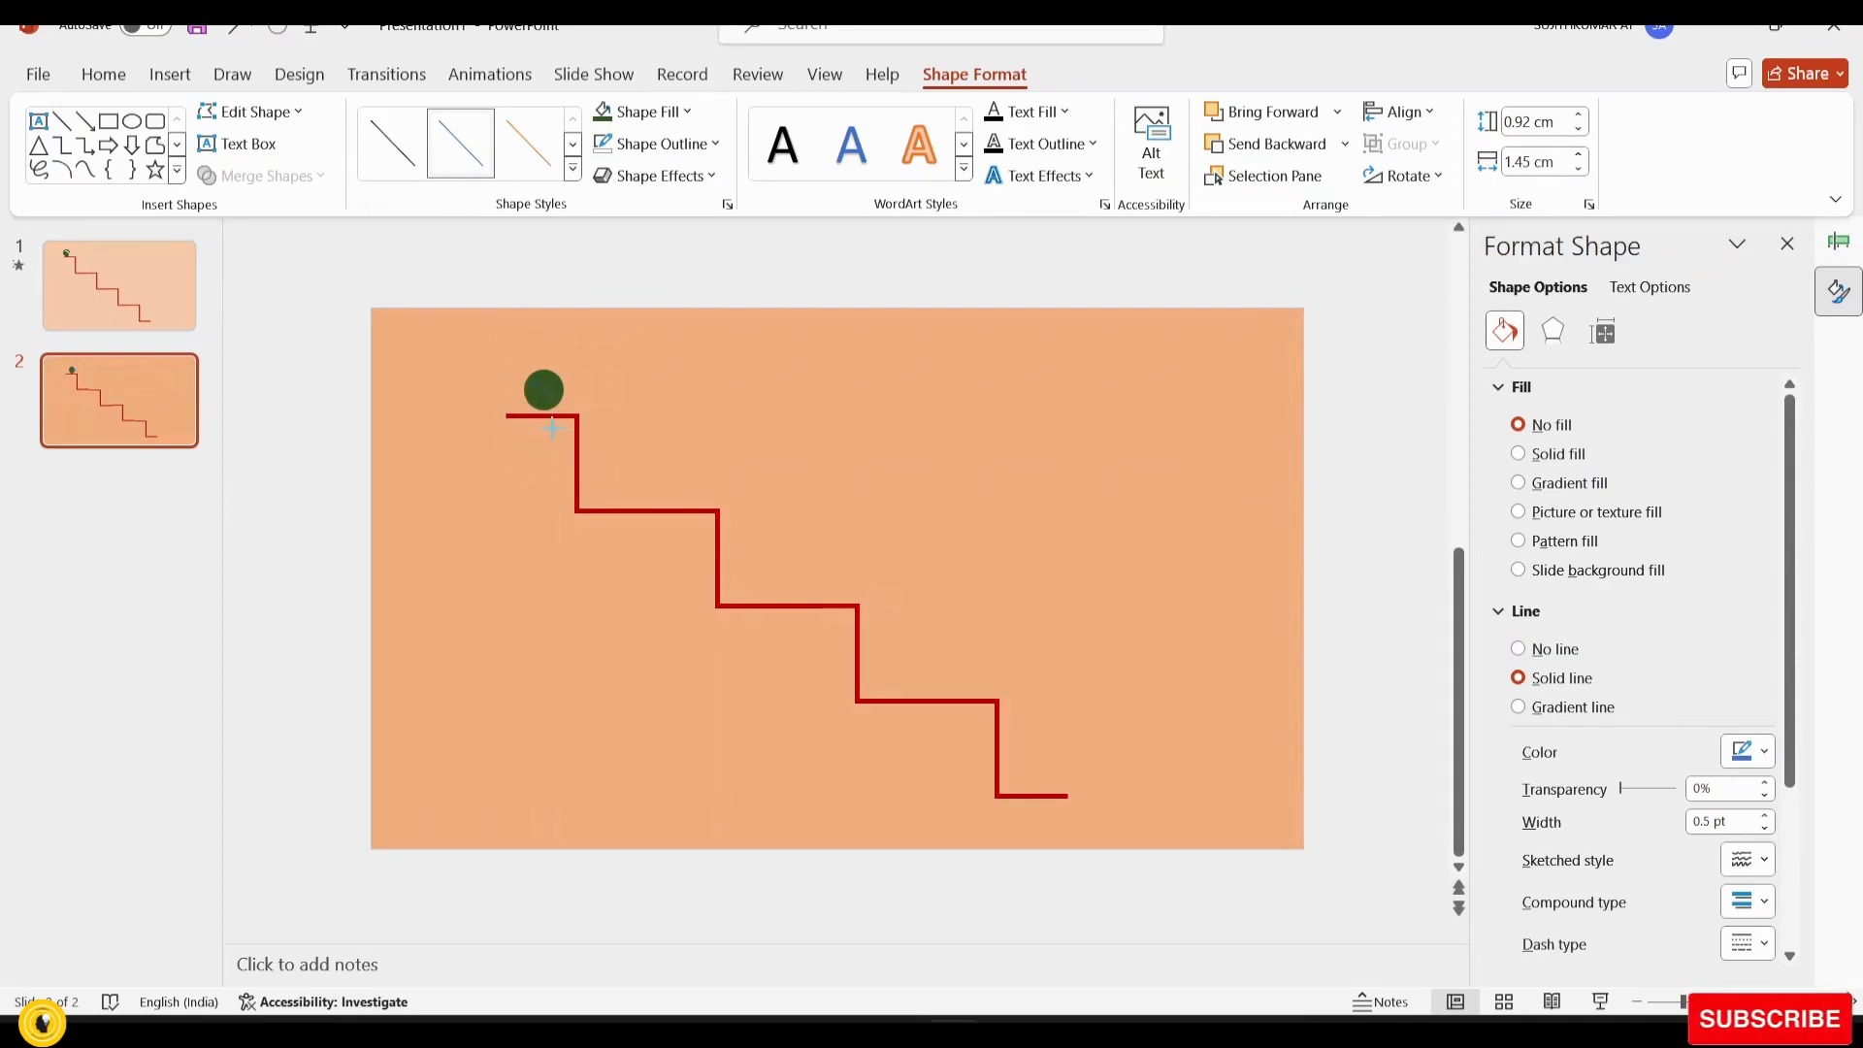
mouse_move(557, 437)
left_mouse_down()
mouse_move(505, 383)
mouse_move(522, 382)
left_mouse_up()
Set the arc's outline on the green ball to 3 pt weight and white
left_click(714, 145)
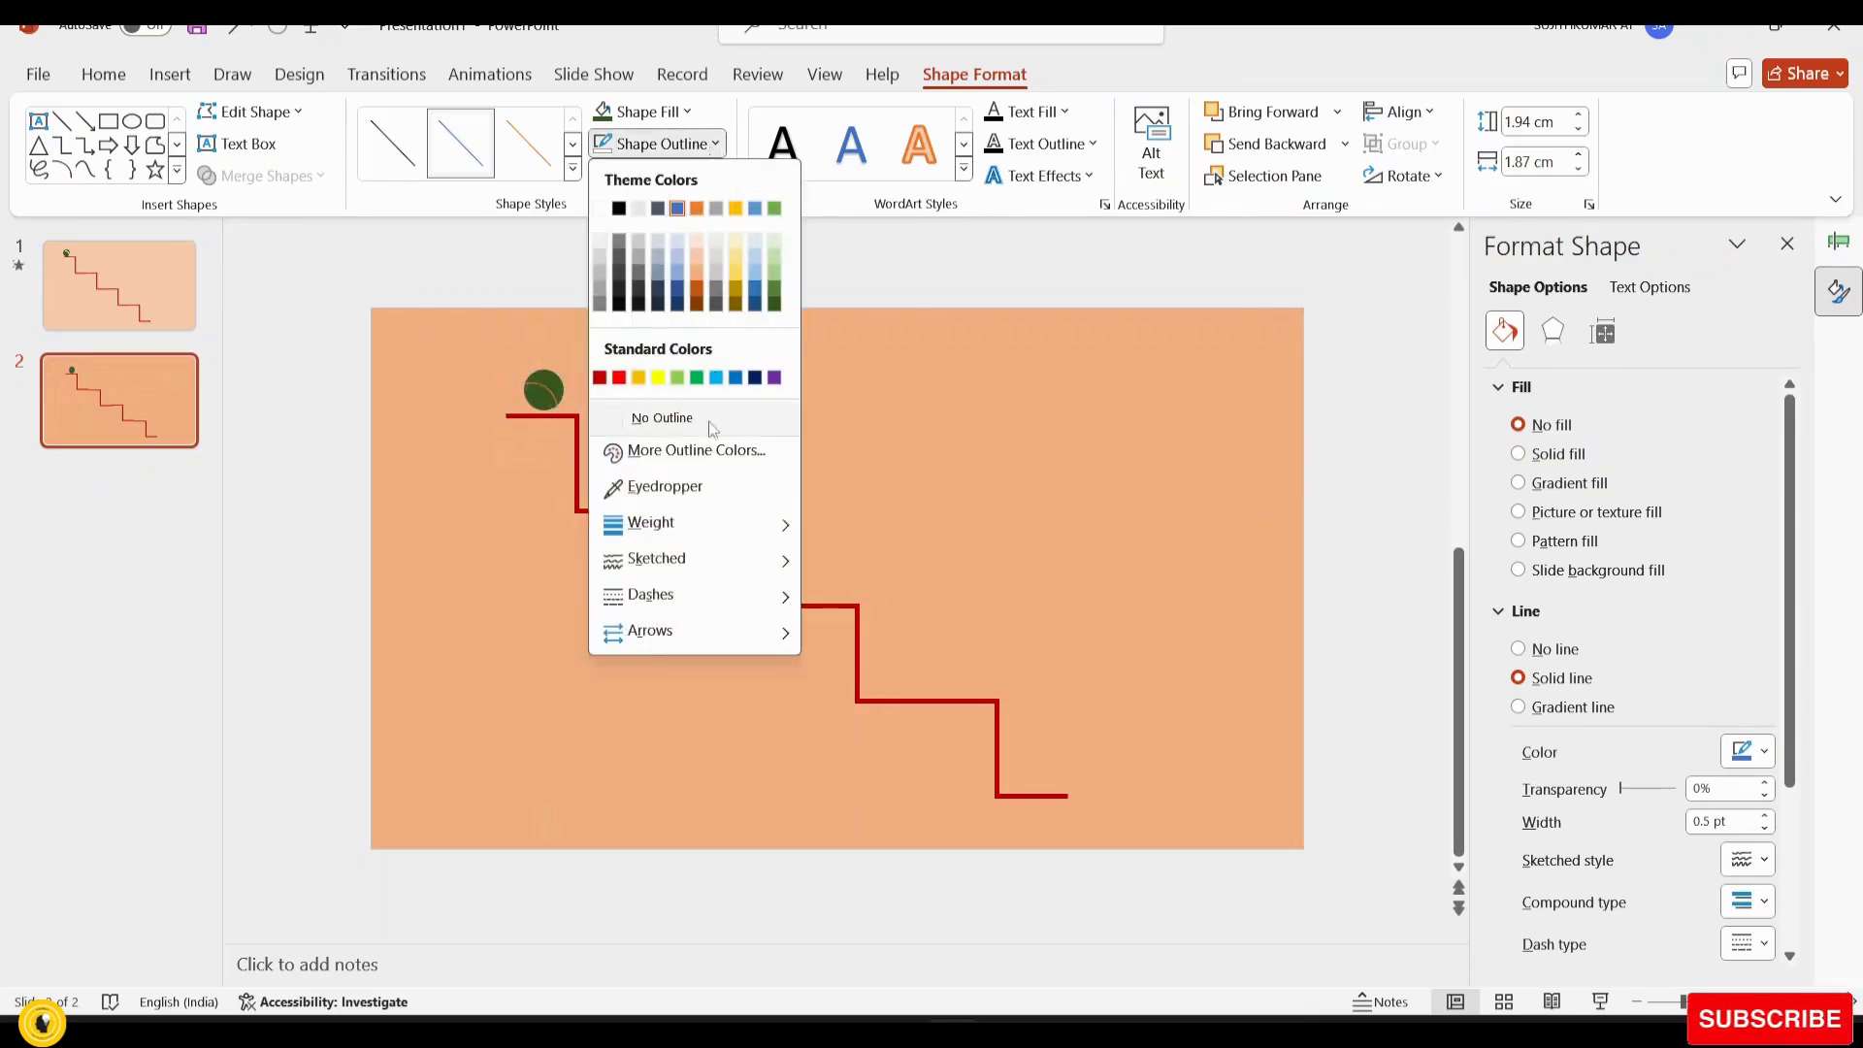
mouse_move(669, 524)
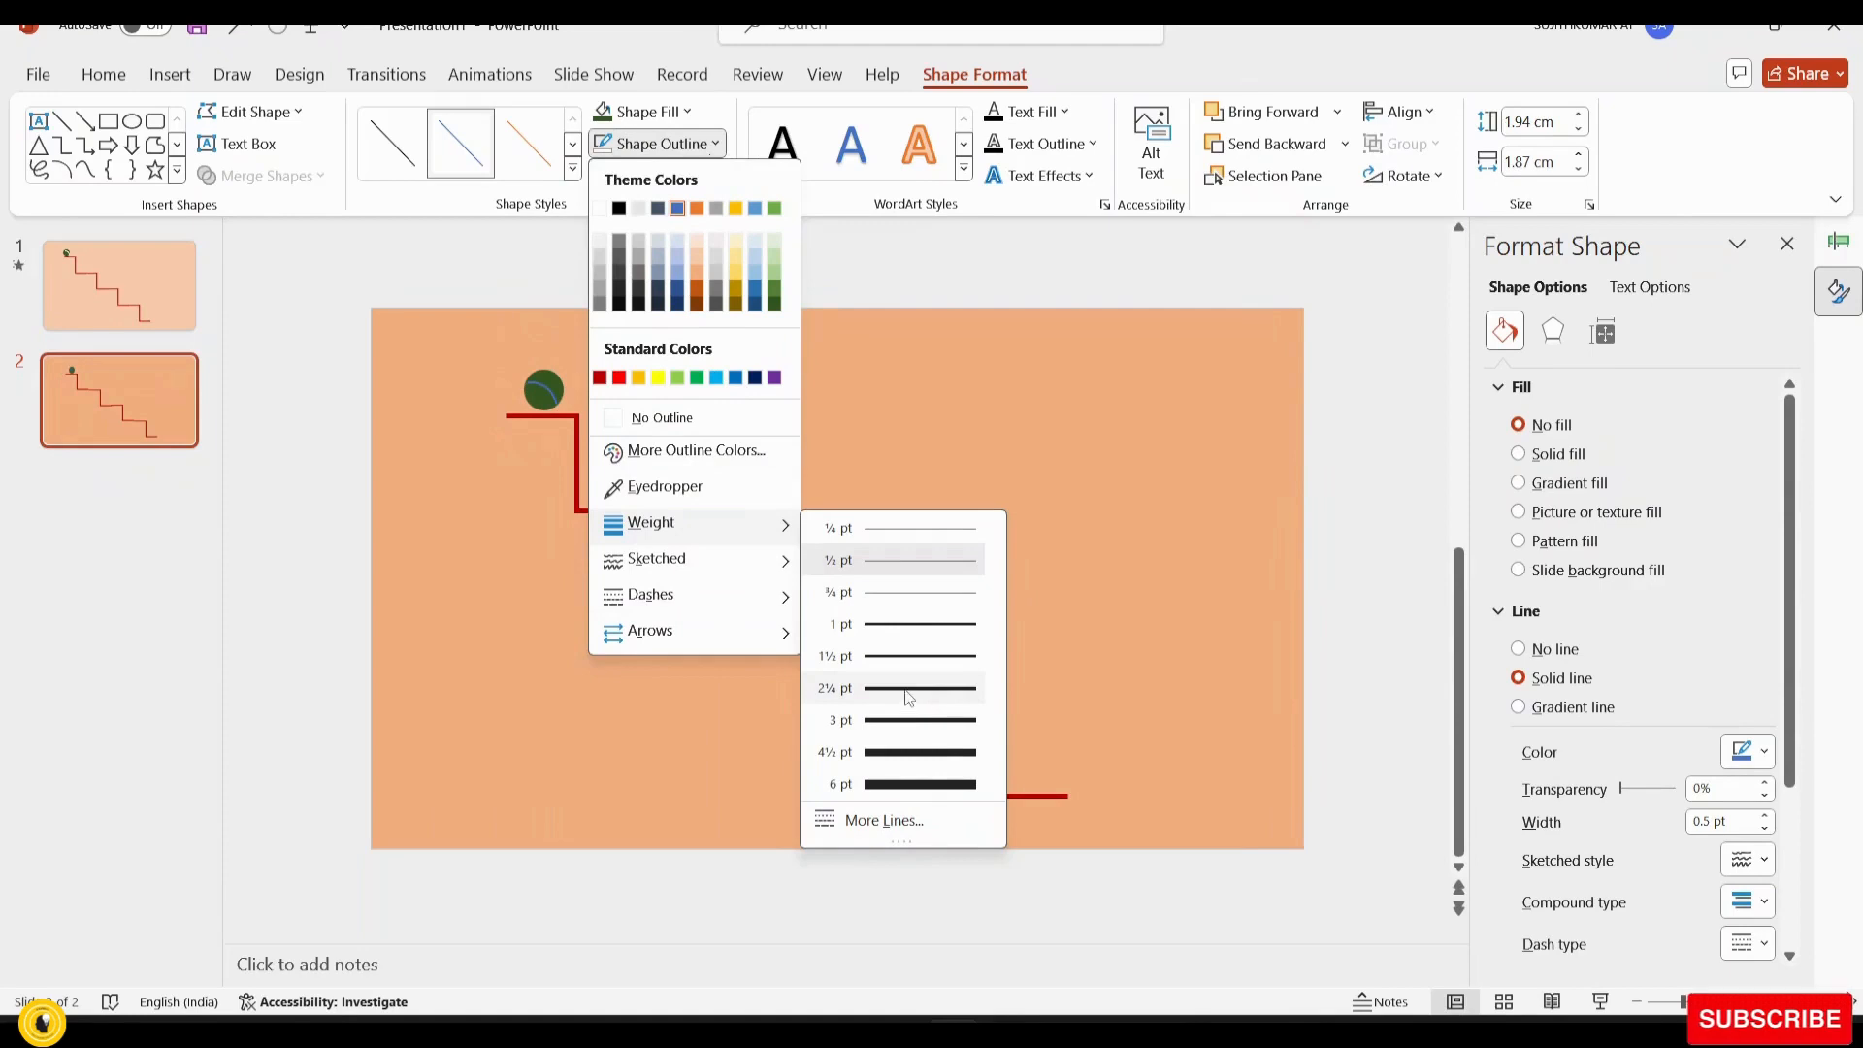
left_click(900, 721)
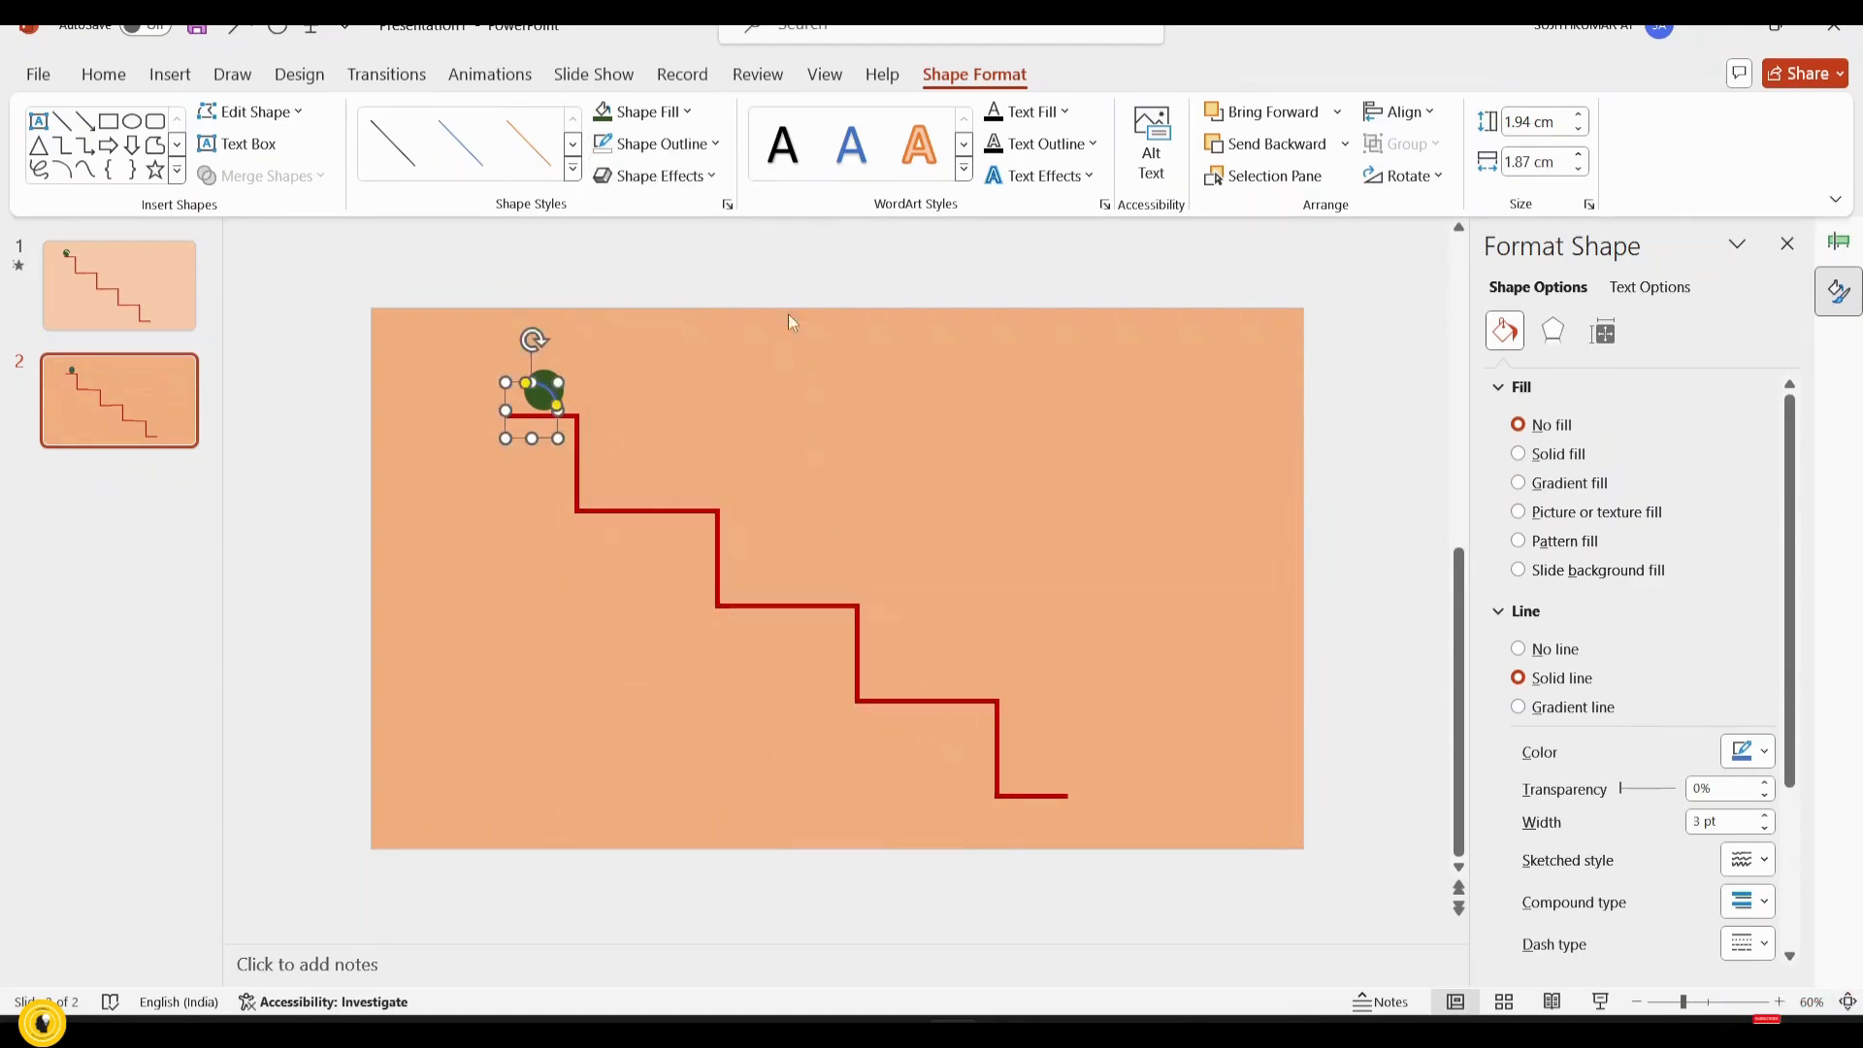
left_click(714, 143)
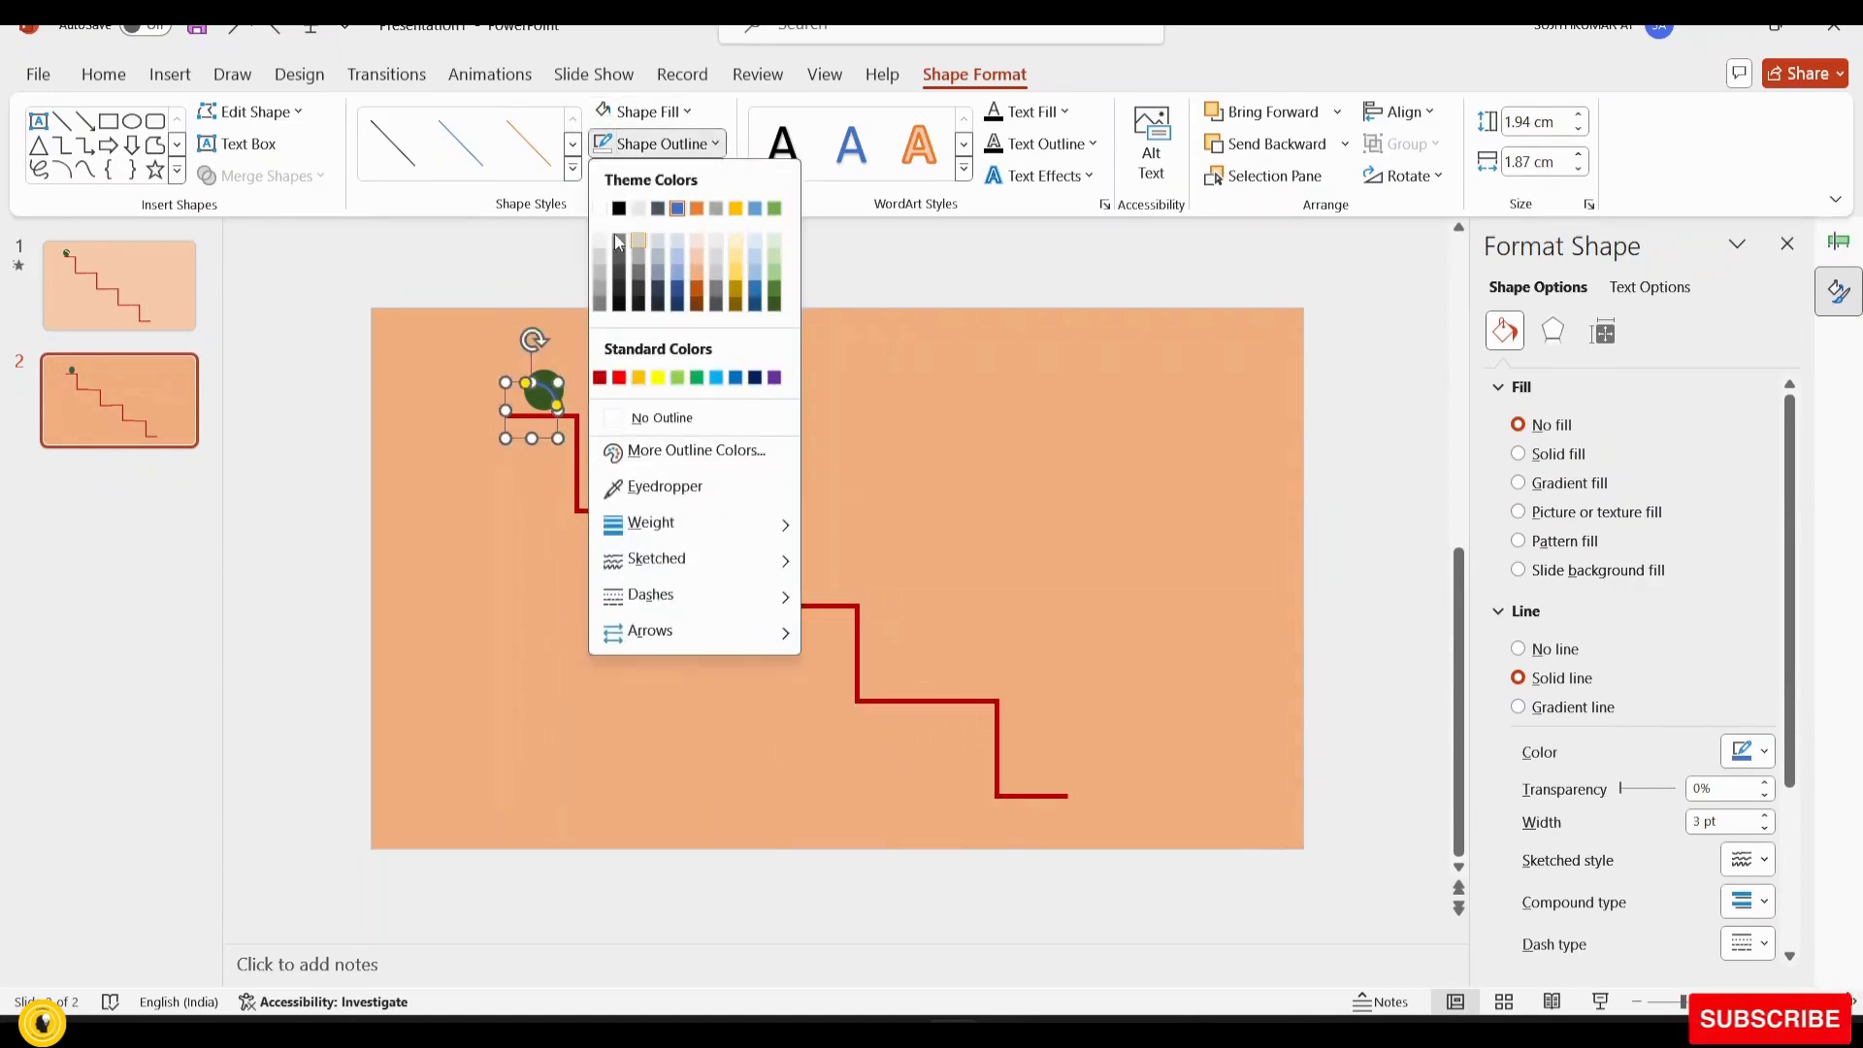
left_click(601, 208)
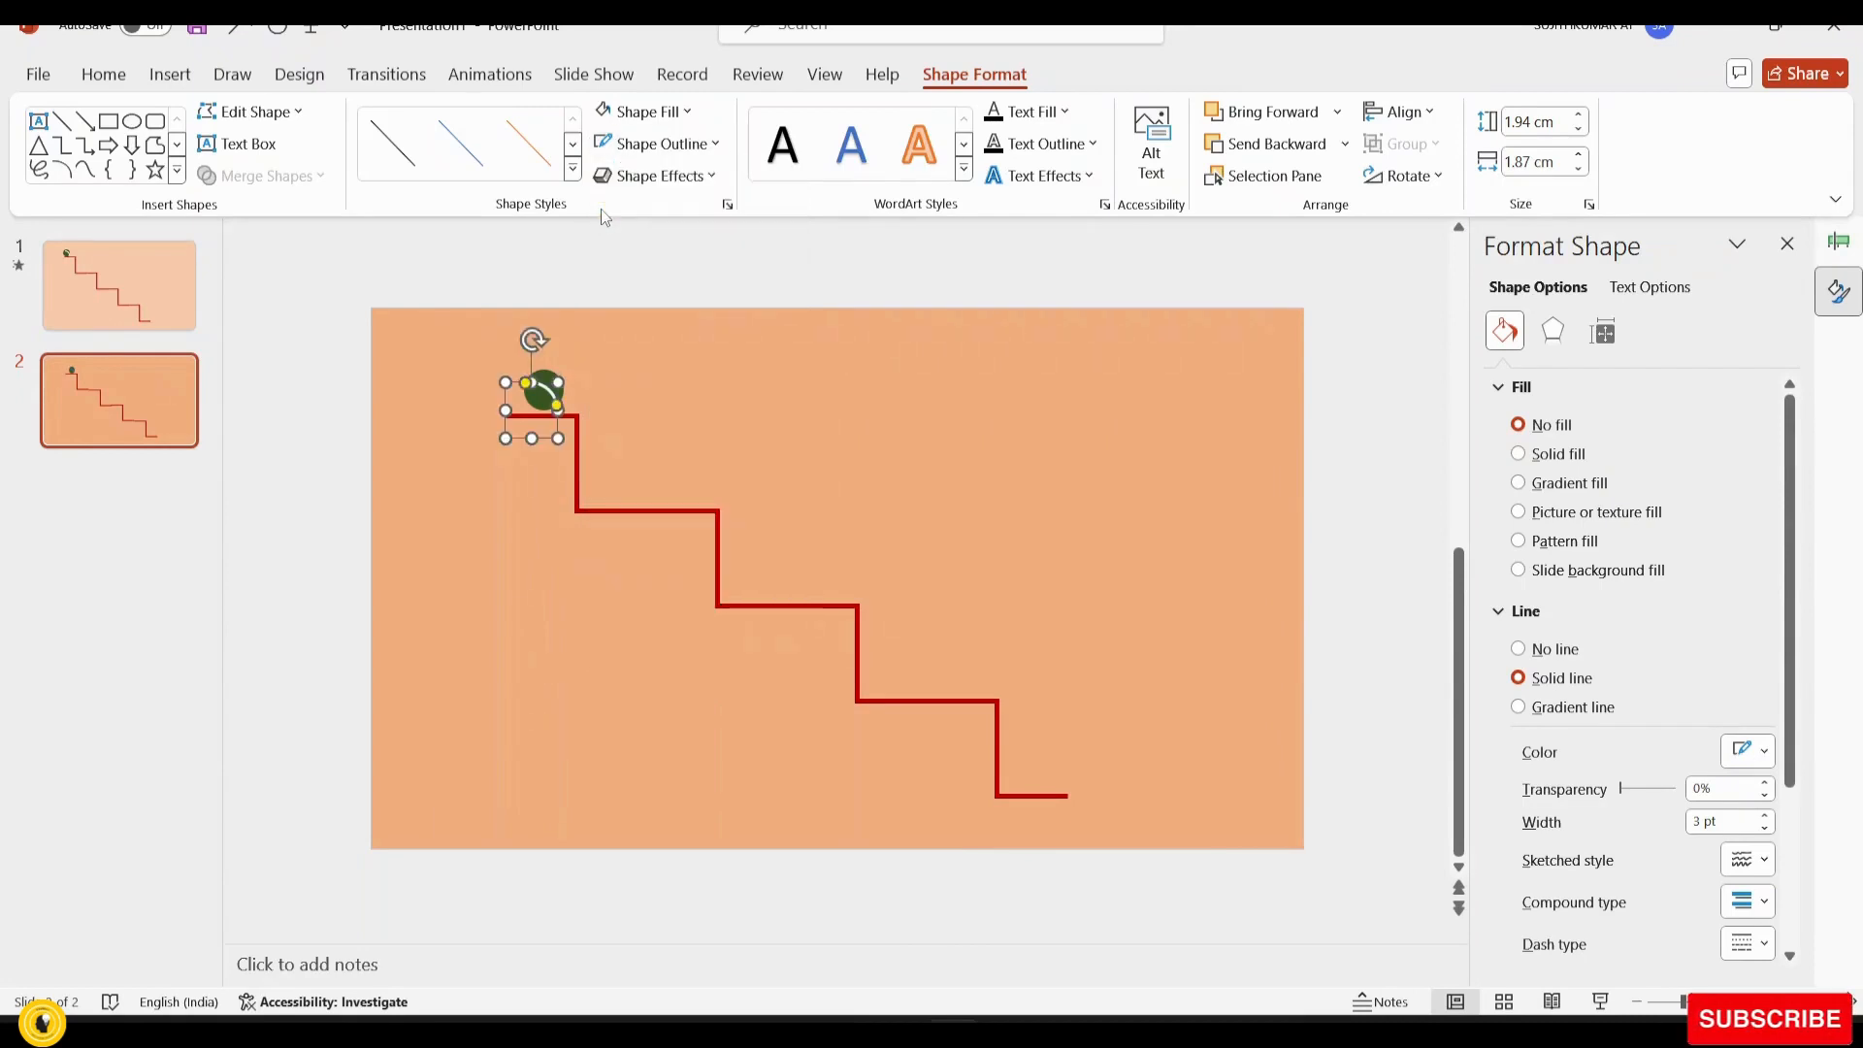
Select the green ball together with its white arc and group them into one object
left_click(495, 380)
left_click(541, 398)
left_click(553, 394, "ctrl")
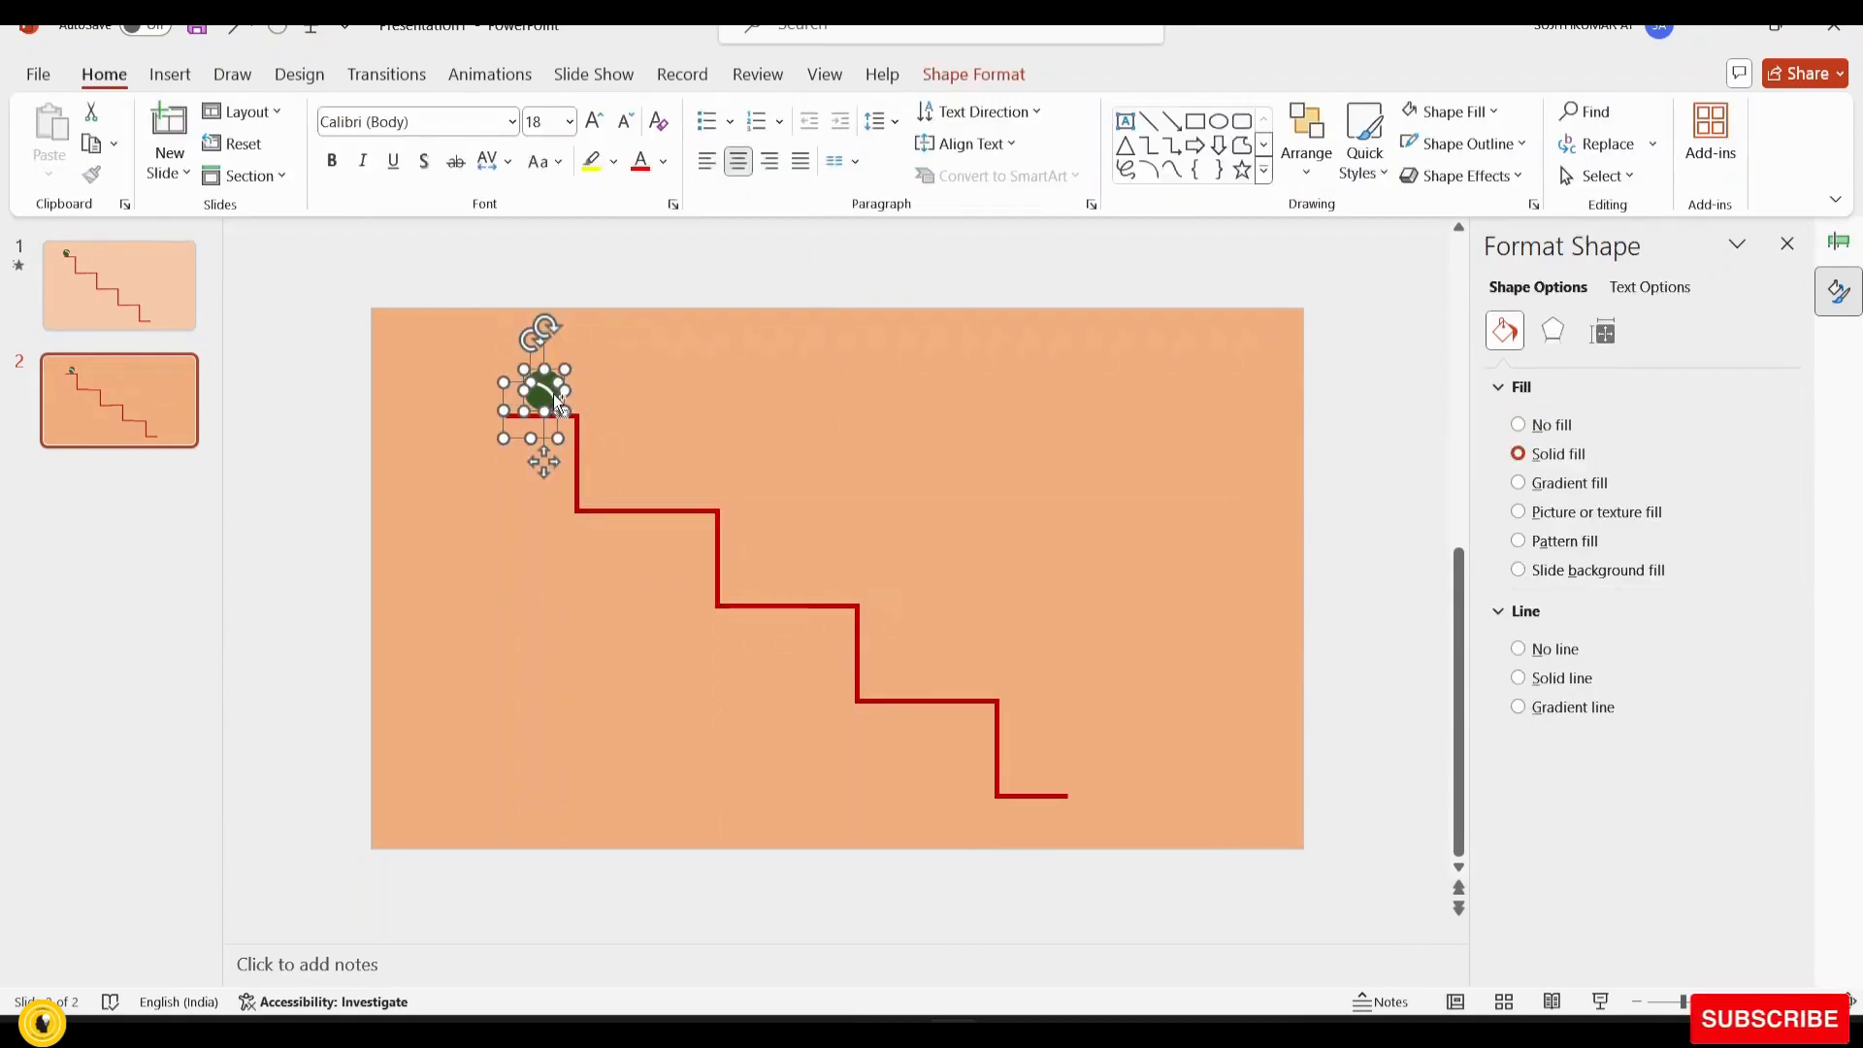
key("ctrl+g")
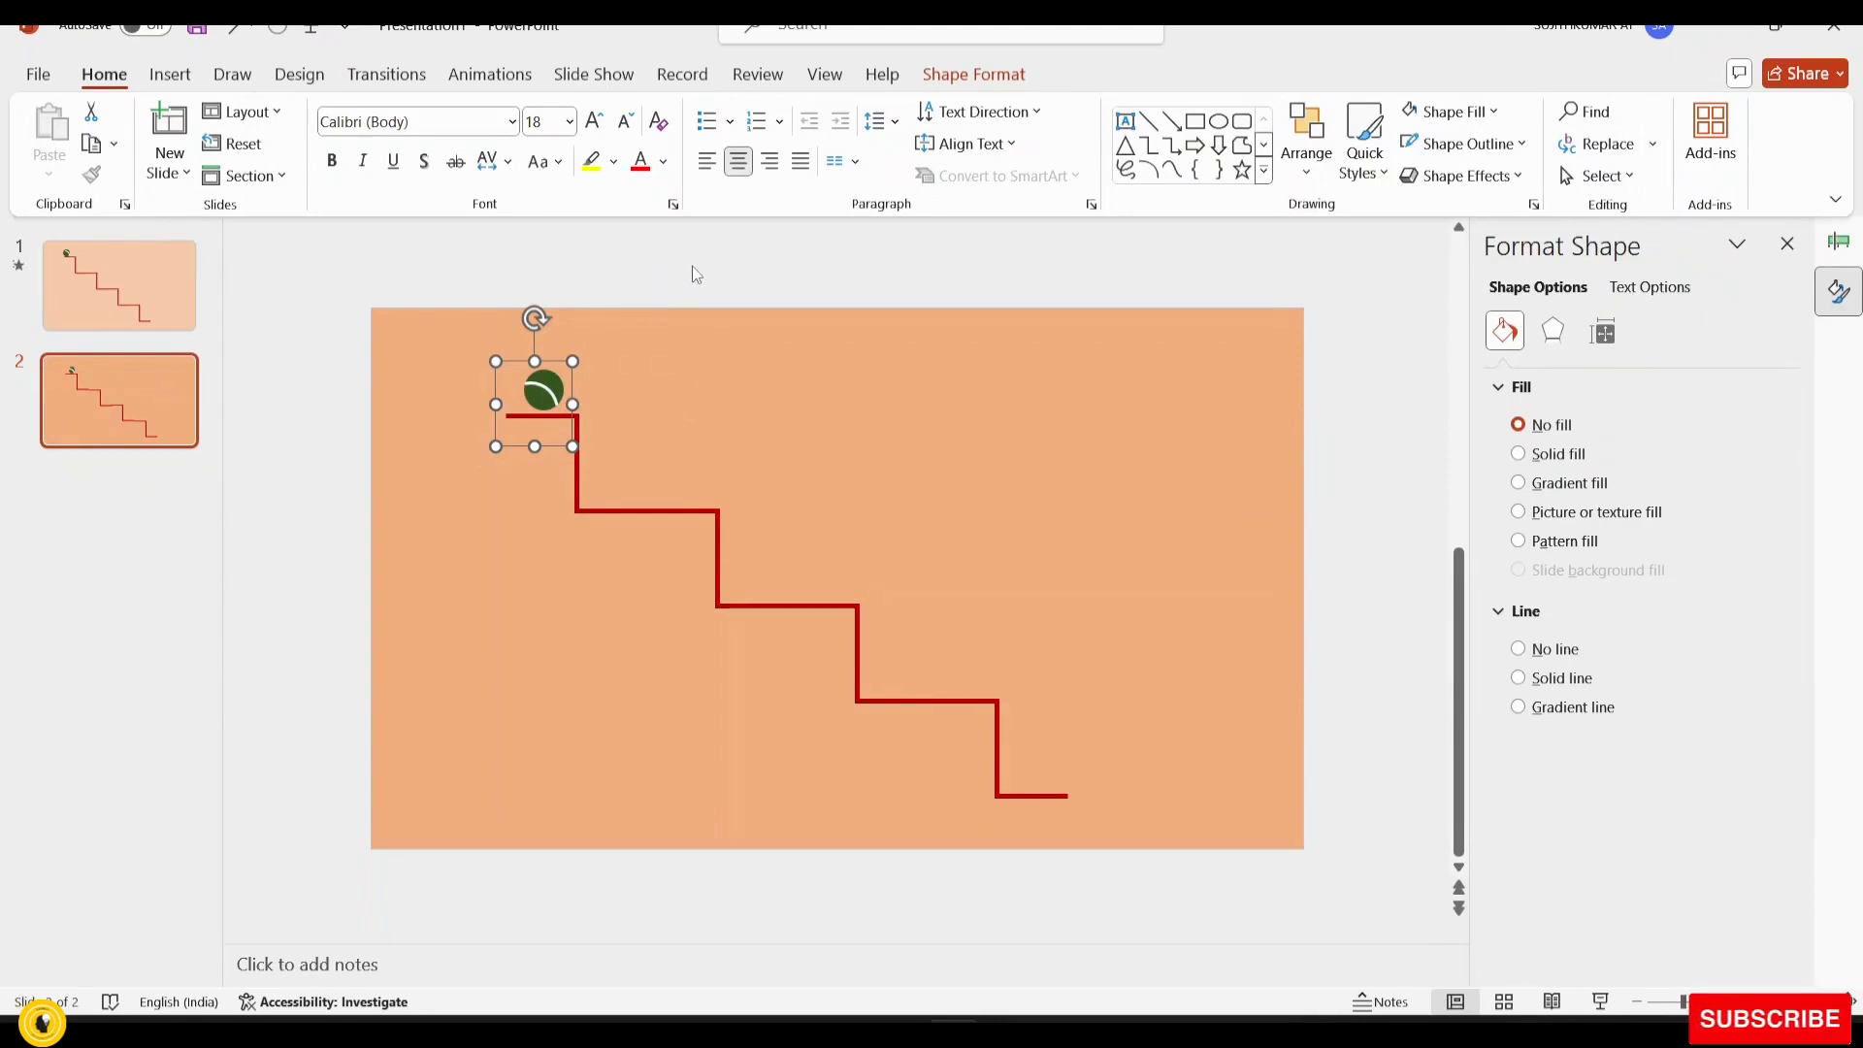
Add a Bounce Right motion path to the grouped ball and stretch the path so it ends on the bottom stair
left_click(488, 77)
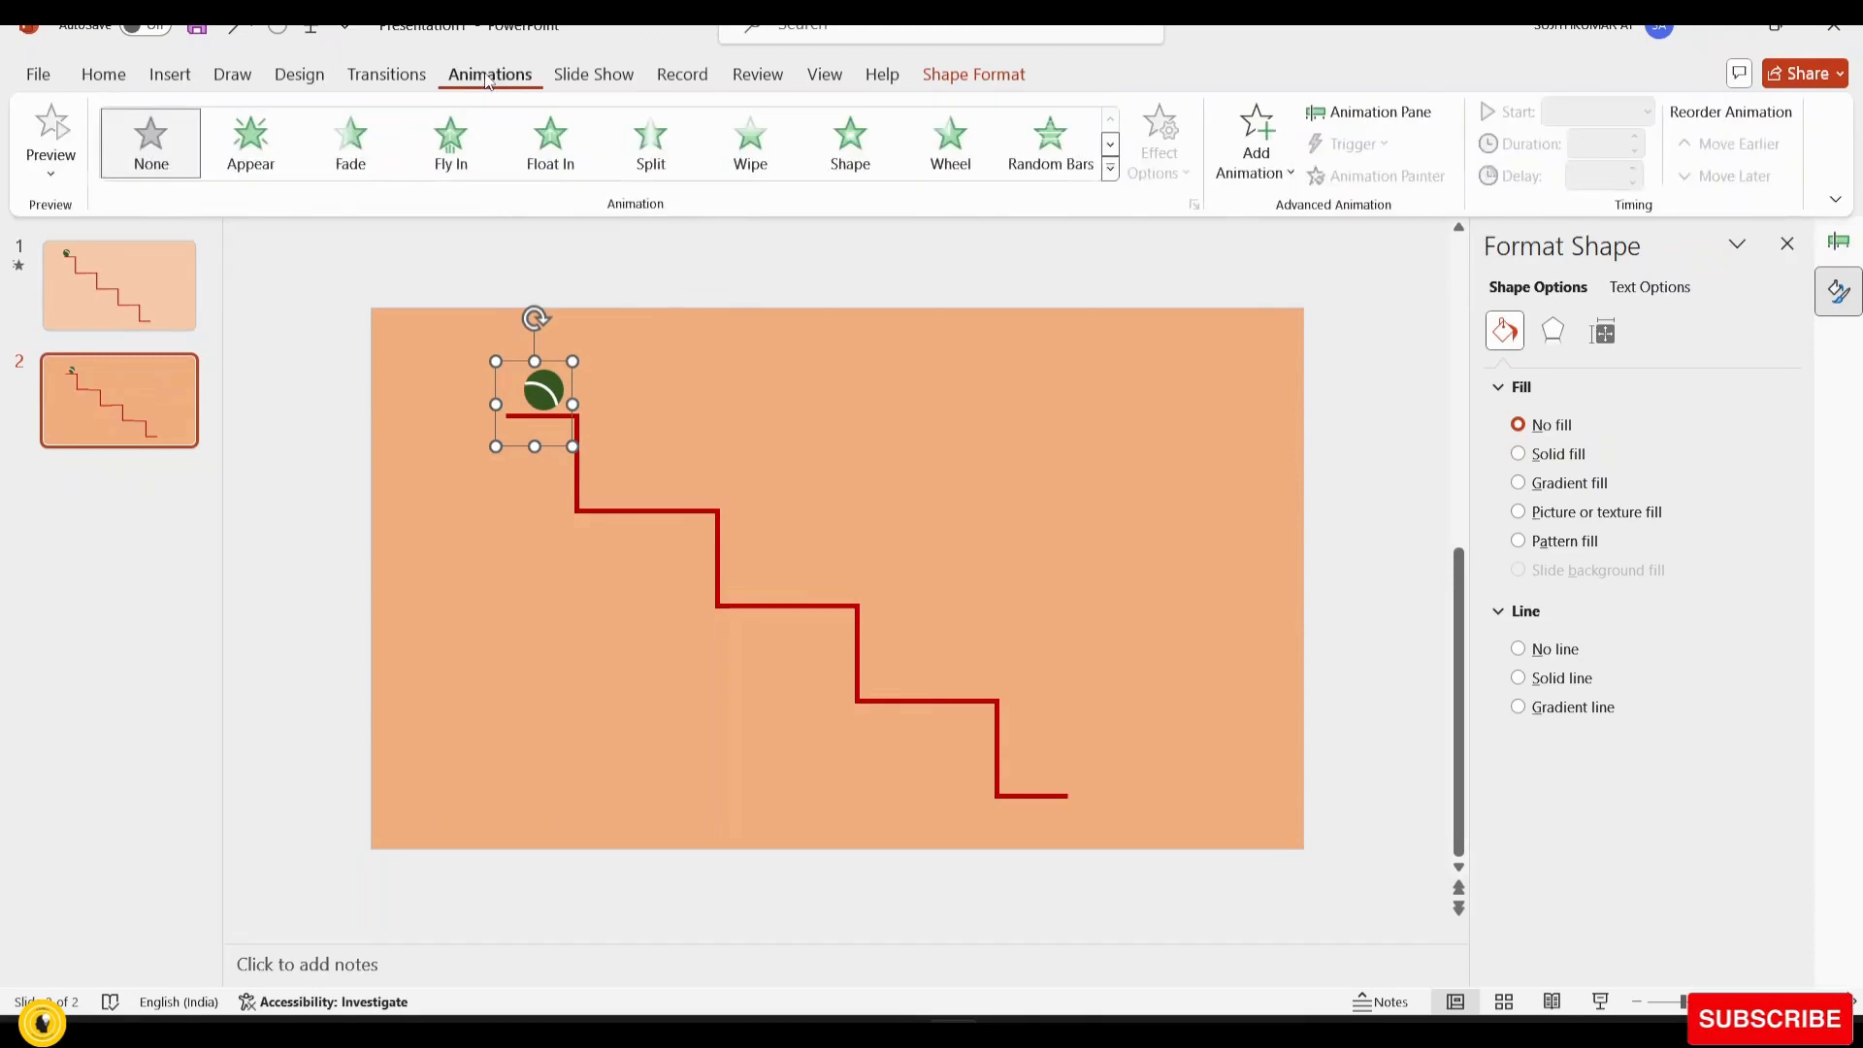
left_click(1286, 174)
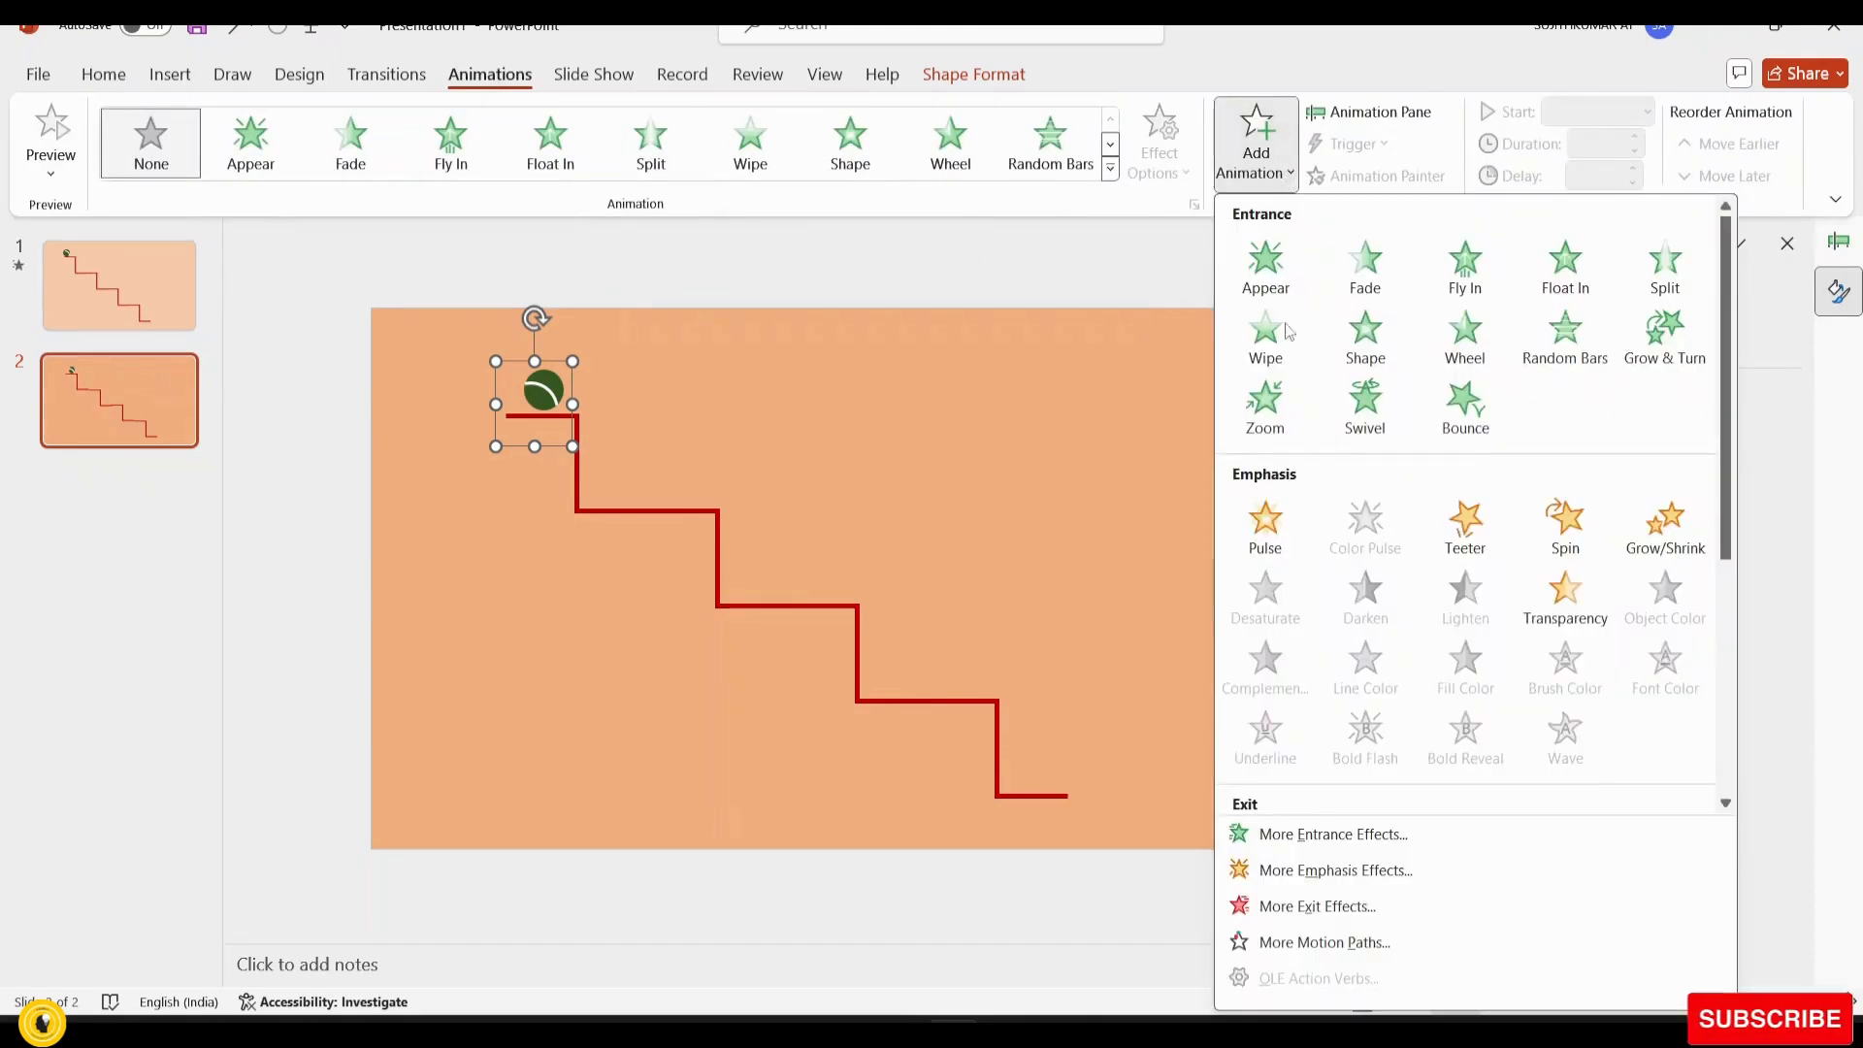
left_click(1325, 942)
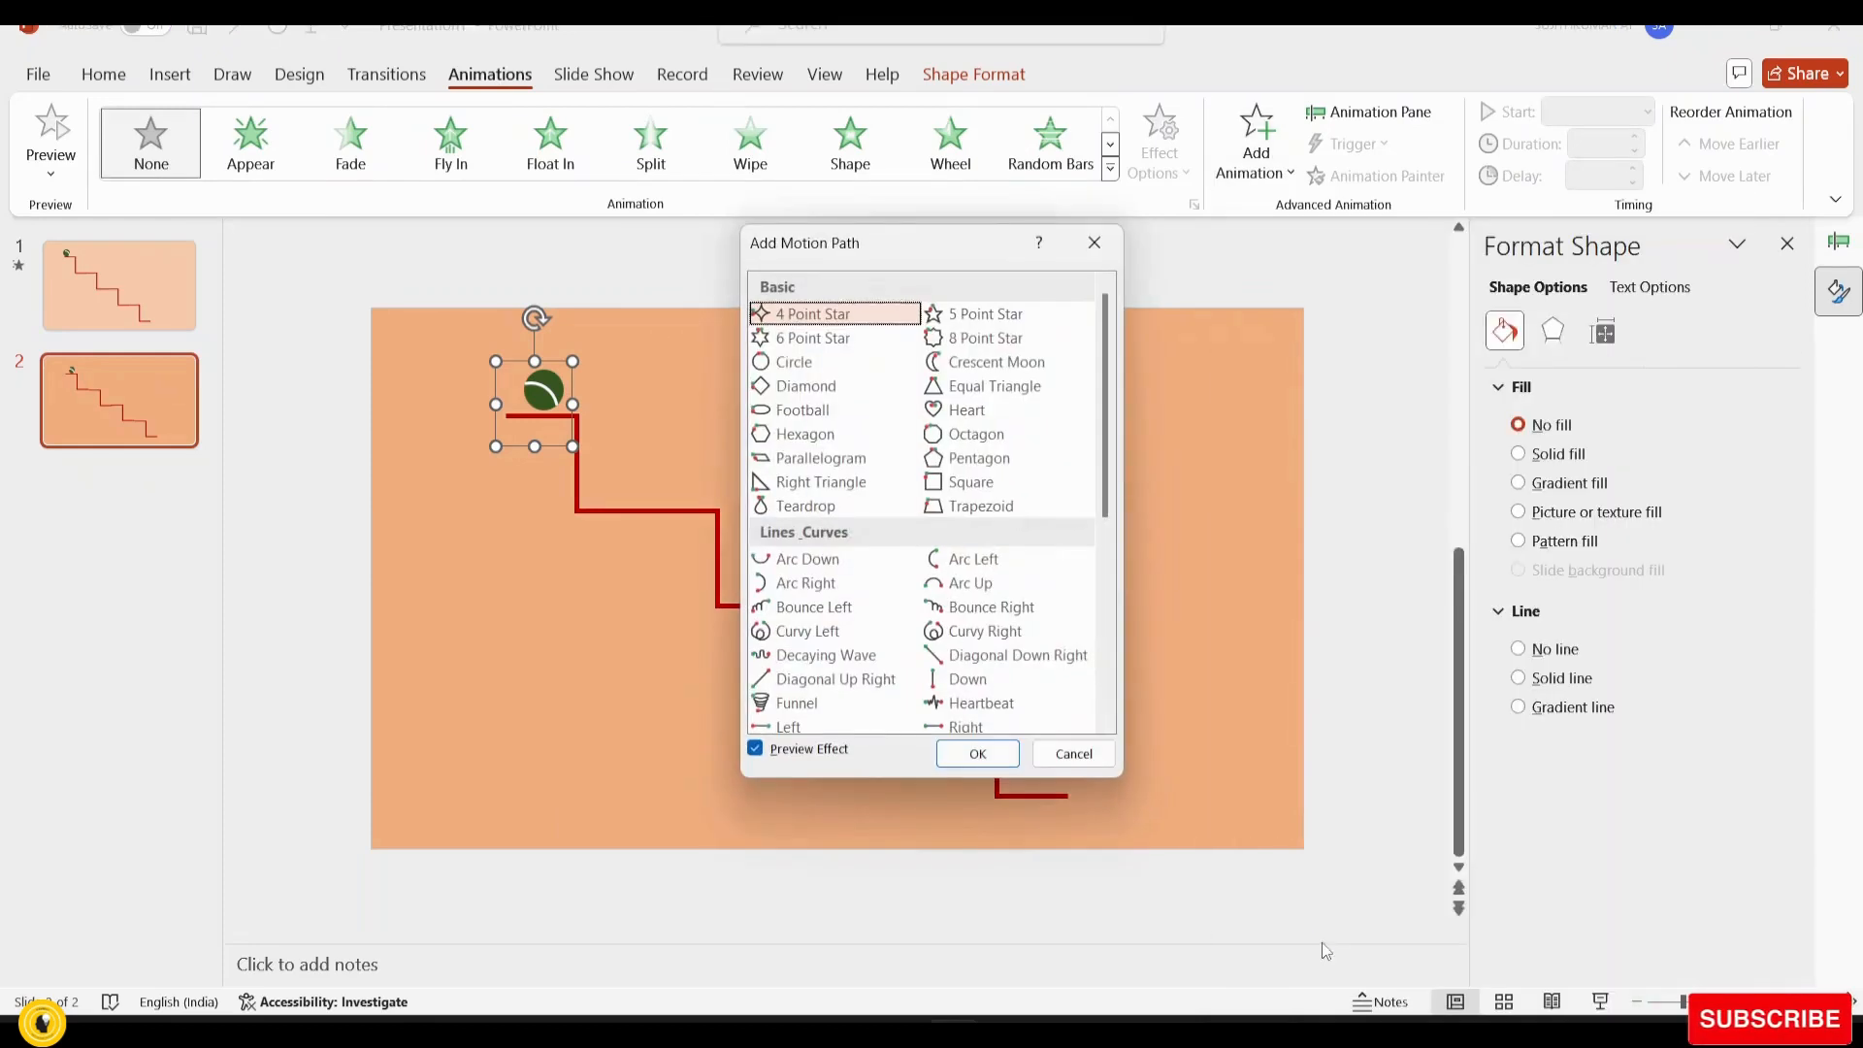
left_click(975, 610)
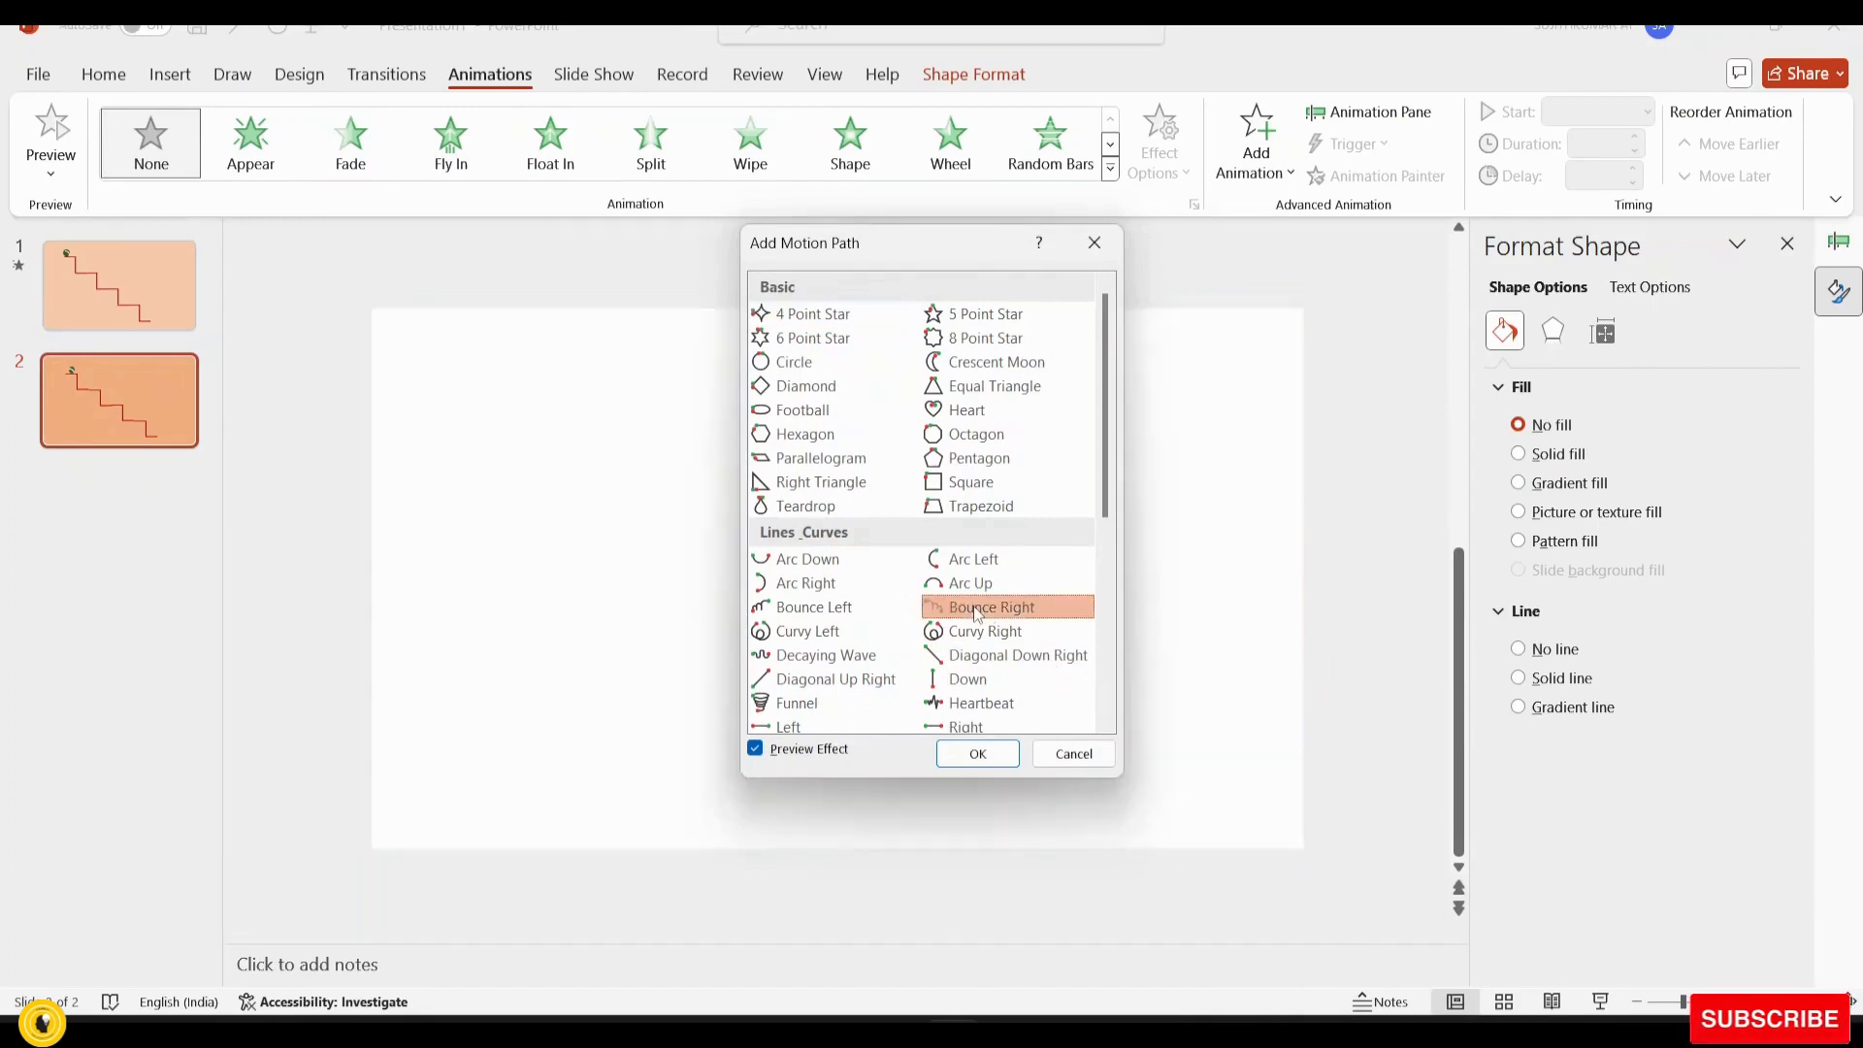
left_click(978, 755)
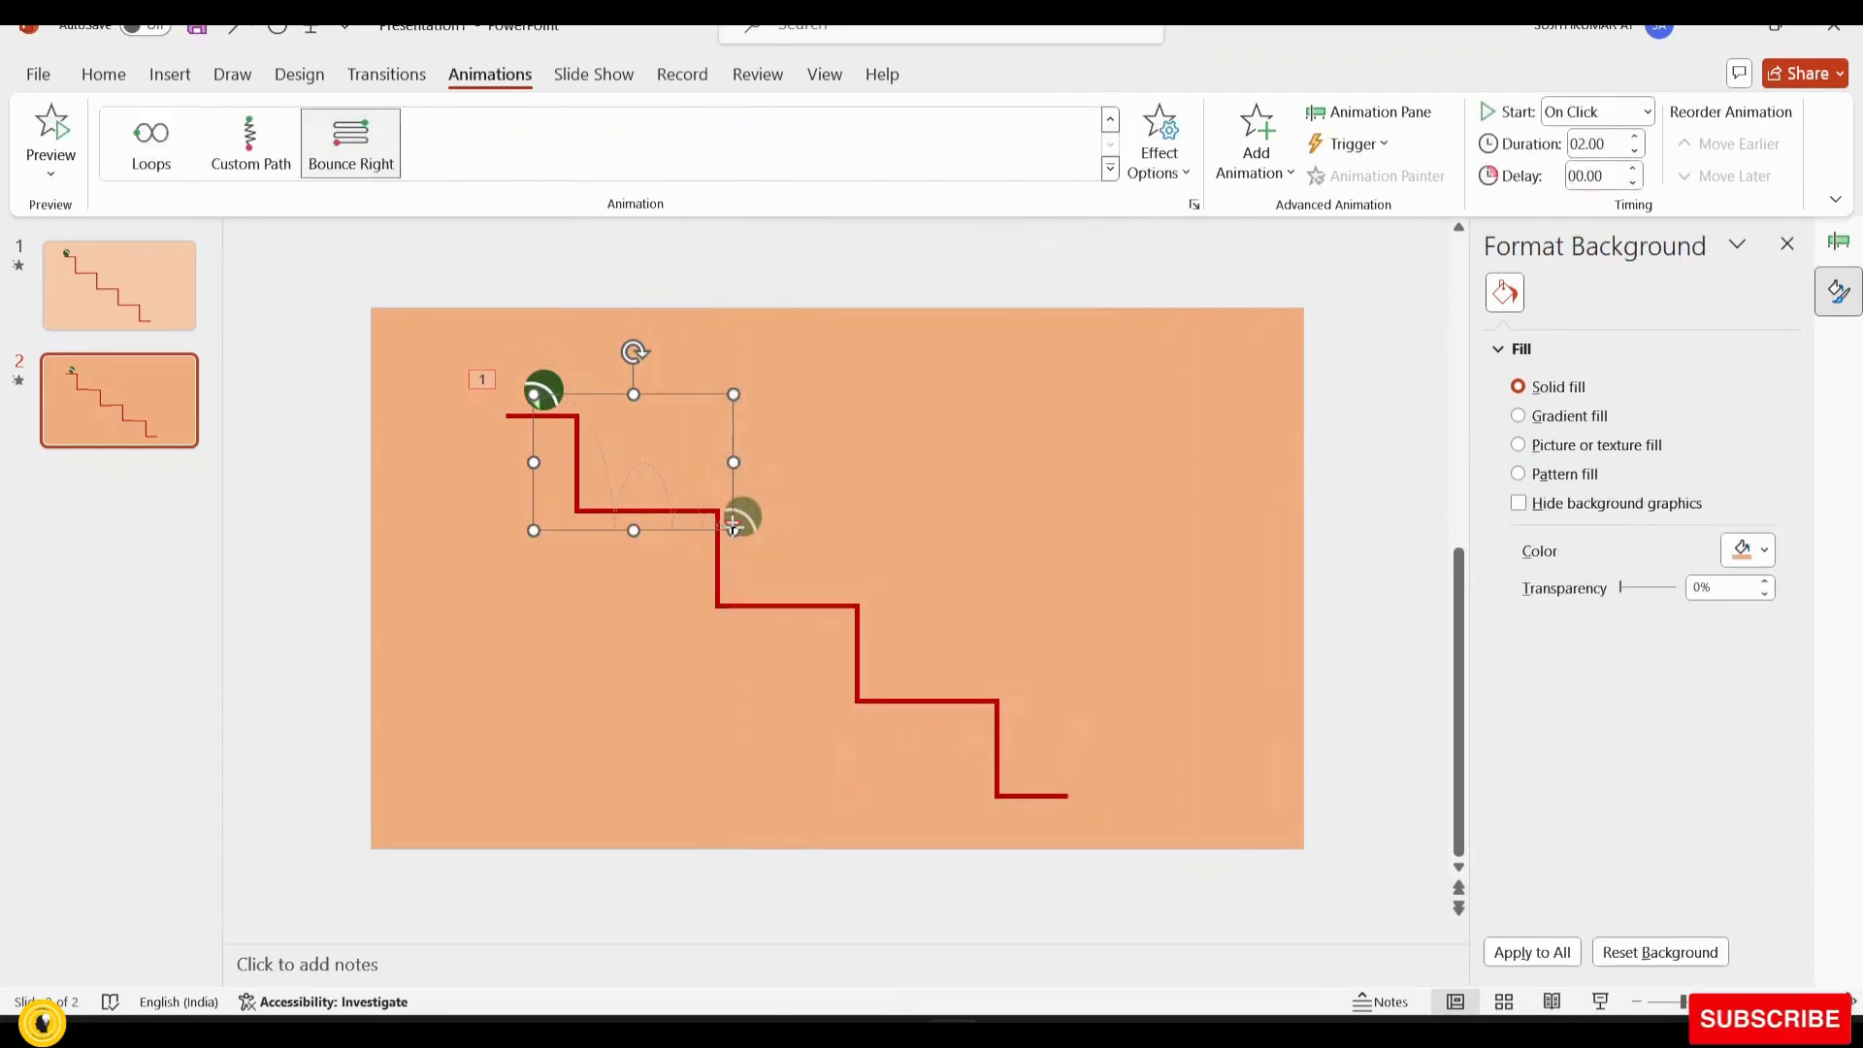
left_click_drag(753, 538, 1035, 790)
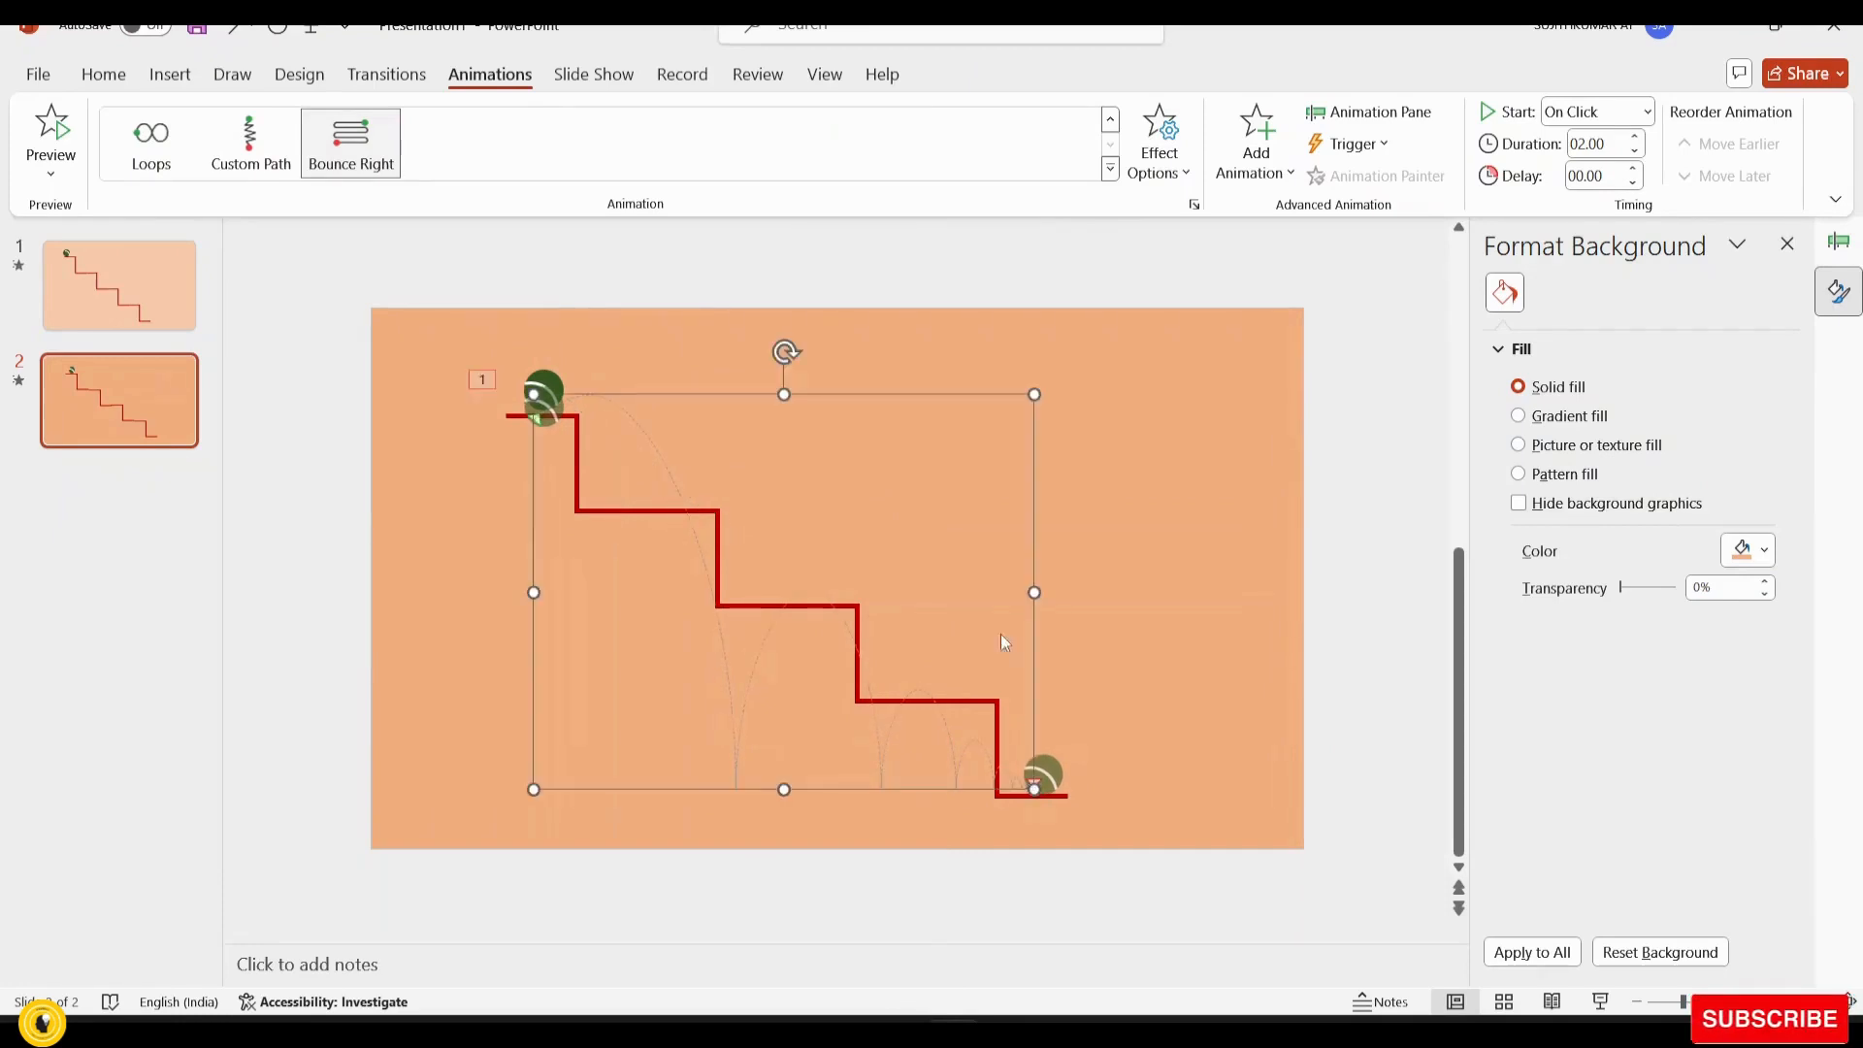
Edit the motion path's points, delete the intermediate bounce points and move the end point onto the bottom stair
left_click(1178, 180)
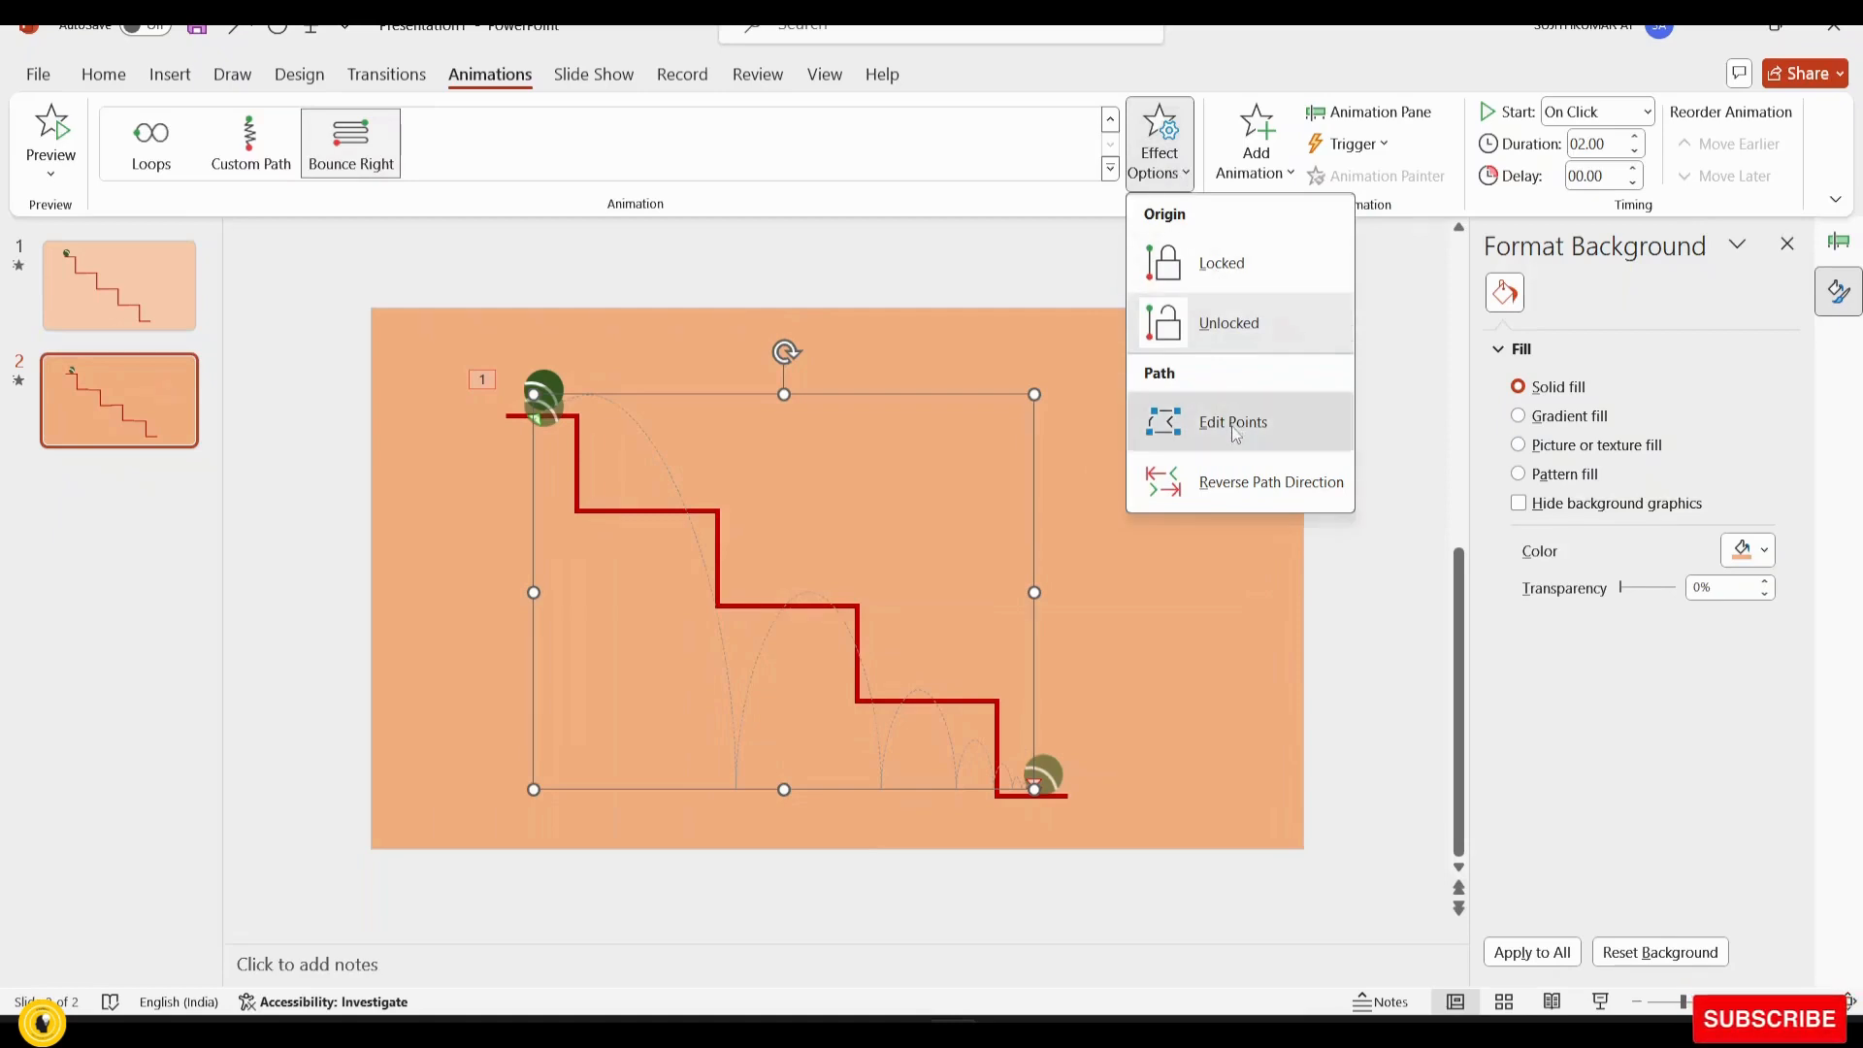
left_click(1232, 423)
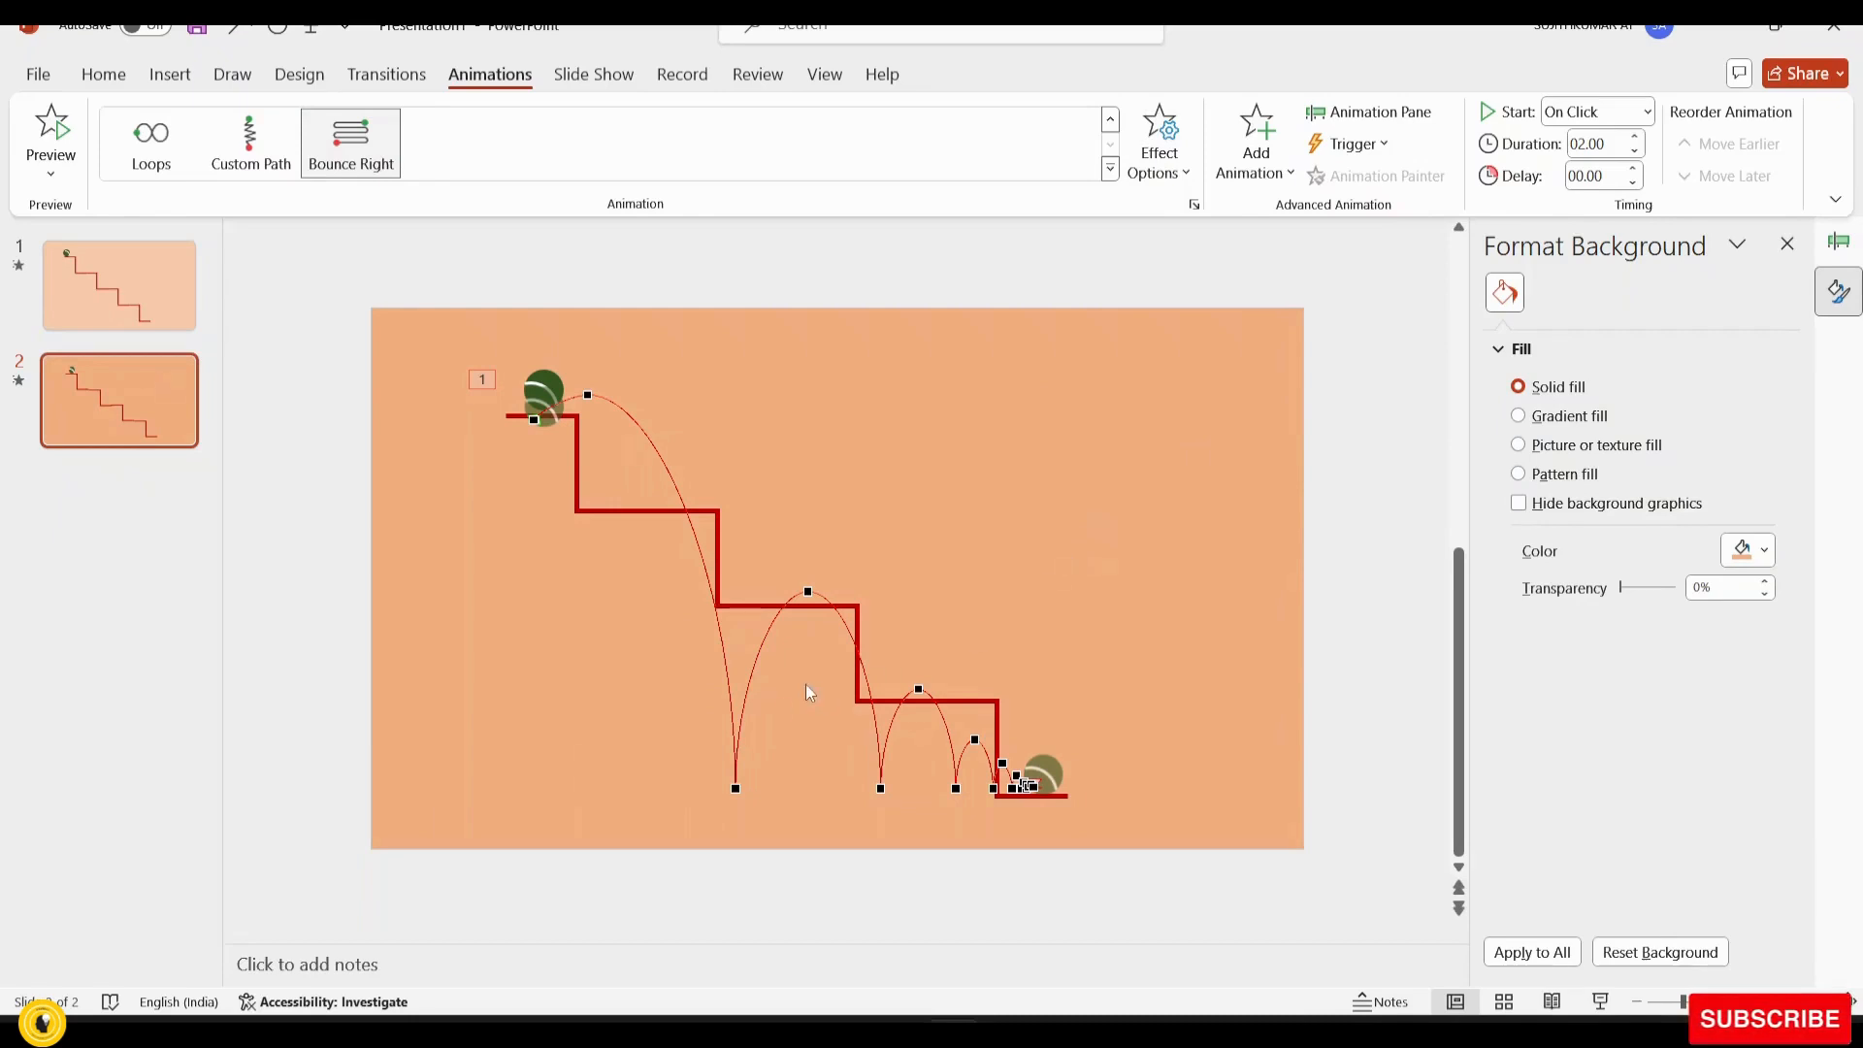
left_click(736, 789, "ctrl")
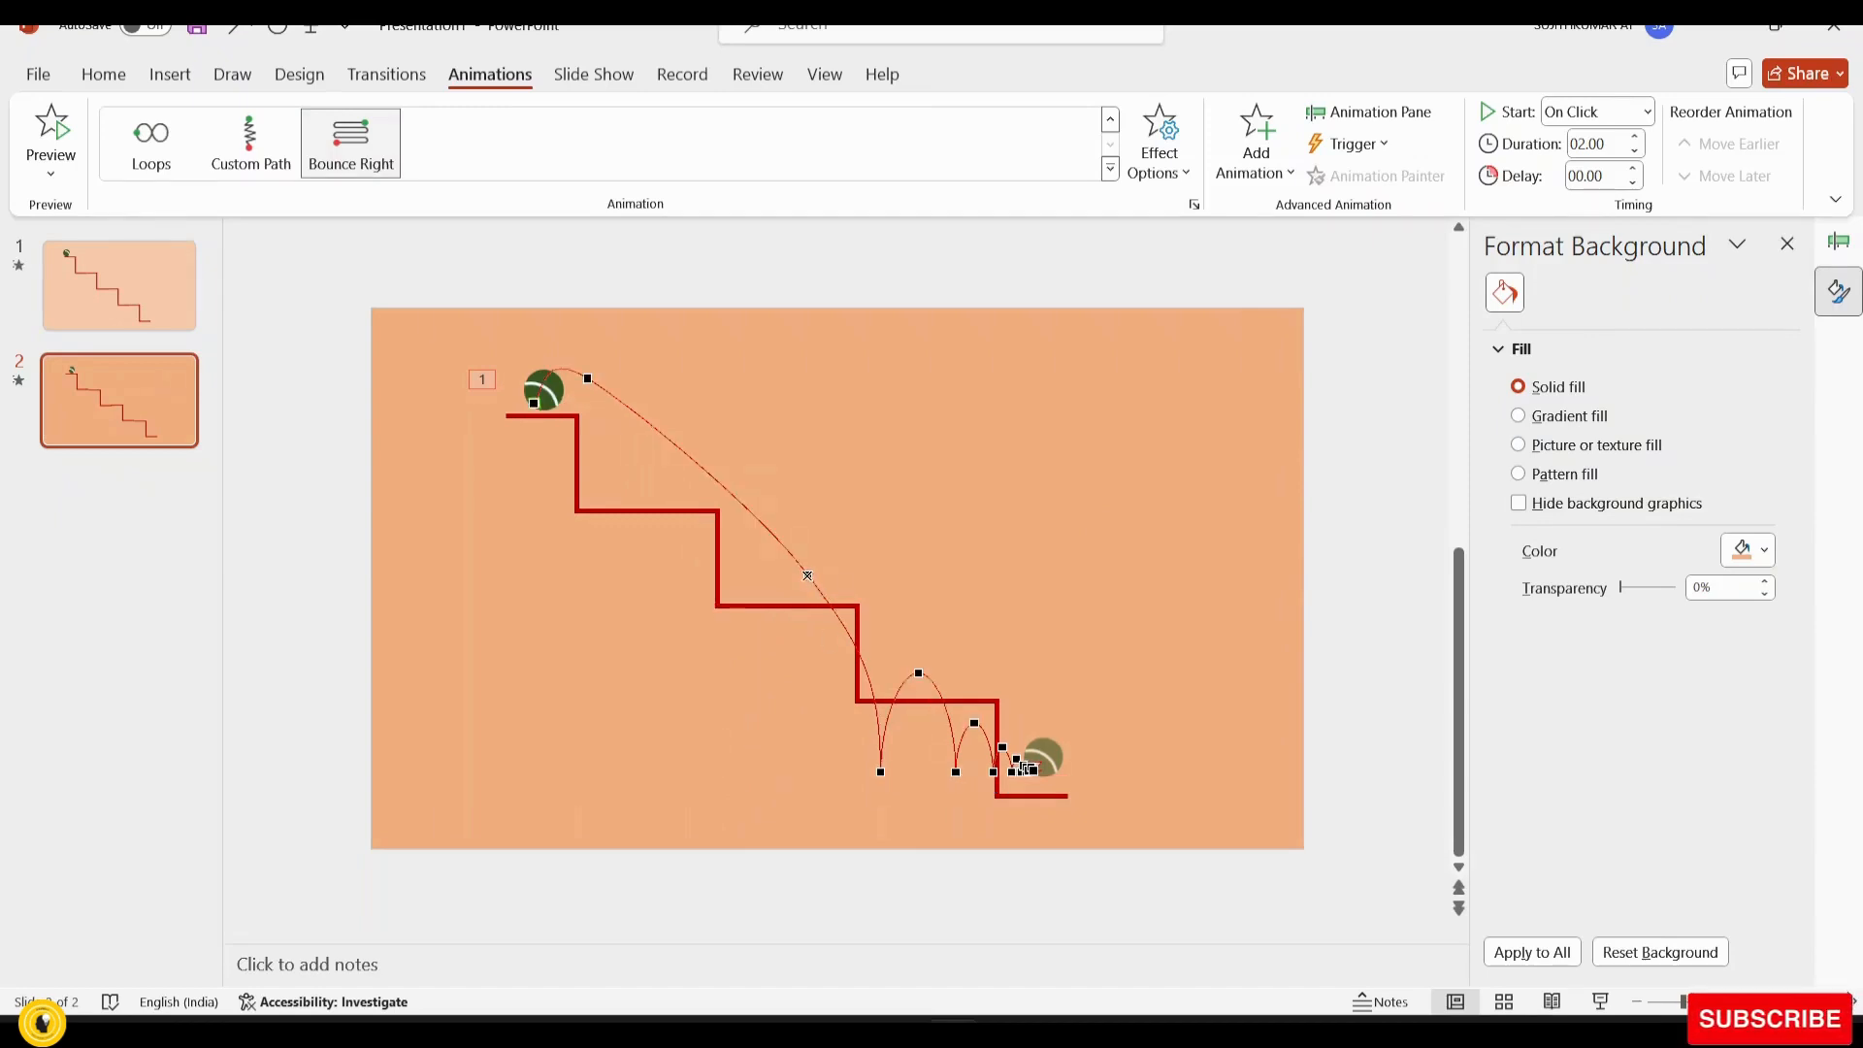
left_click(807, 575, "ctrl")
left_click(880, 772, "ctrl")
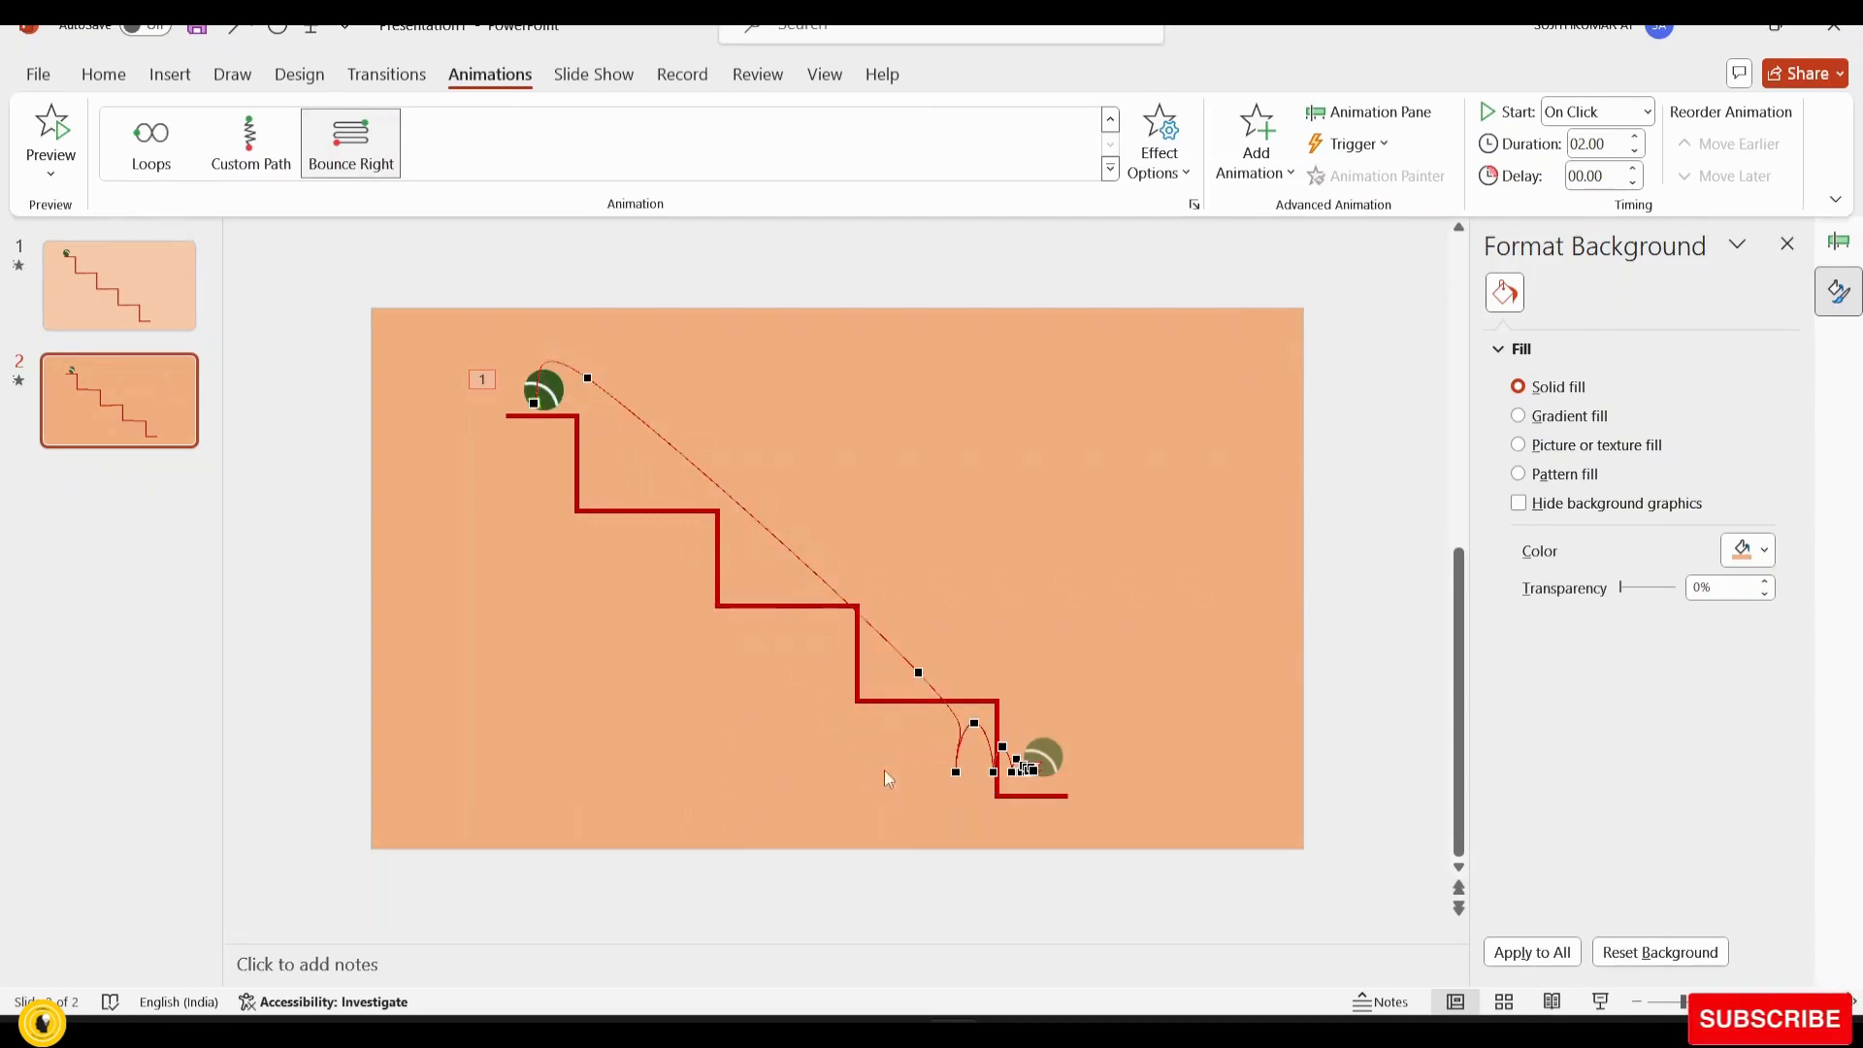
left_click(919, 672, "ctrl")
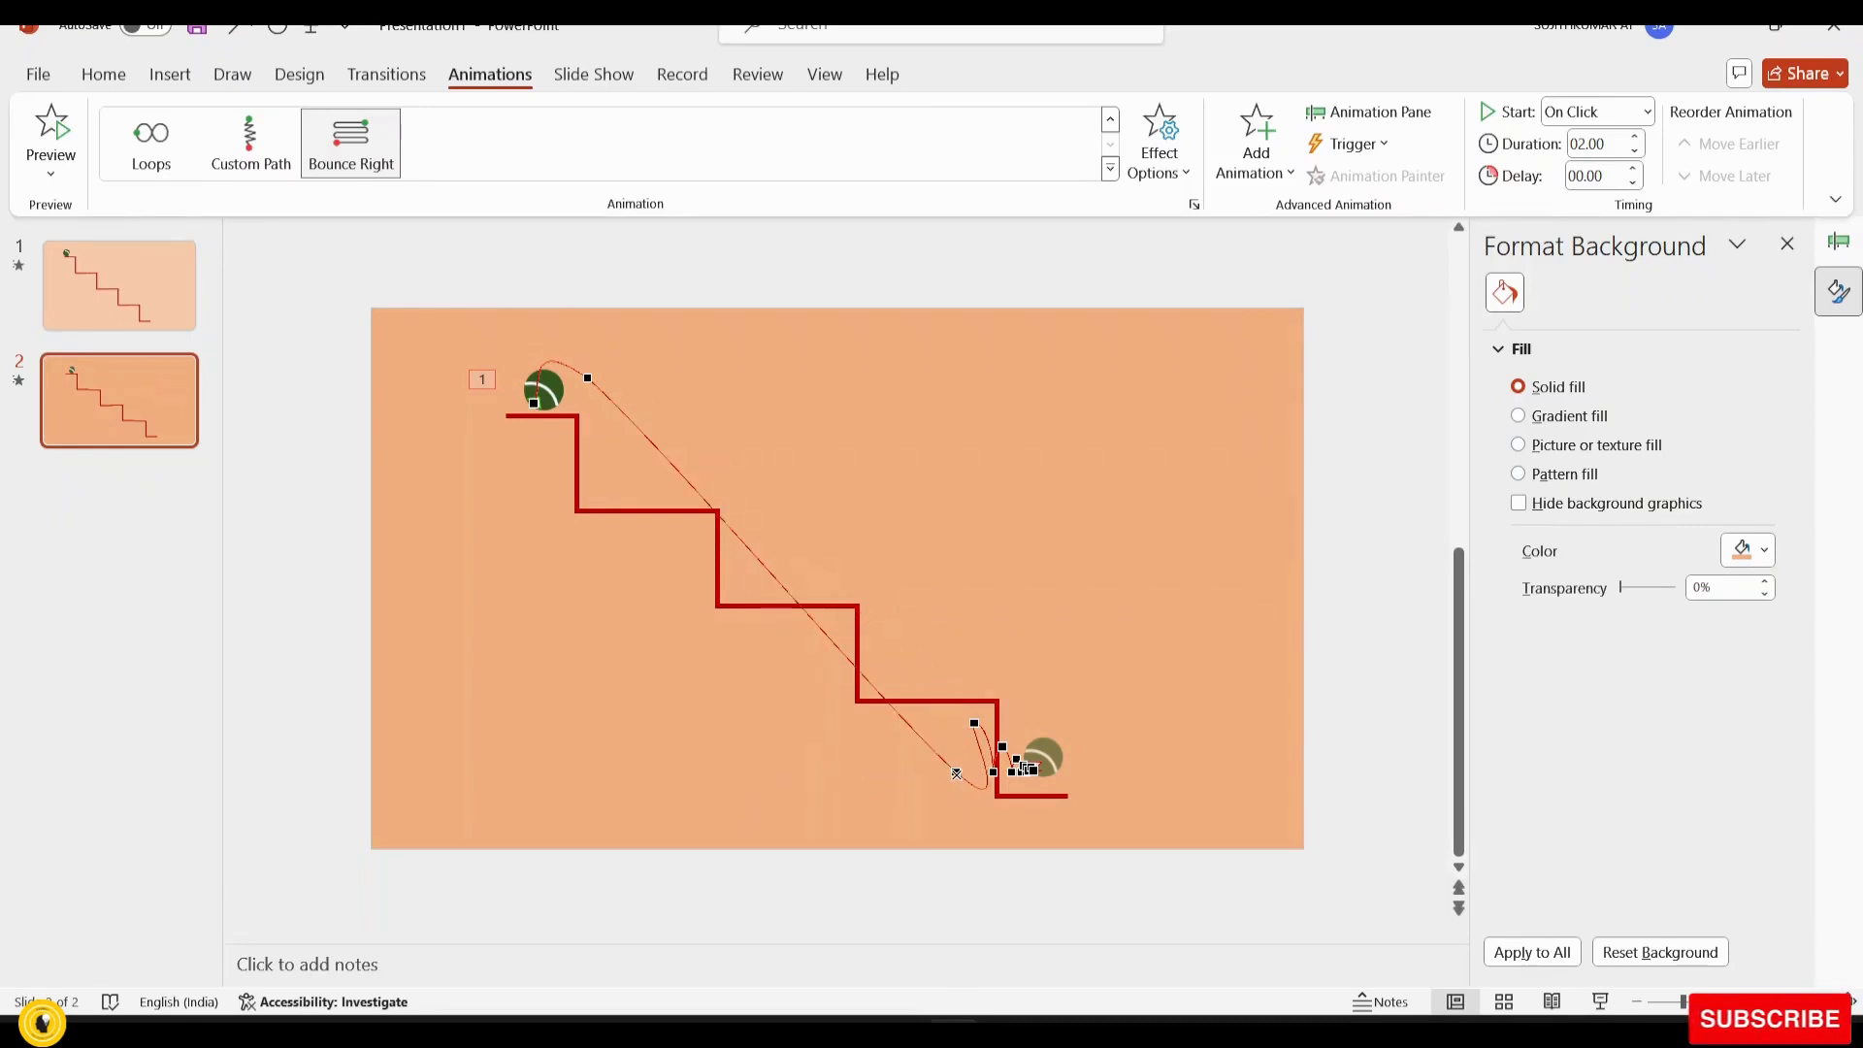
left_click(955, 771, "ctrl")
left_click(975, 723, "ctrl")
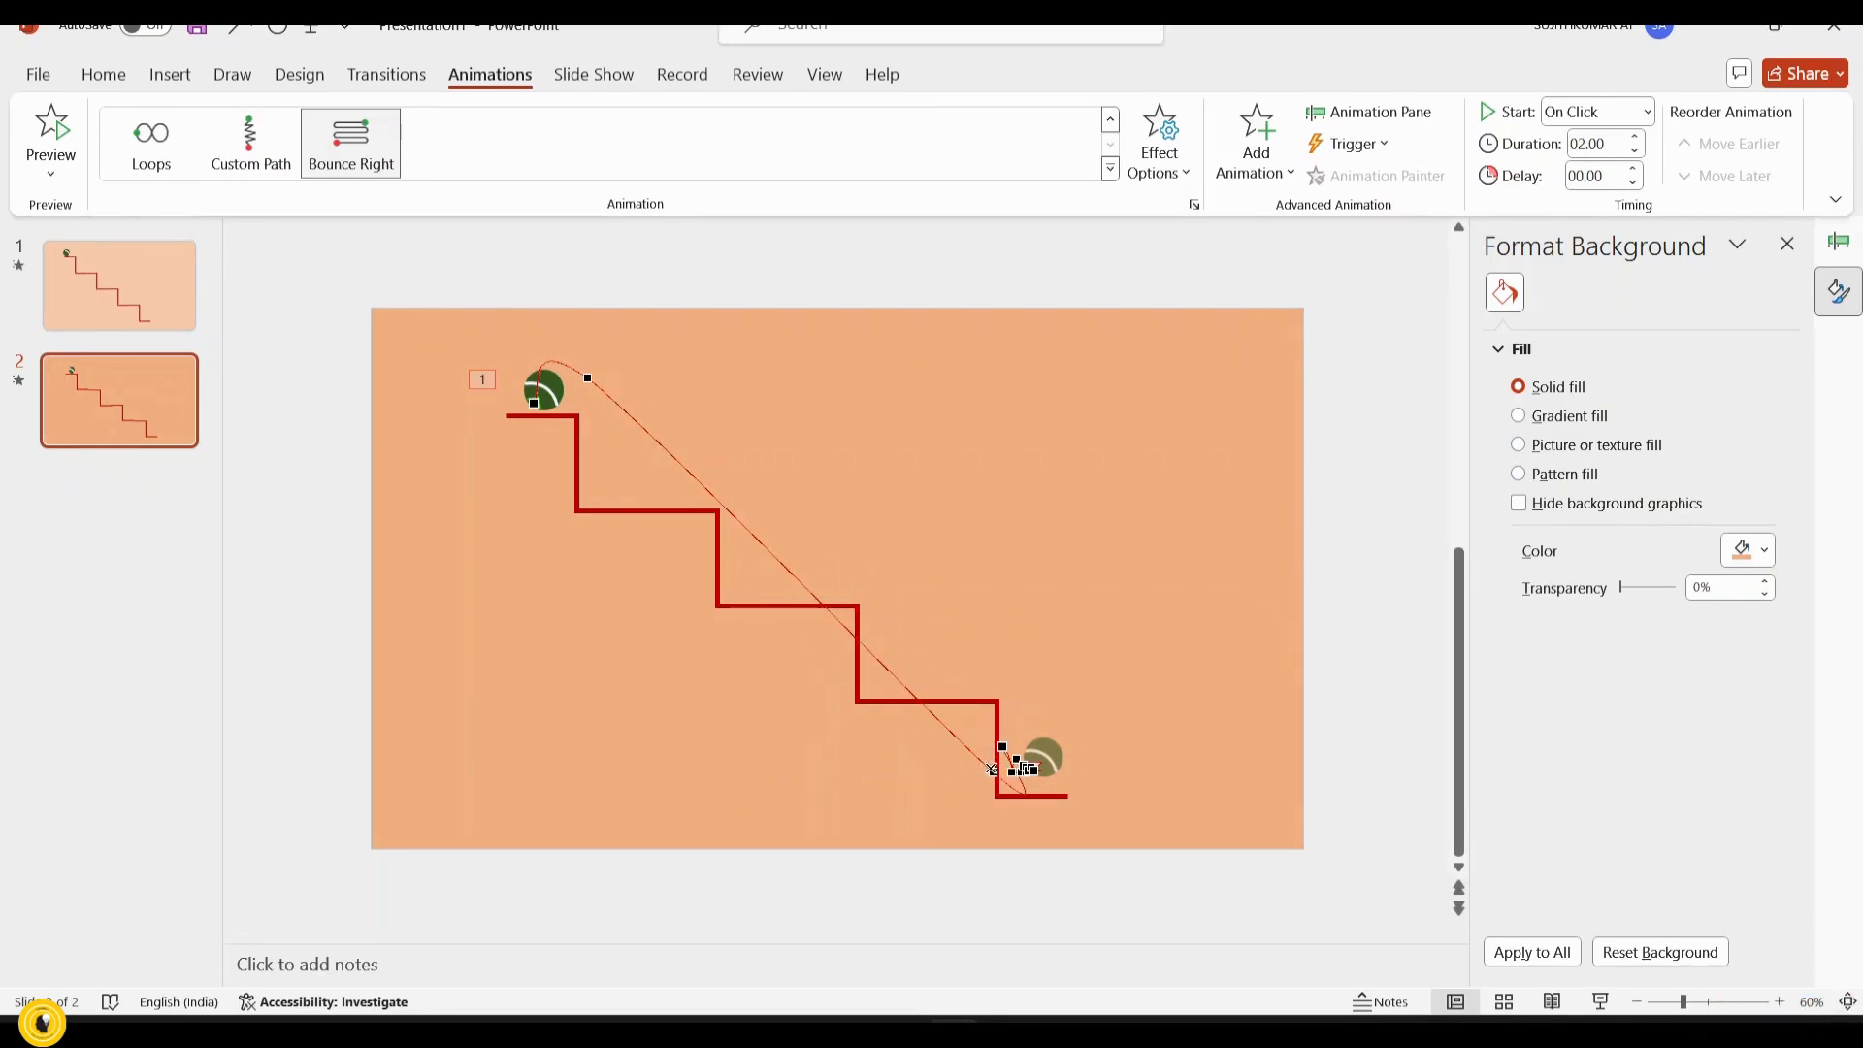
left_click(1003, 748, "ctrl")
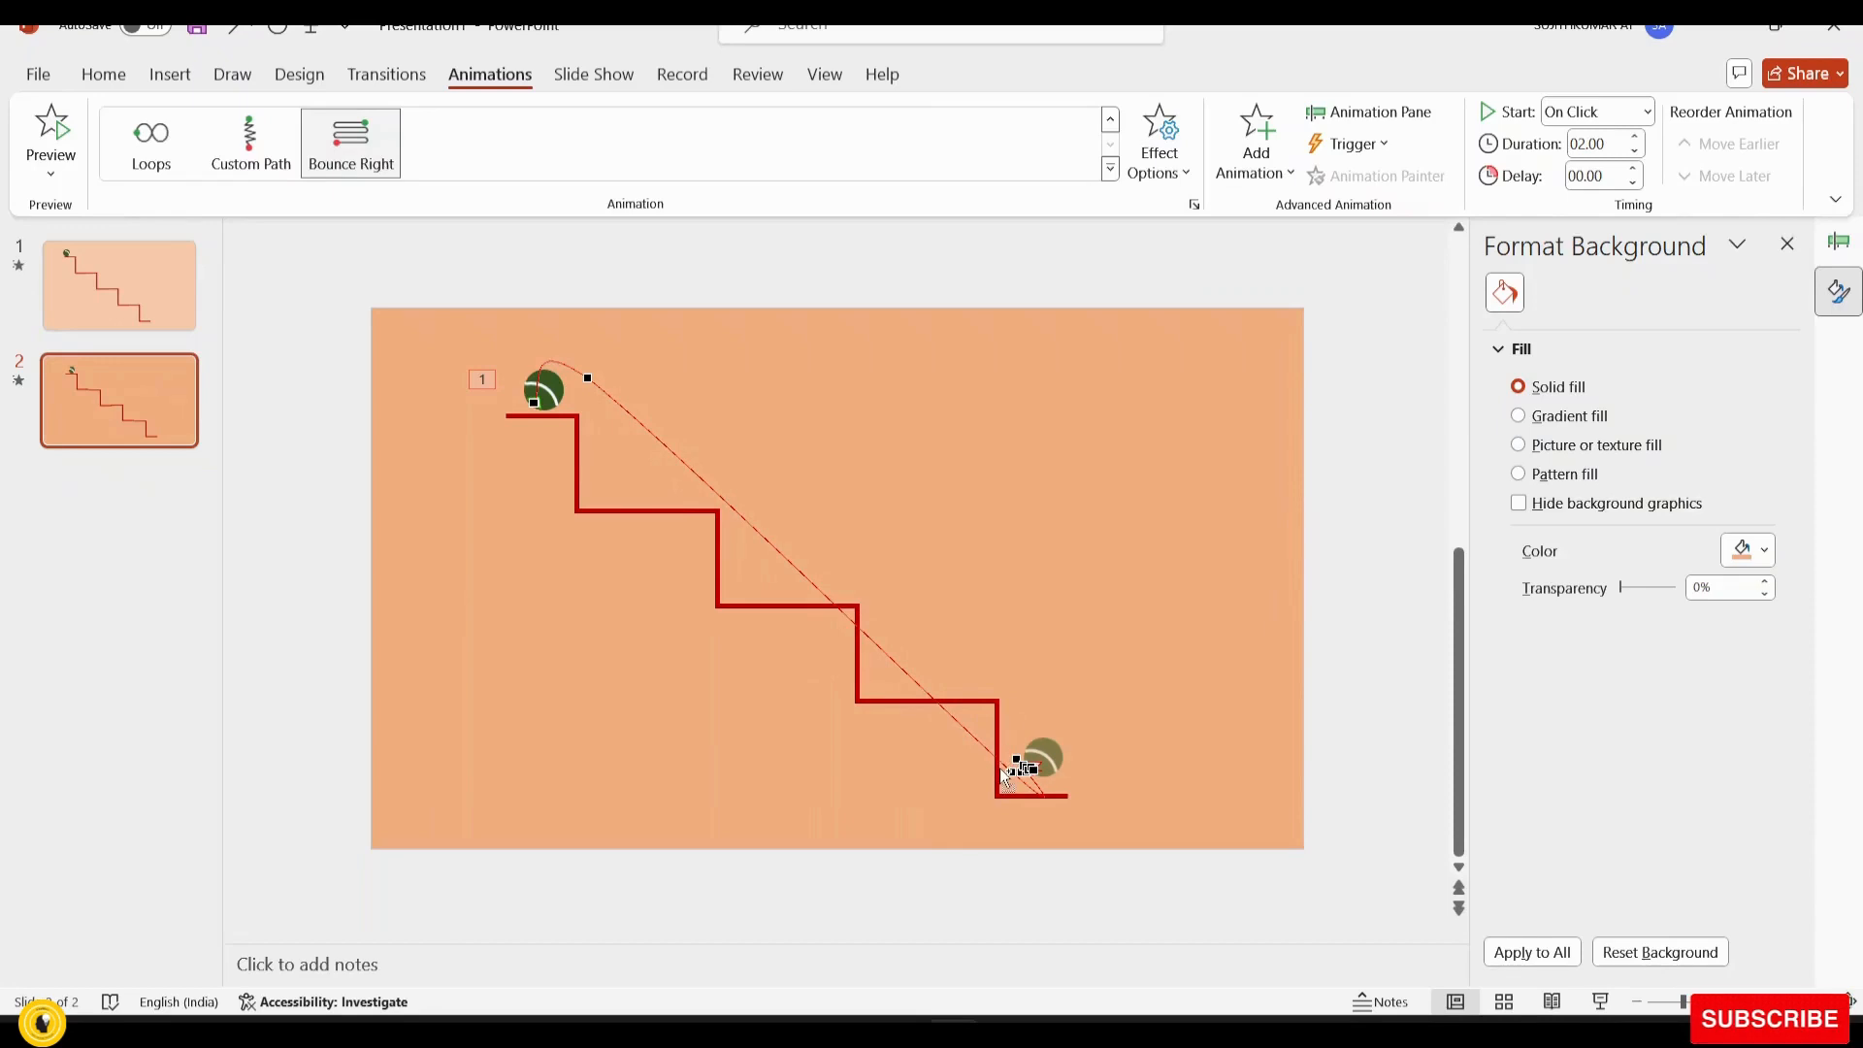
left_click(1010, 769, "ctrl")
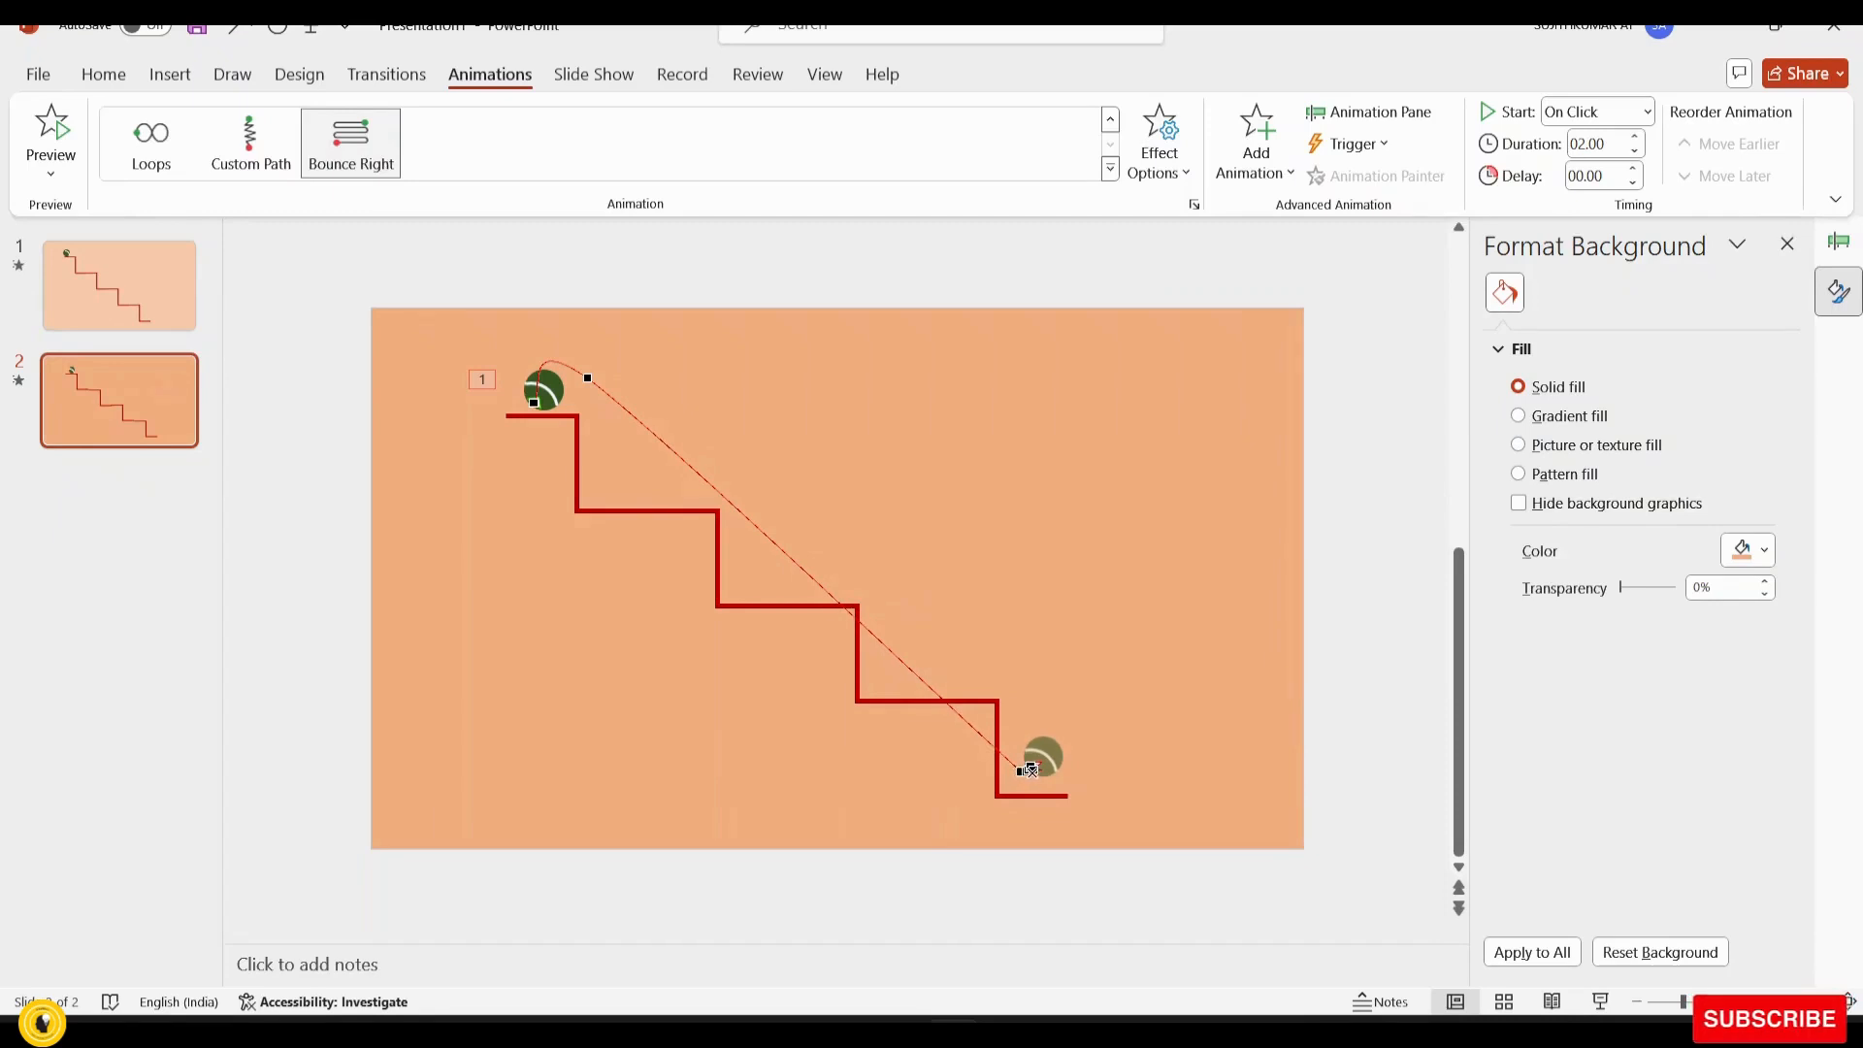
left_click_drag(1028, 771, 1043, 785)
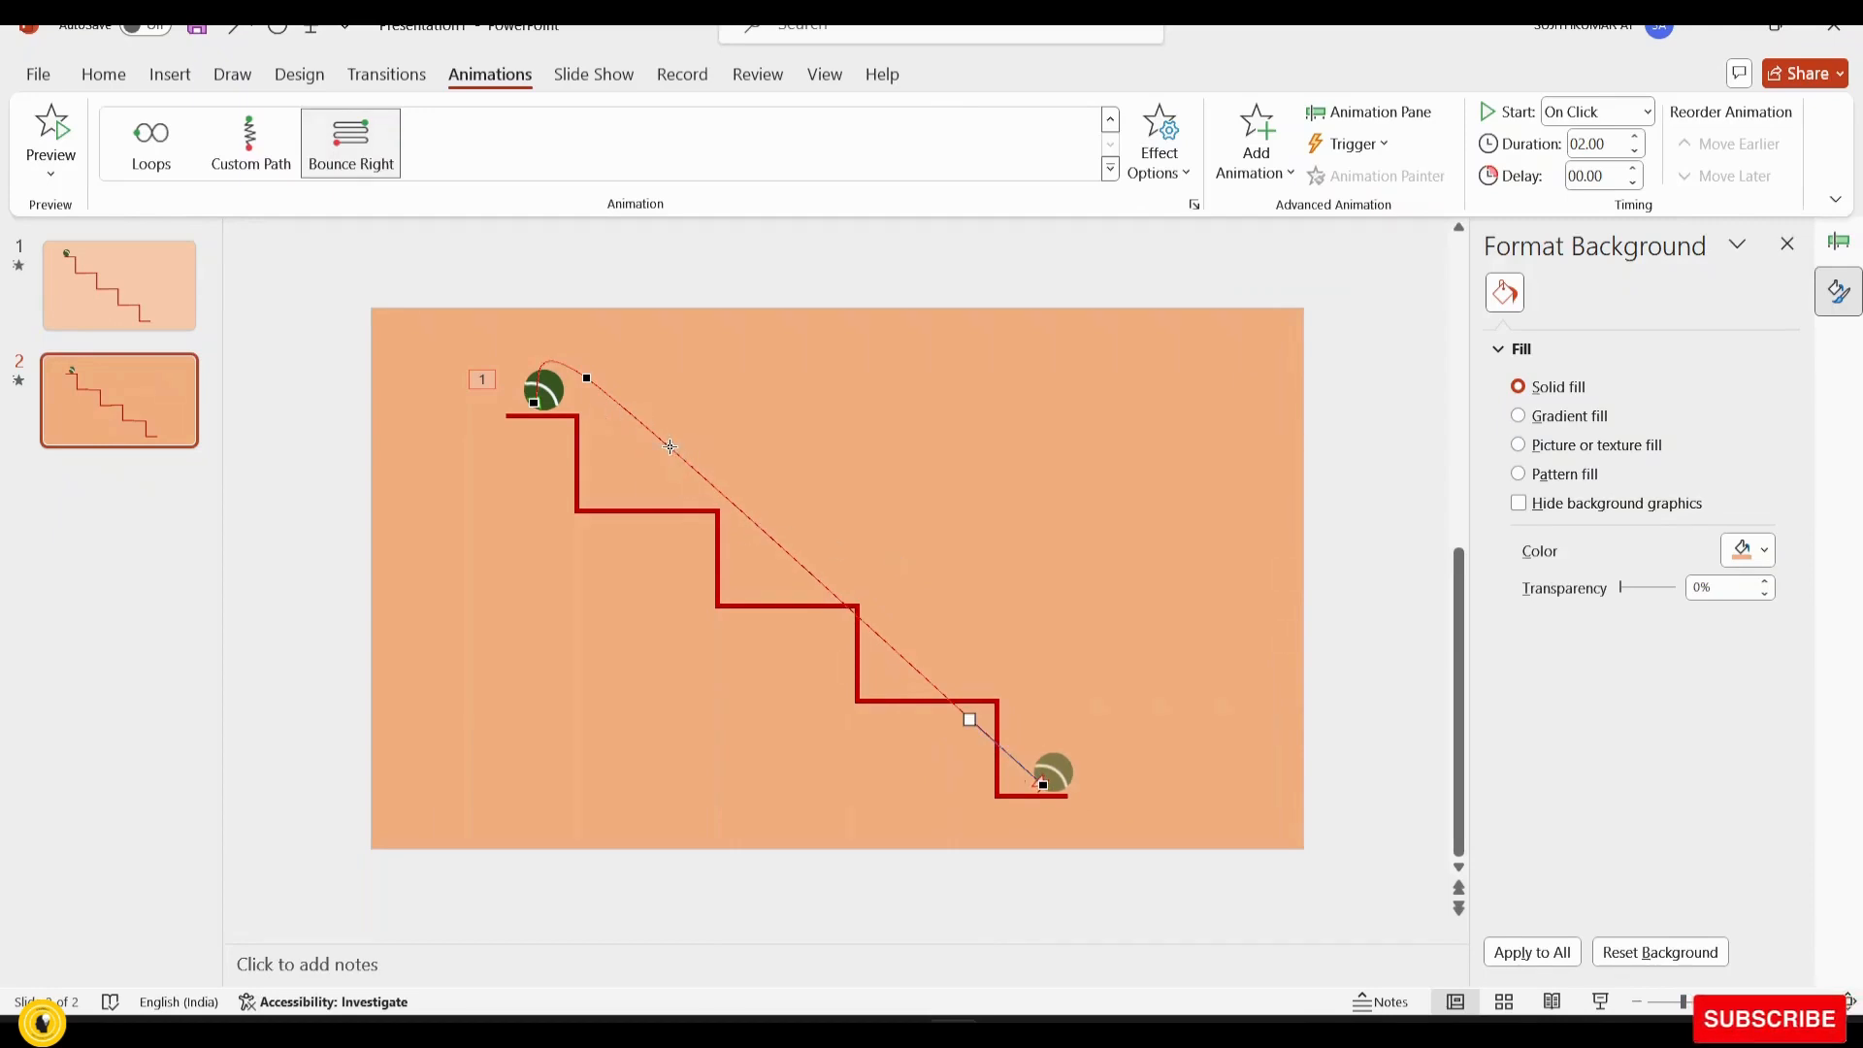
left_click(708, 570)
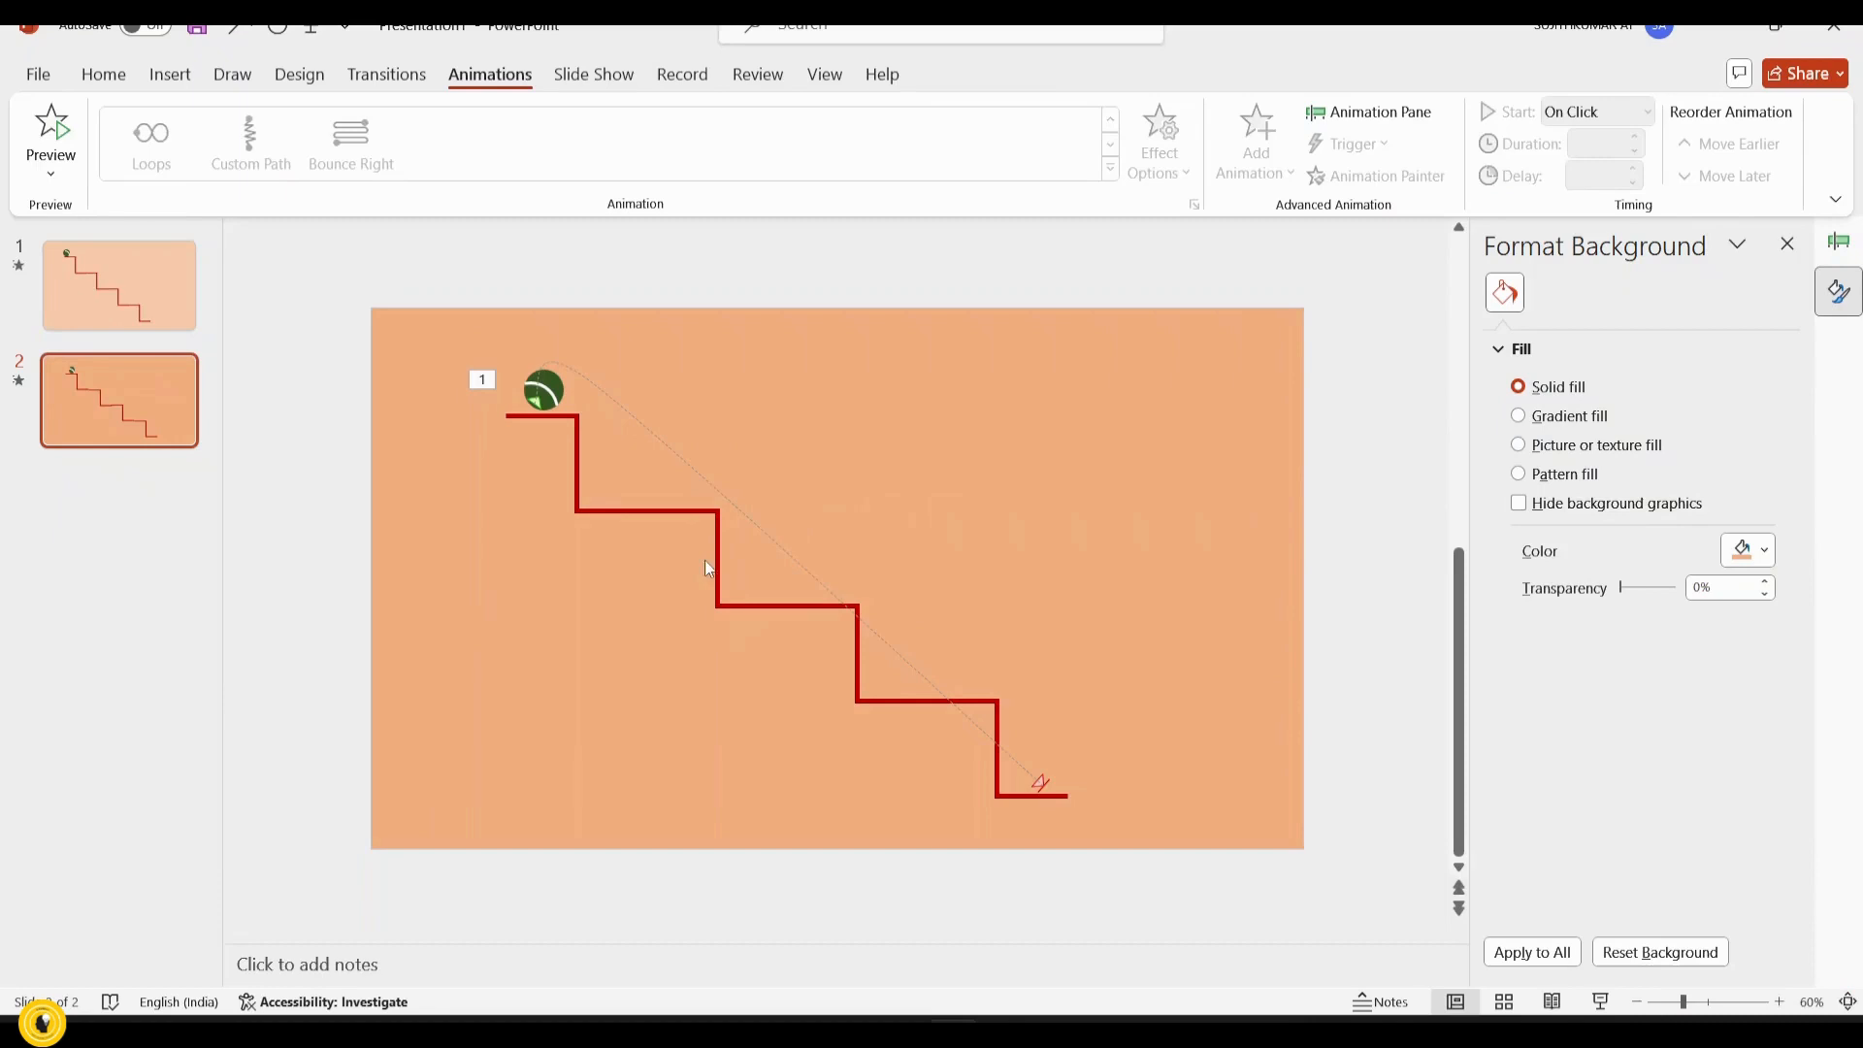
Edit the motion path's points again, adding one landing point on each of the second, third and fourth stairs
left_click(768, 538)
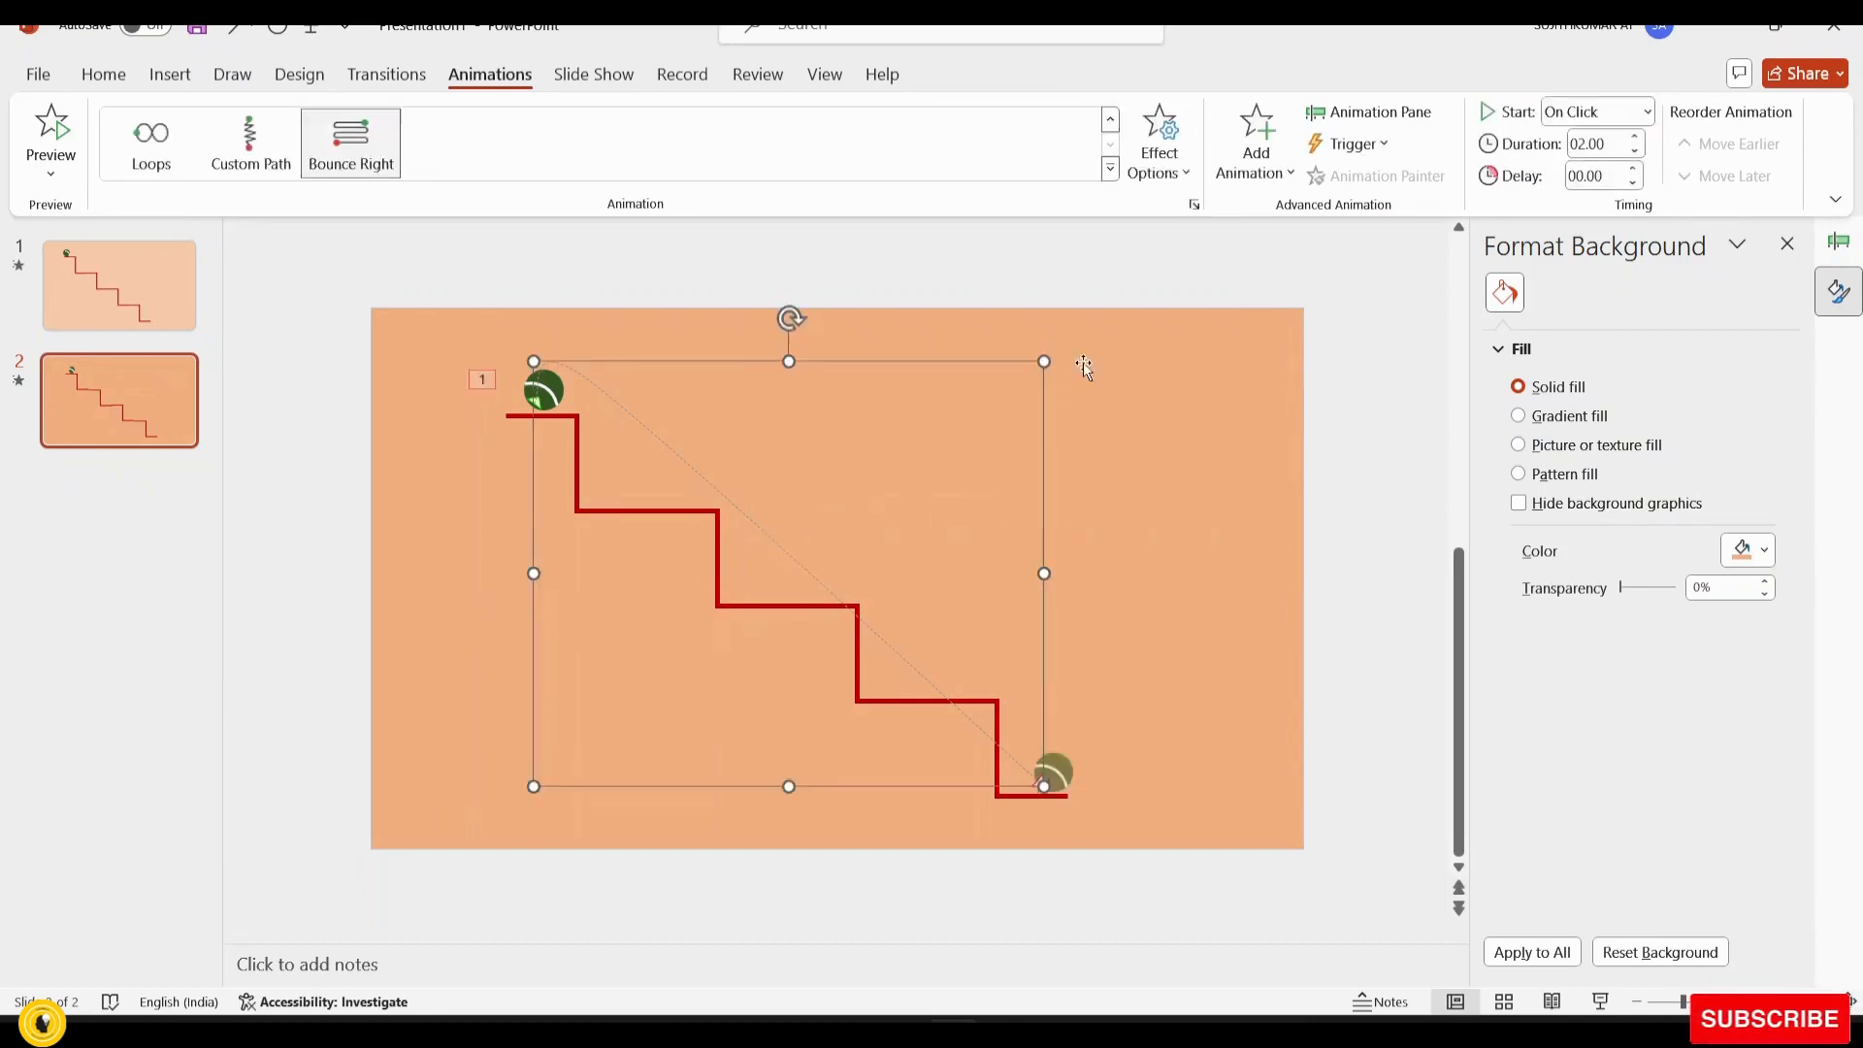
left_click(1184, 181)
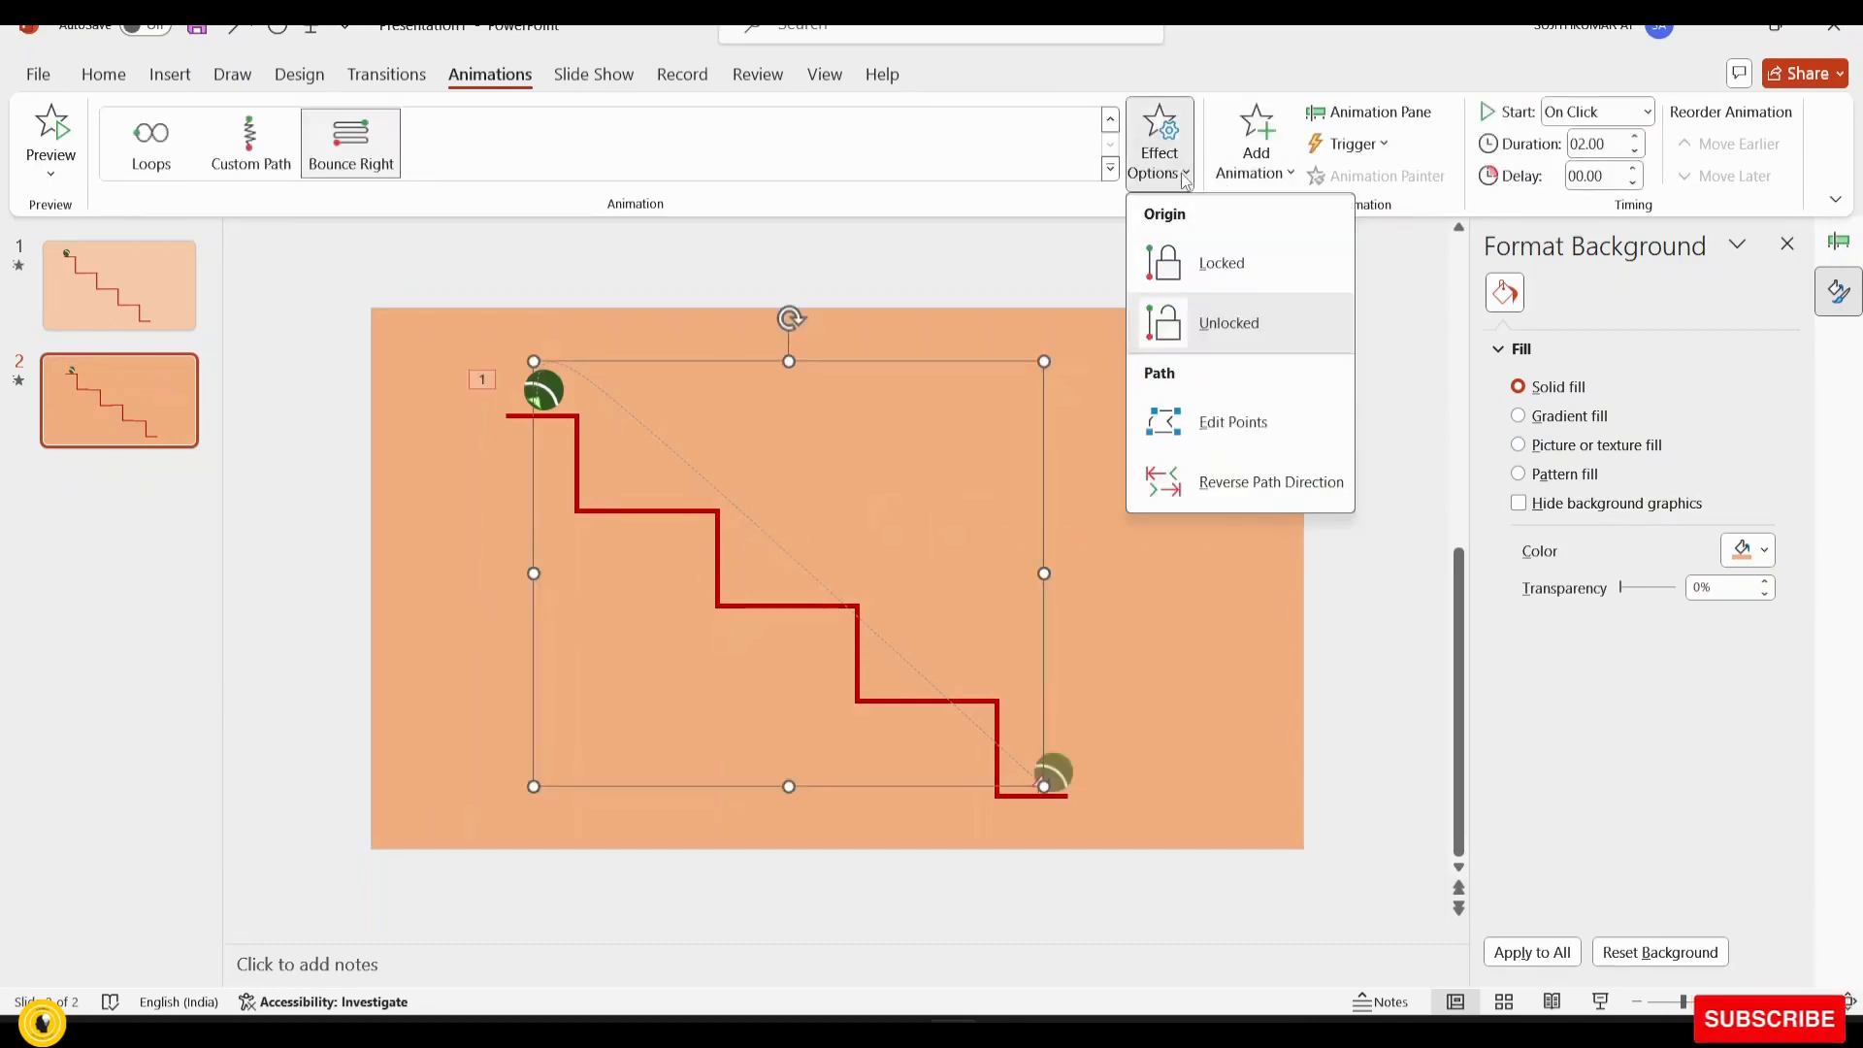
left_click(1219, 424)
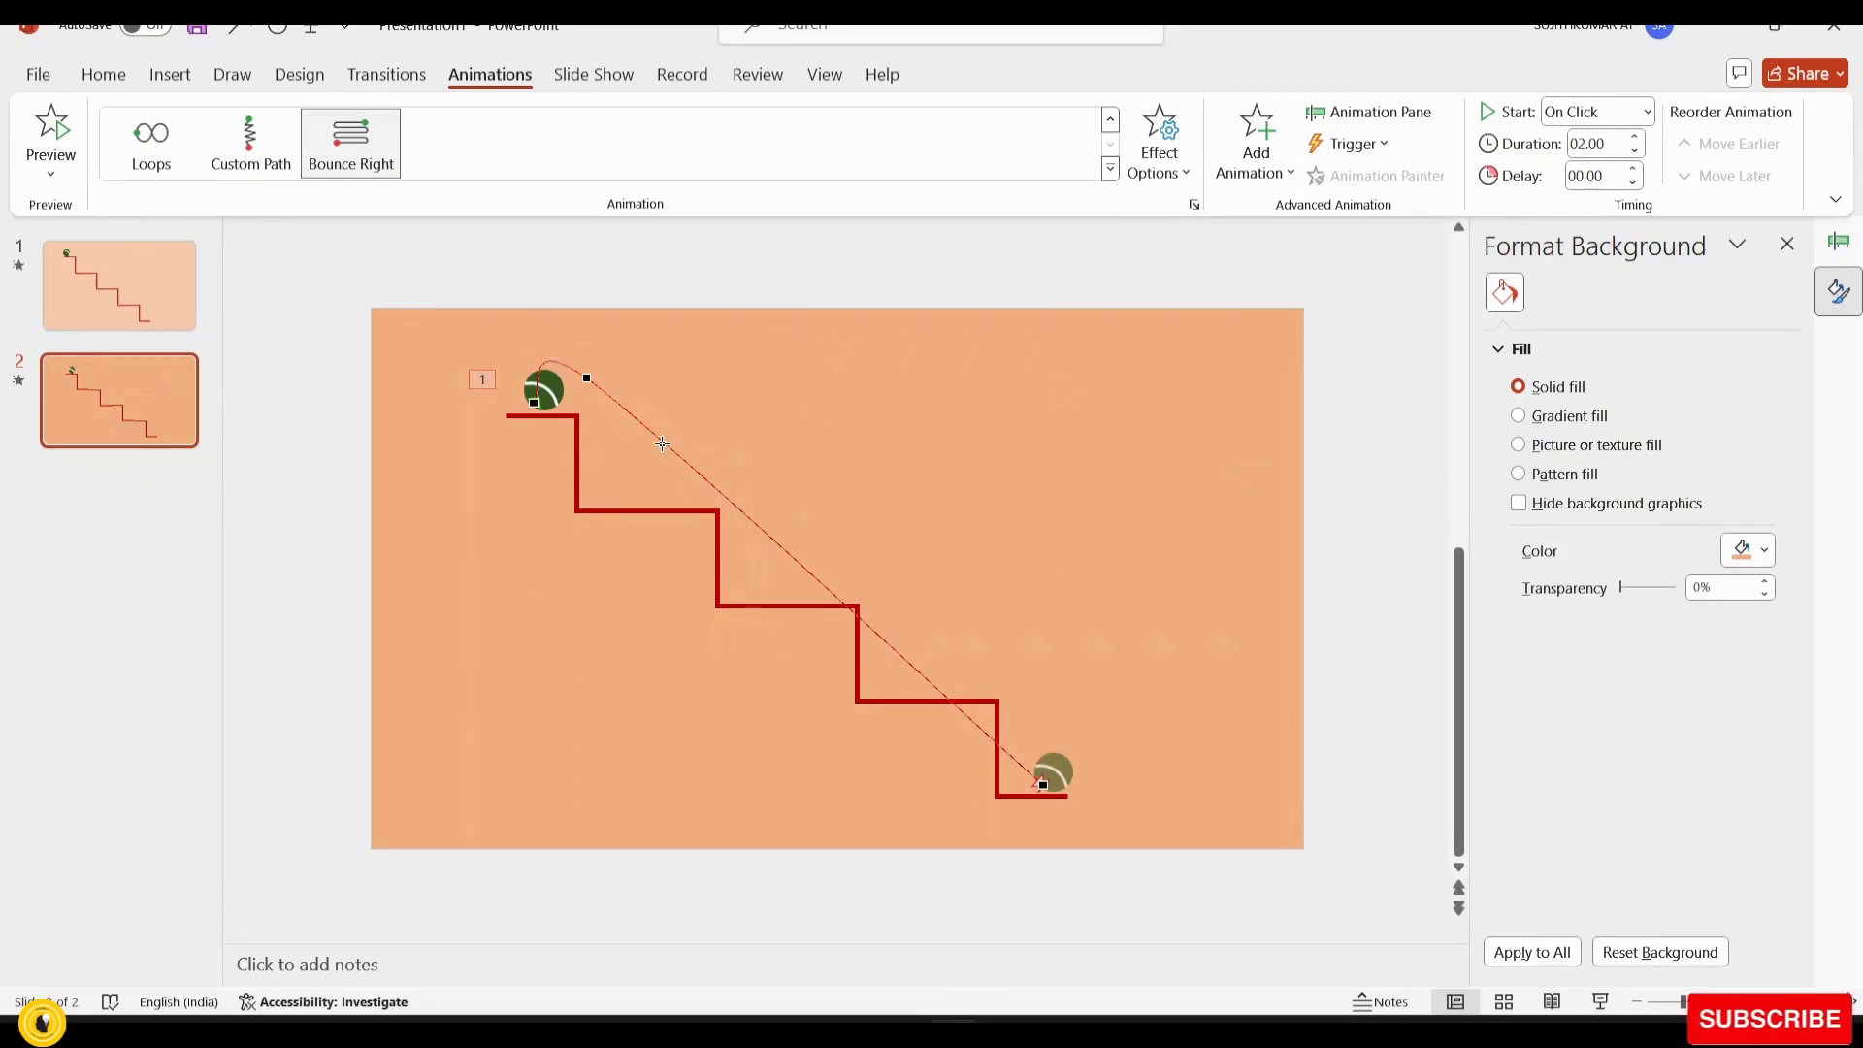
left_click_drag(663, 443, 660, 507)
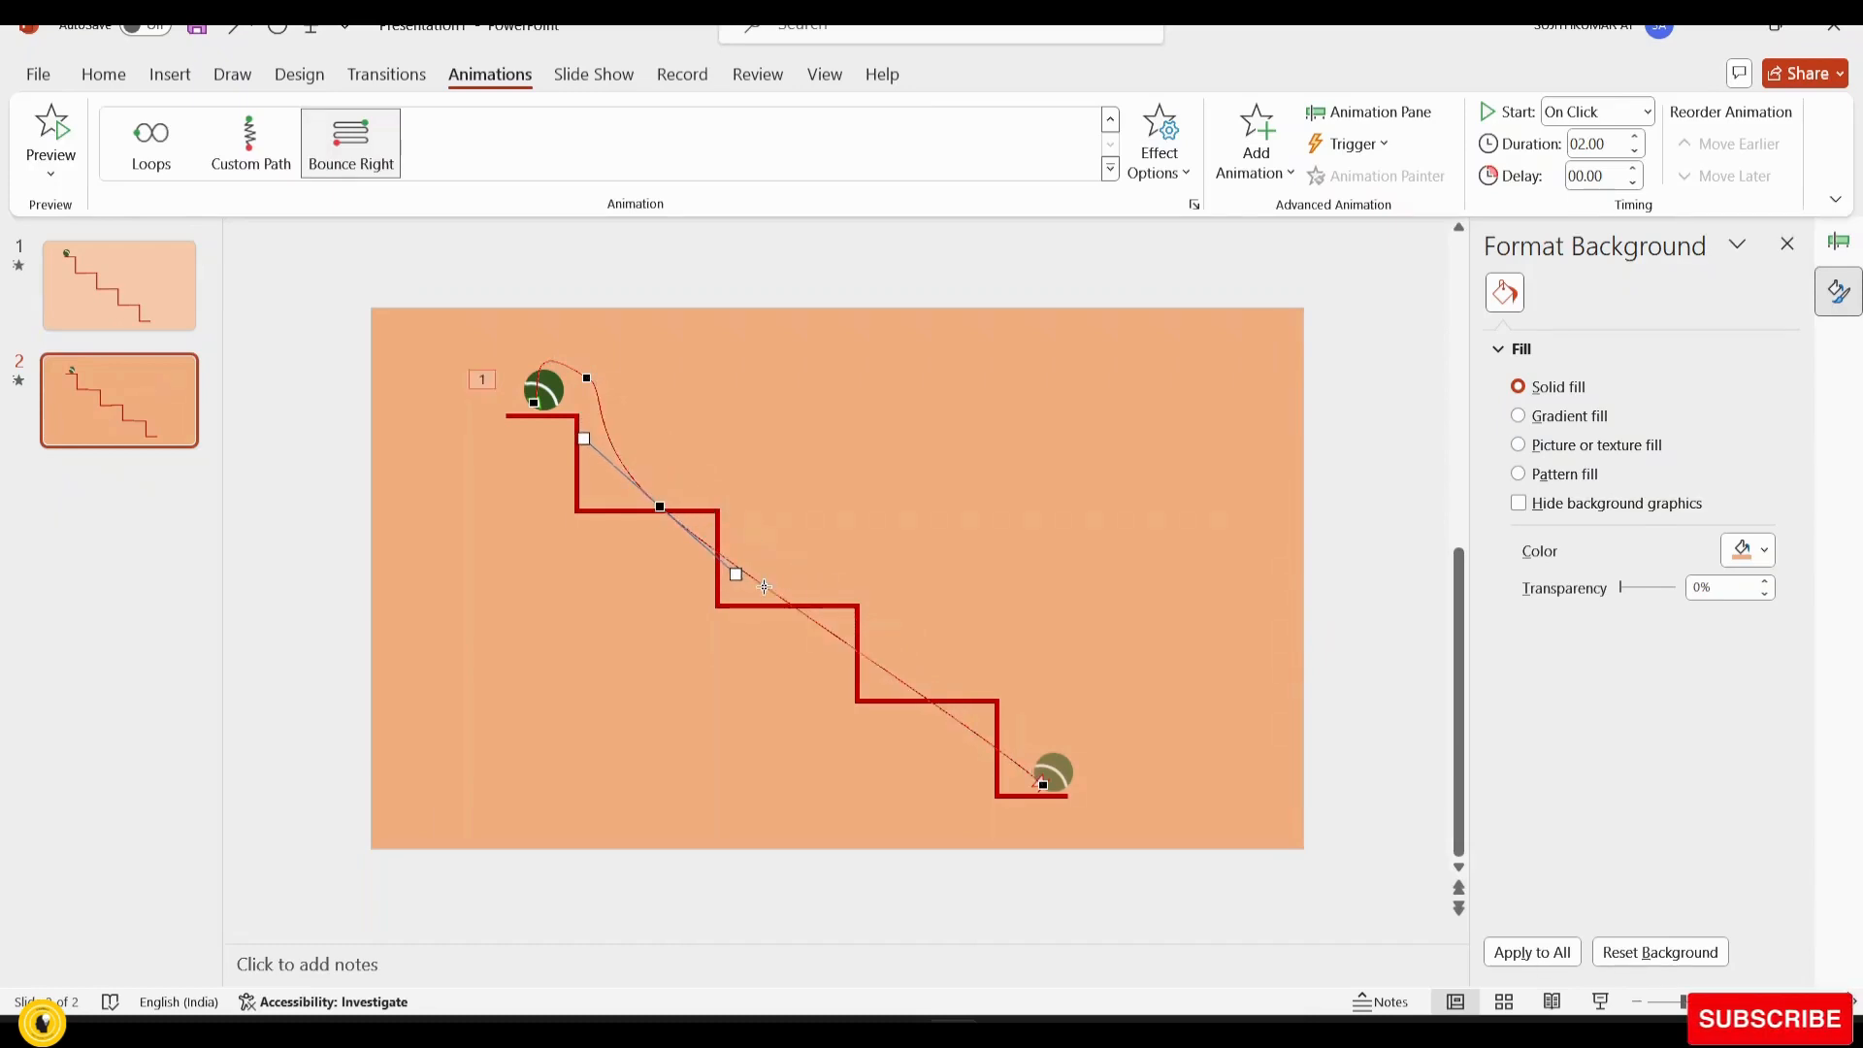
left_click_drag(790, 601, 790, 601)
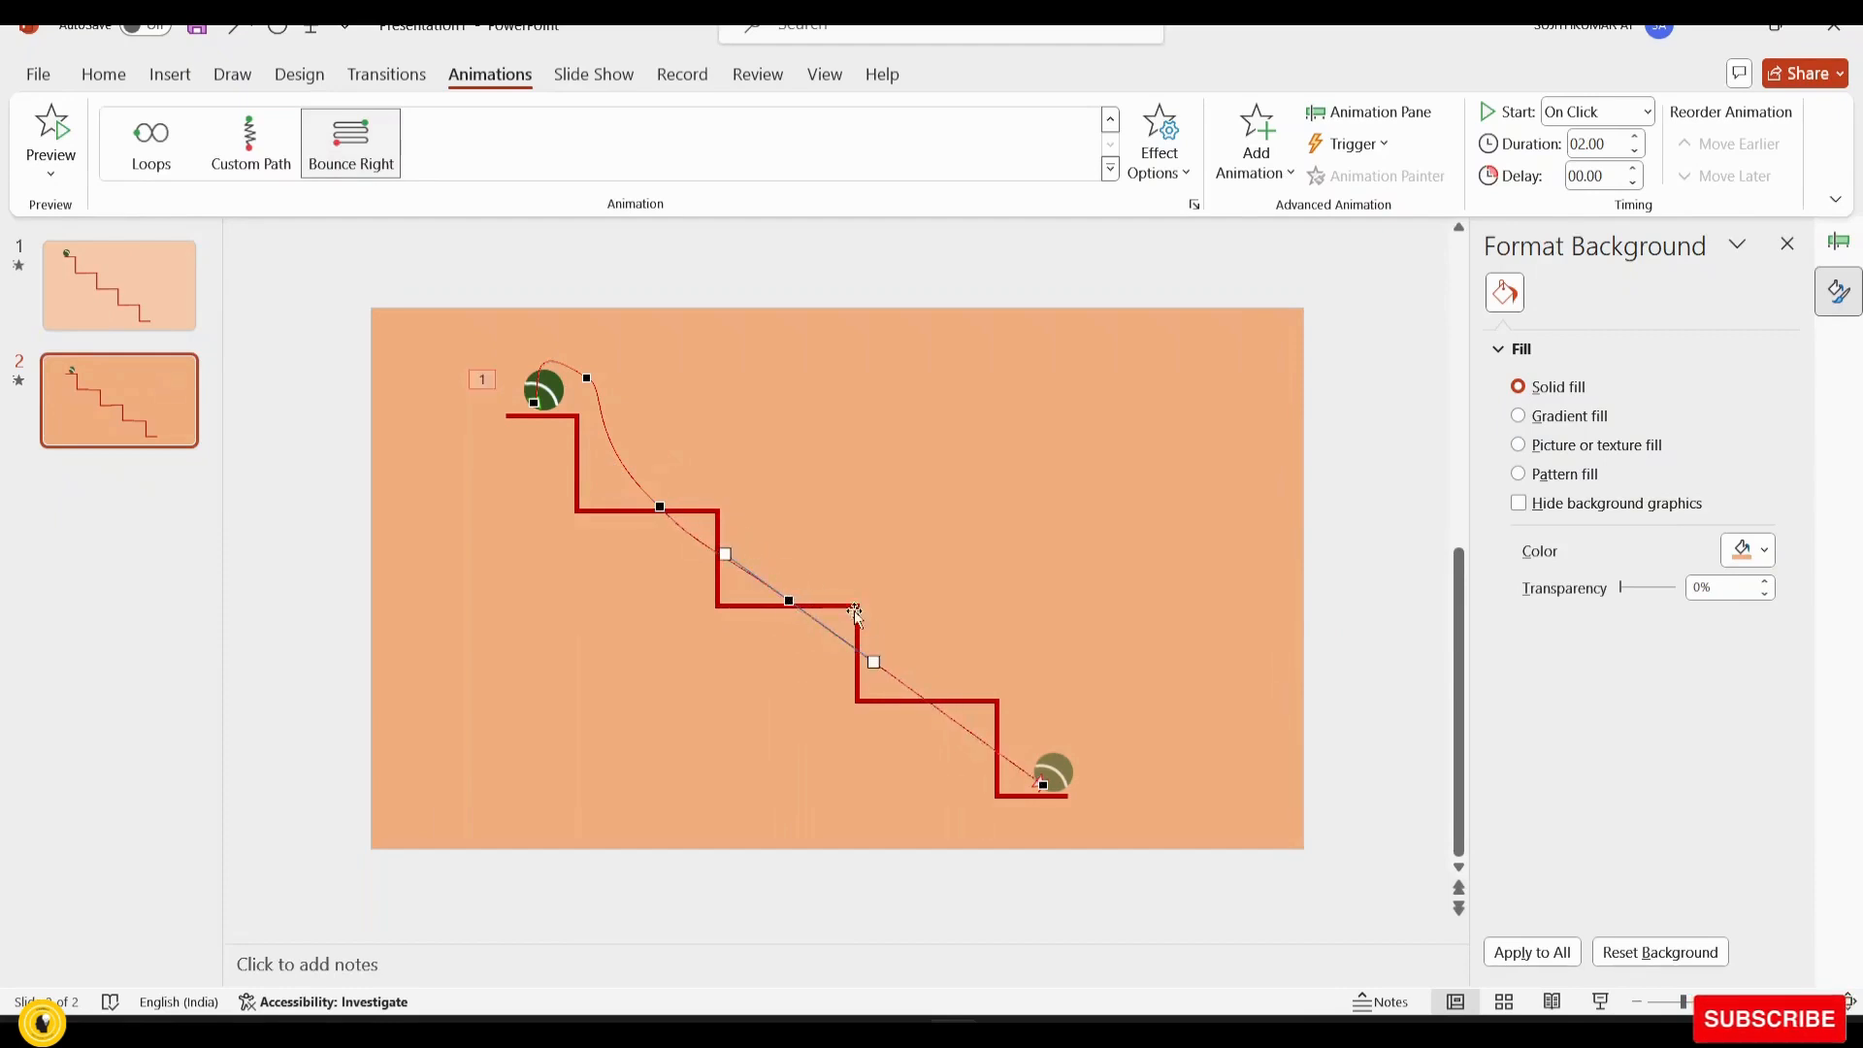
left_click(929, 693)
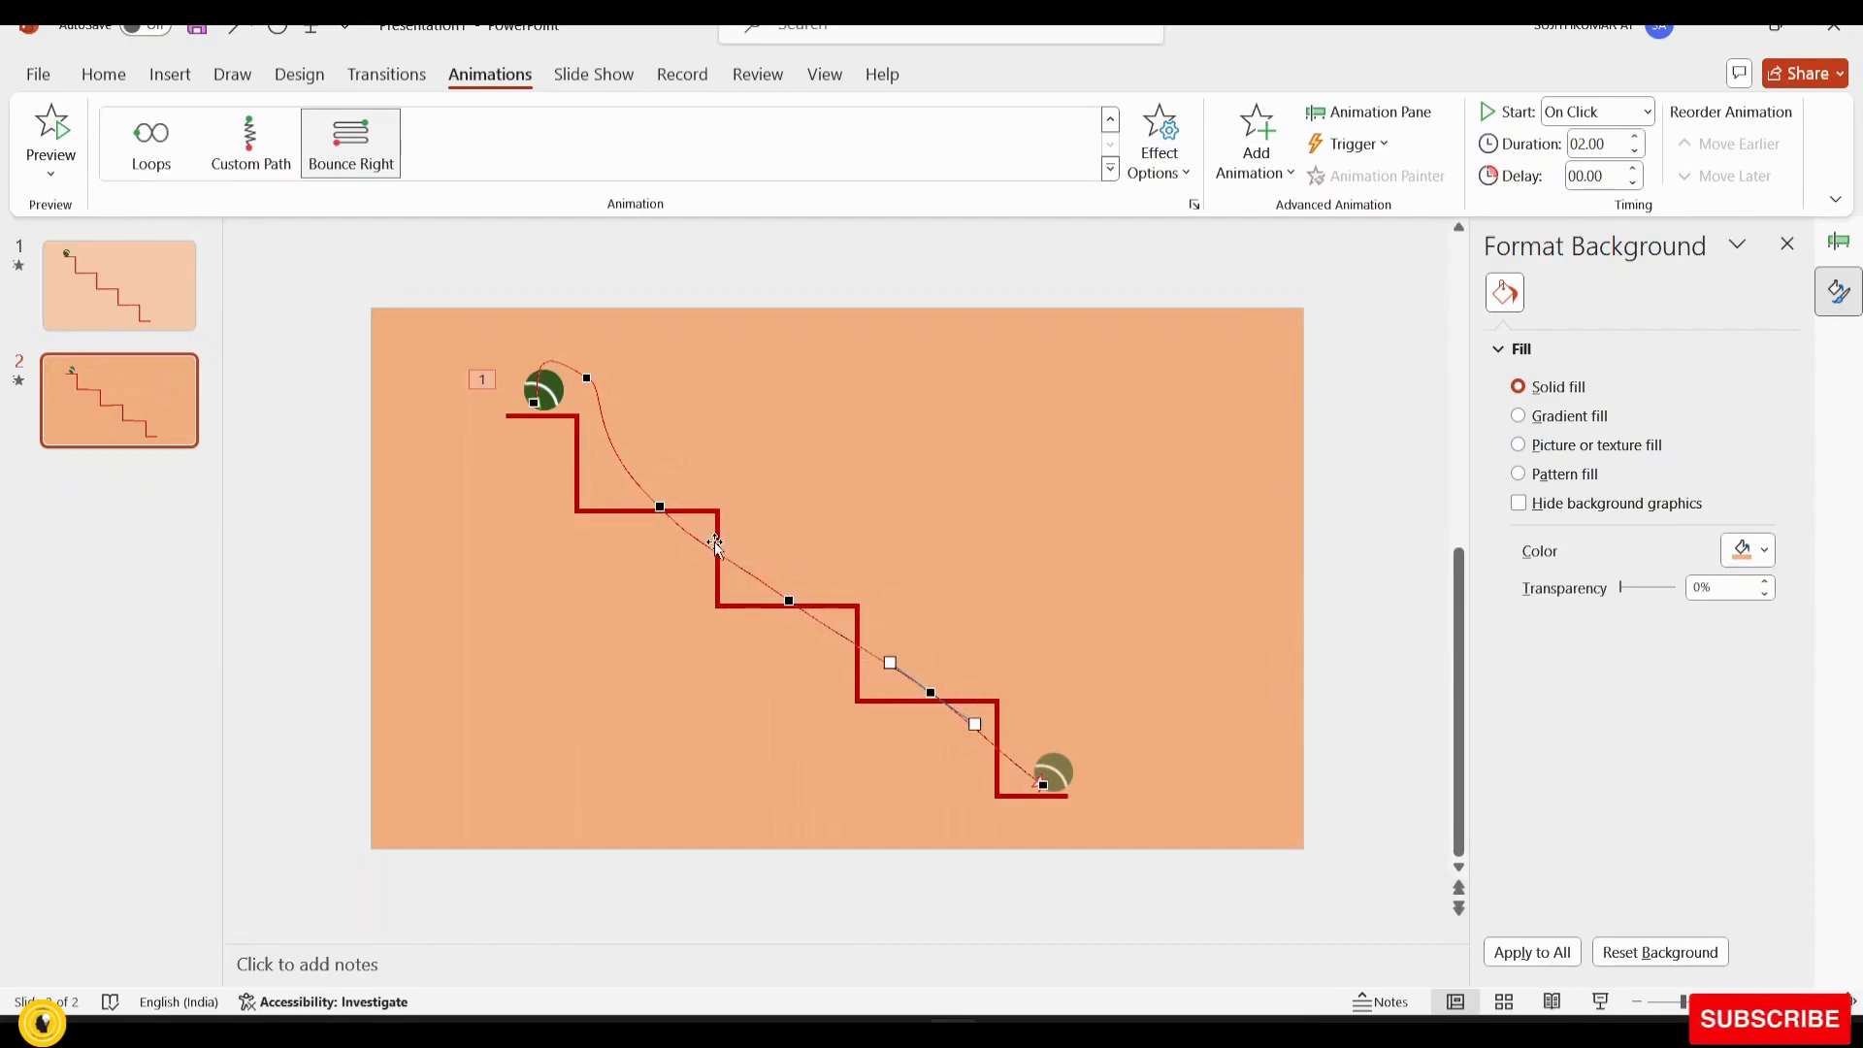
Add a raised bounce point past the second stair's edge, then smooth the curve at the first peak and the second-stair landing
left_click_drag(716, 551, 757, 490)
mouse_move(587, 375)
left_mouse_down()
mouse_move(644, 403)
mouse_move(563, 367)
left_mouse_up()
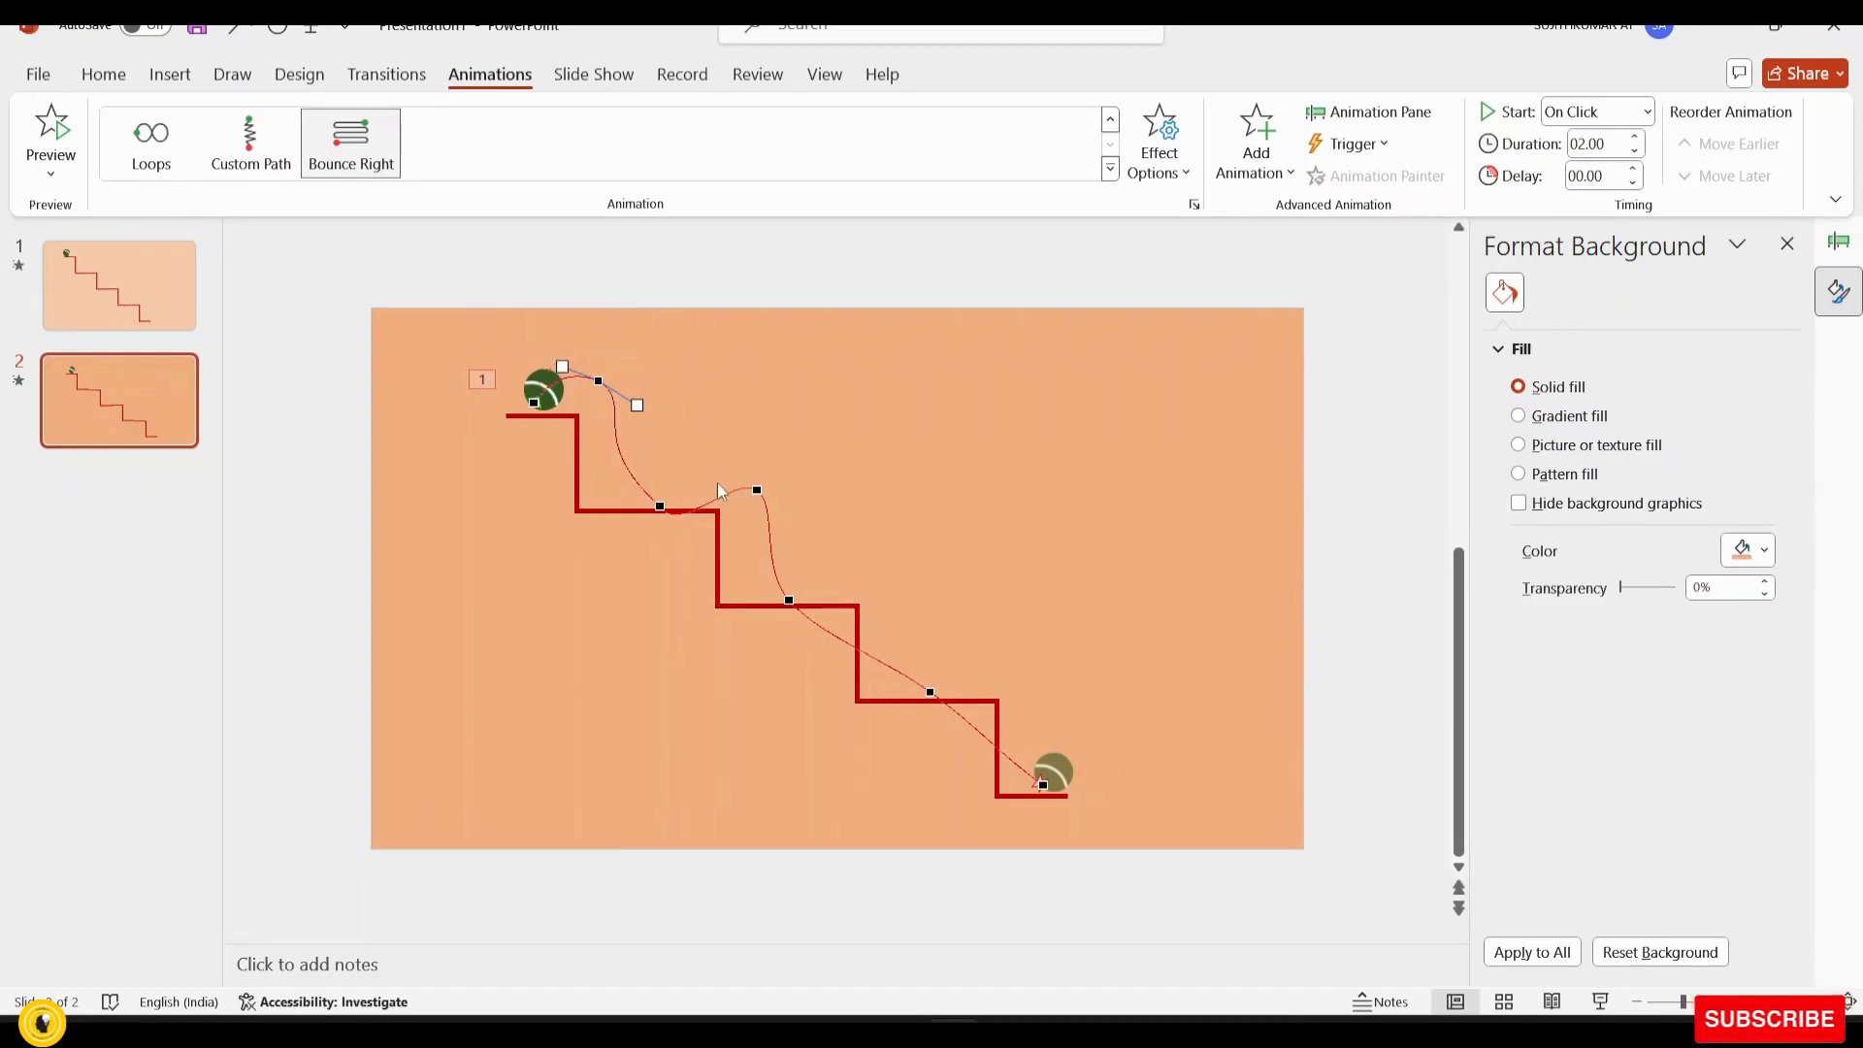
left_click(660, 506)
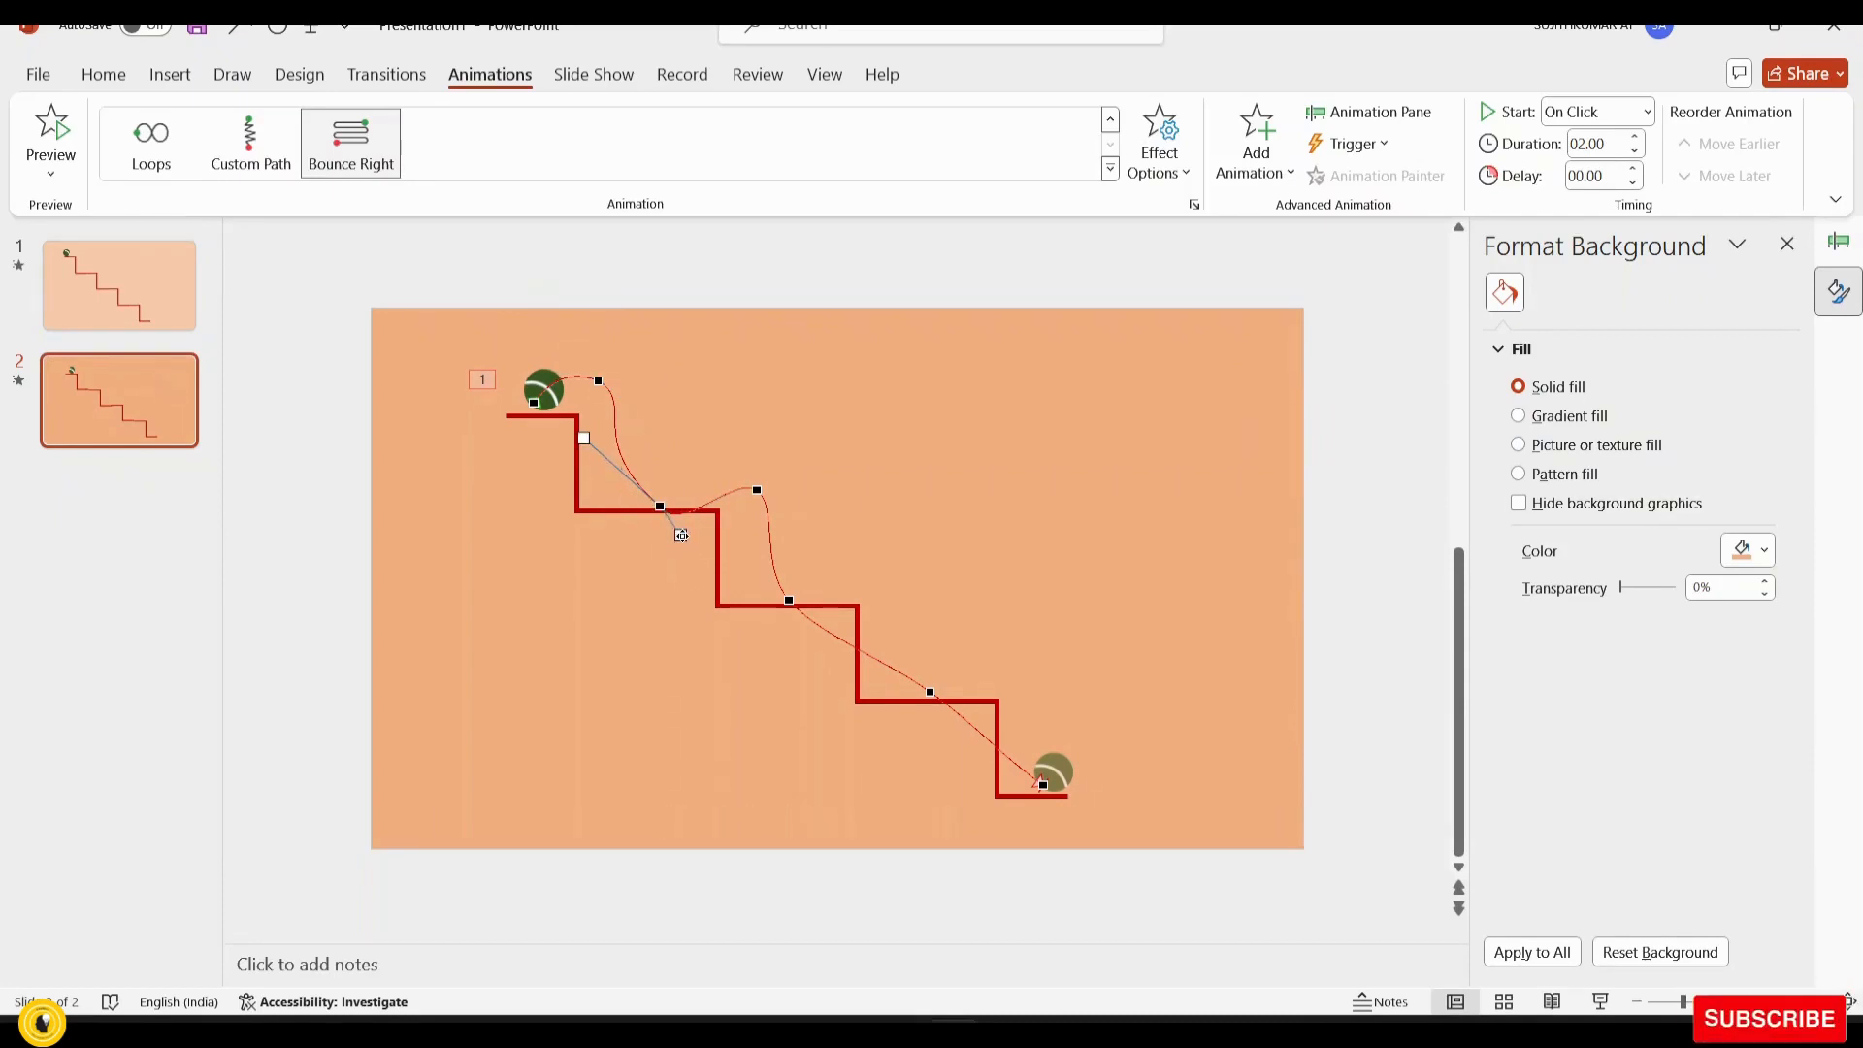
left_click_drag(681, 535, 707, 519)
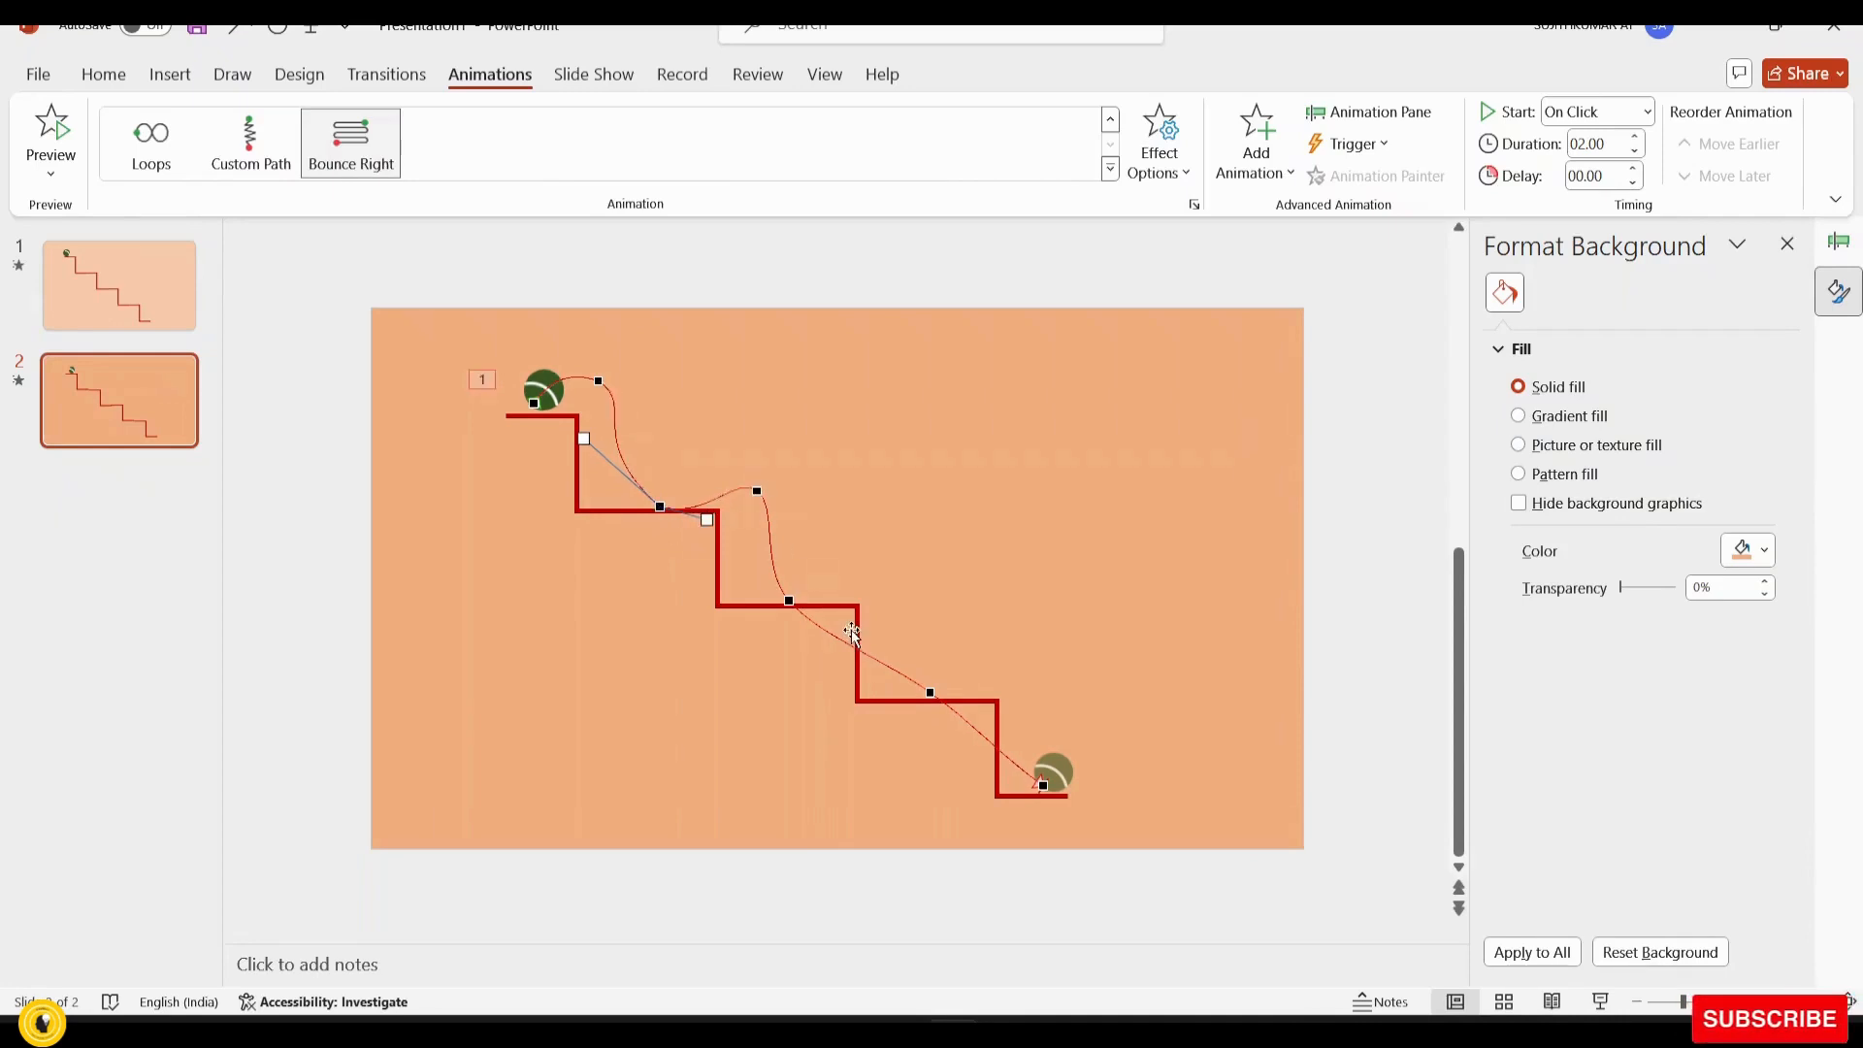
Add raised bounce points to the motion path just past the edges of the third and fourth stairs
left_click_drag(853, 645, 927, 595)
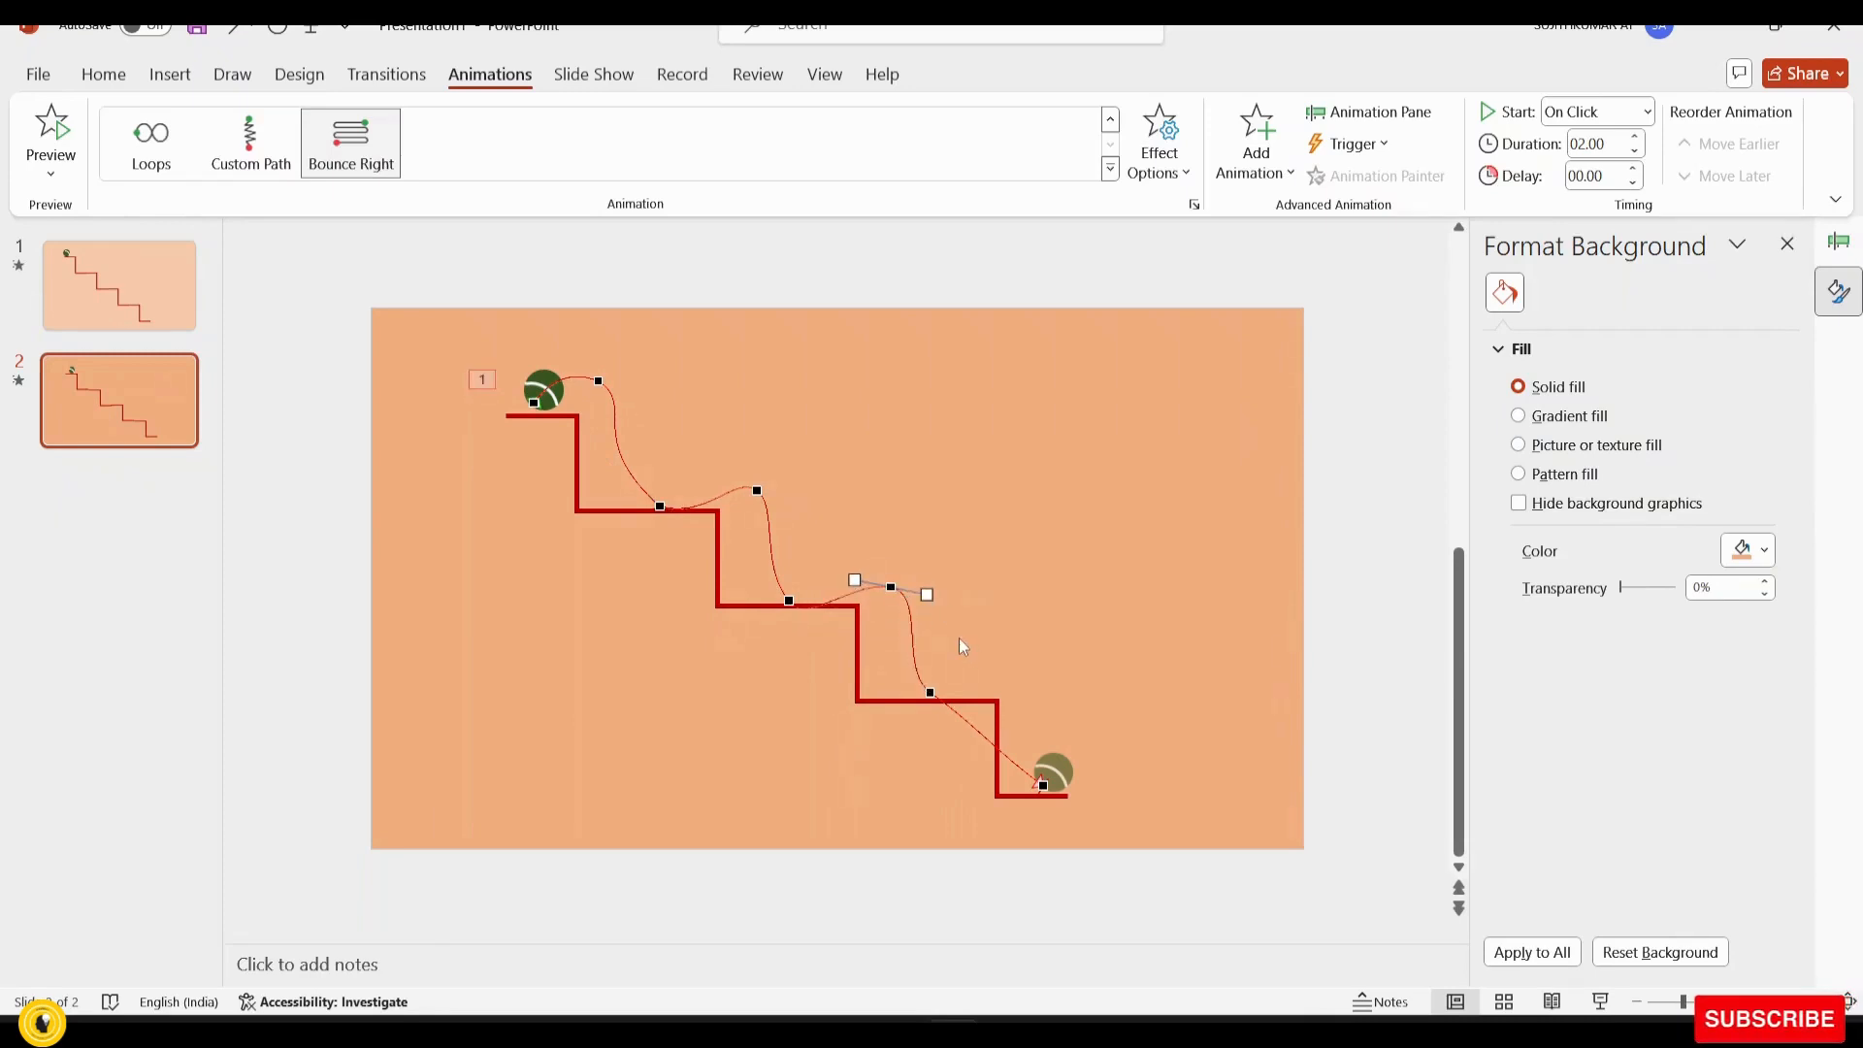
left_click(981, 737)
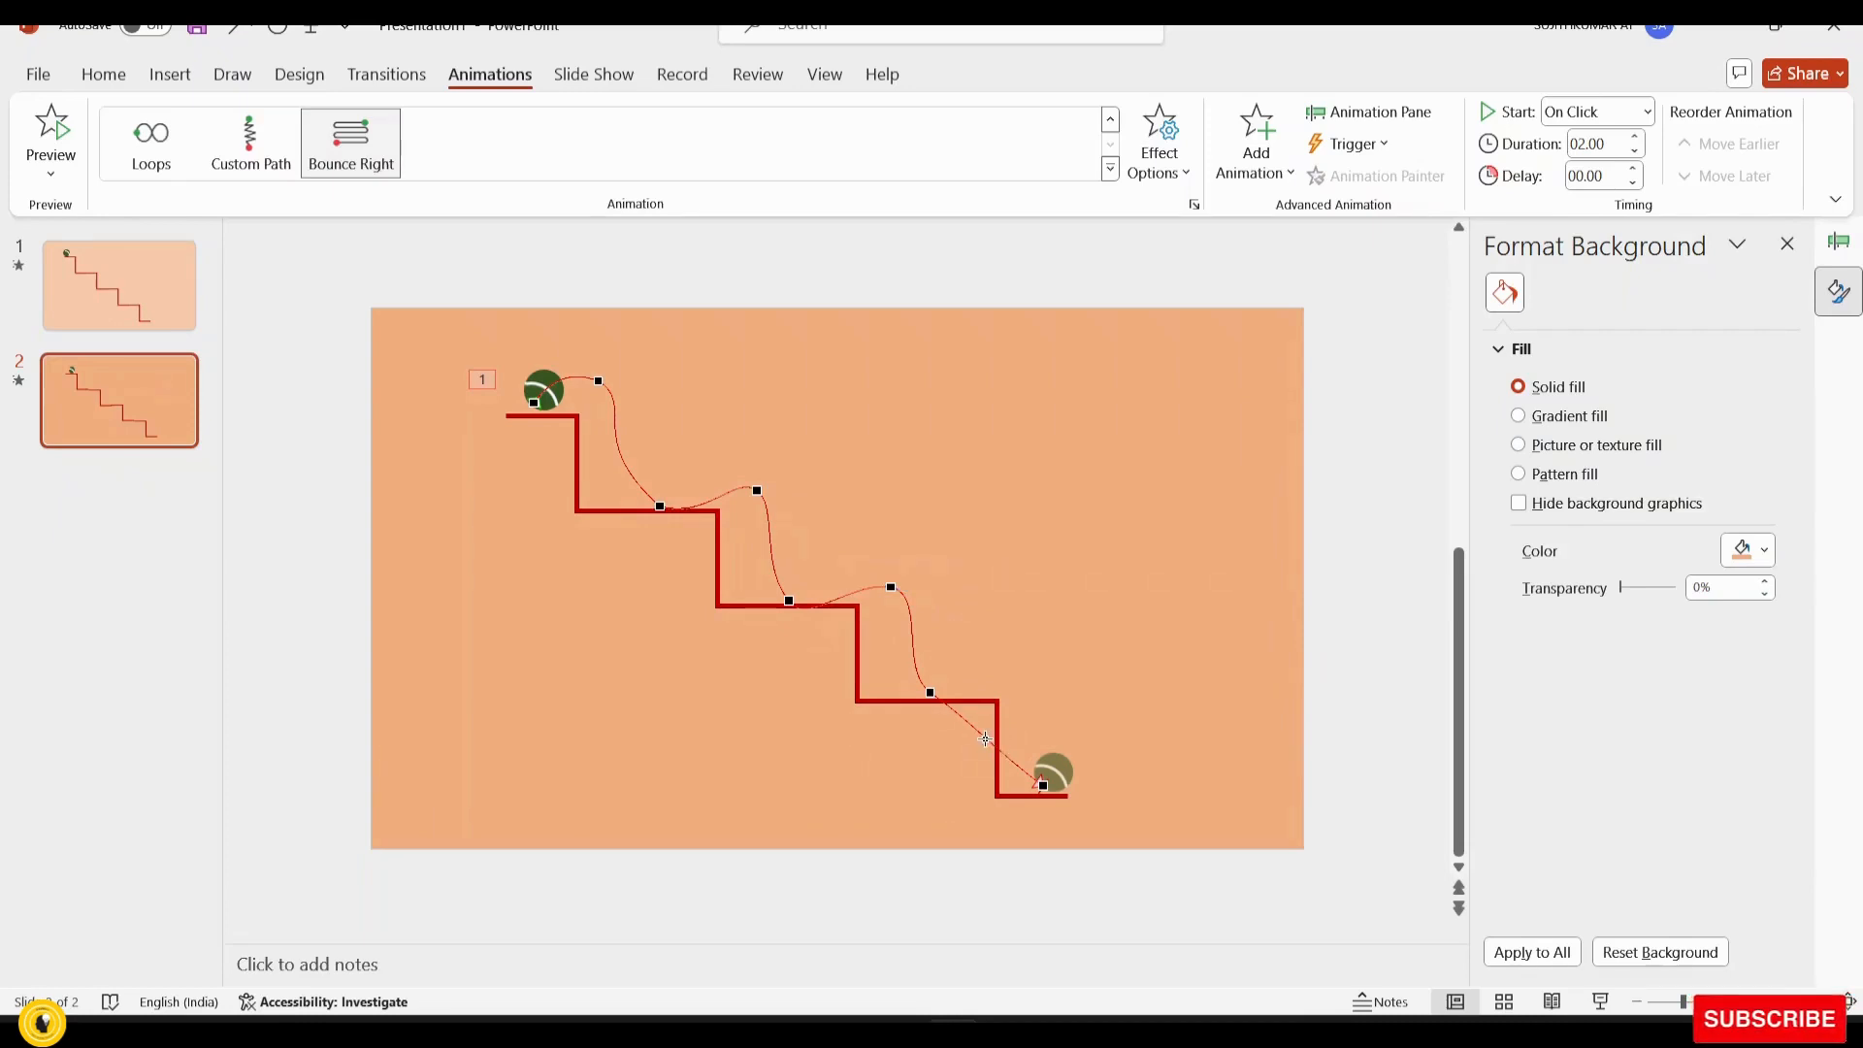
left_click_drag(985, 739, 1016, 688)
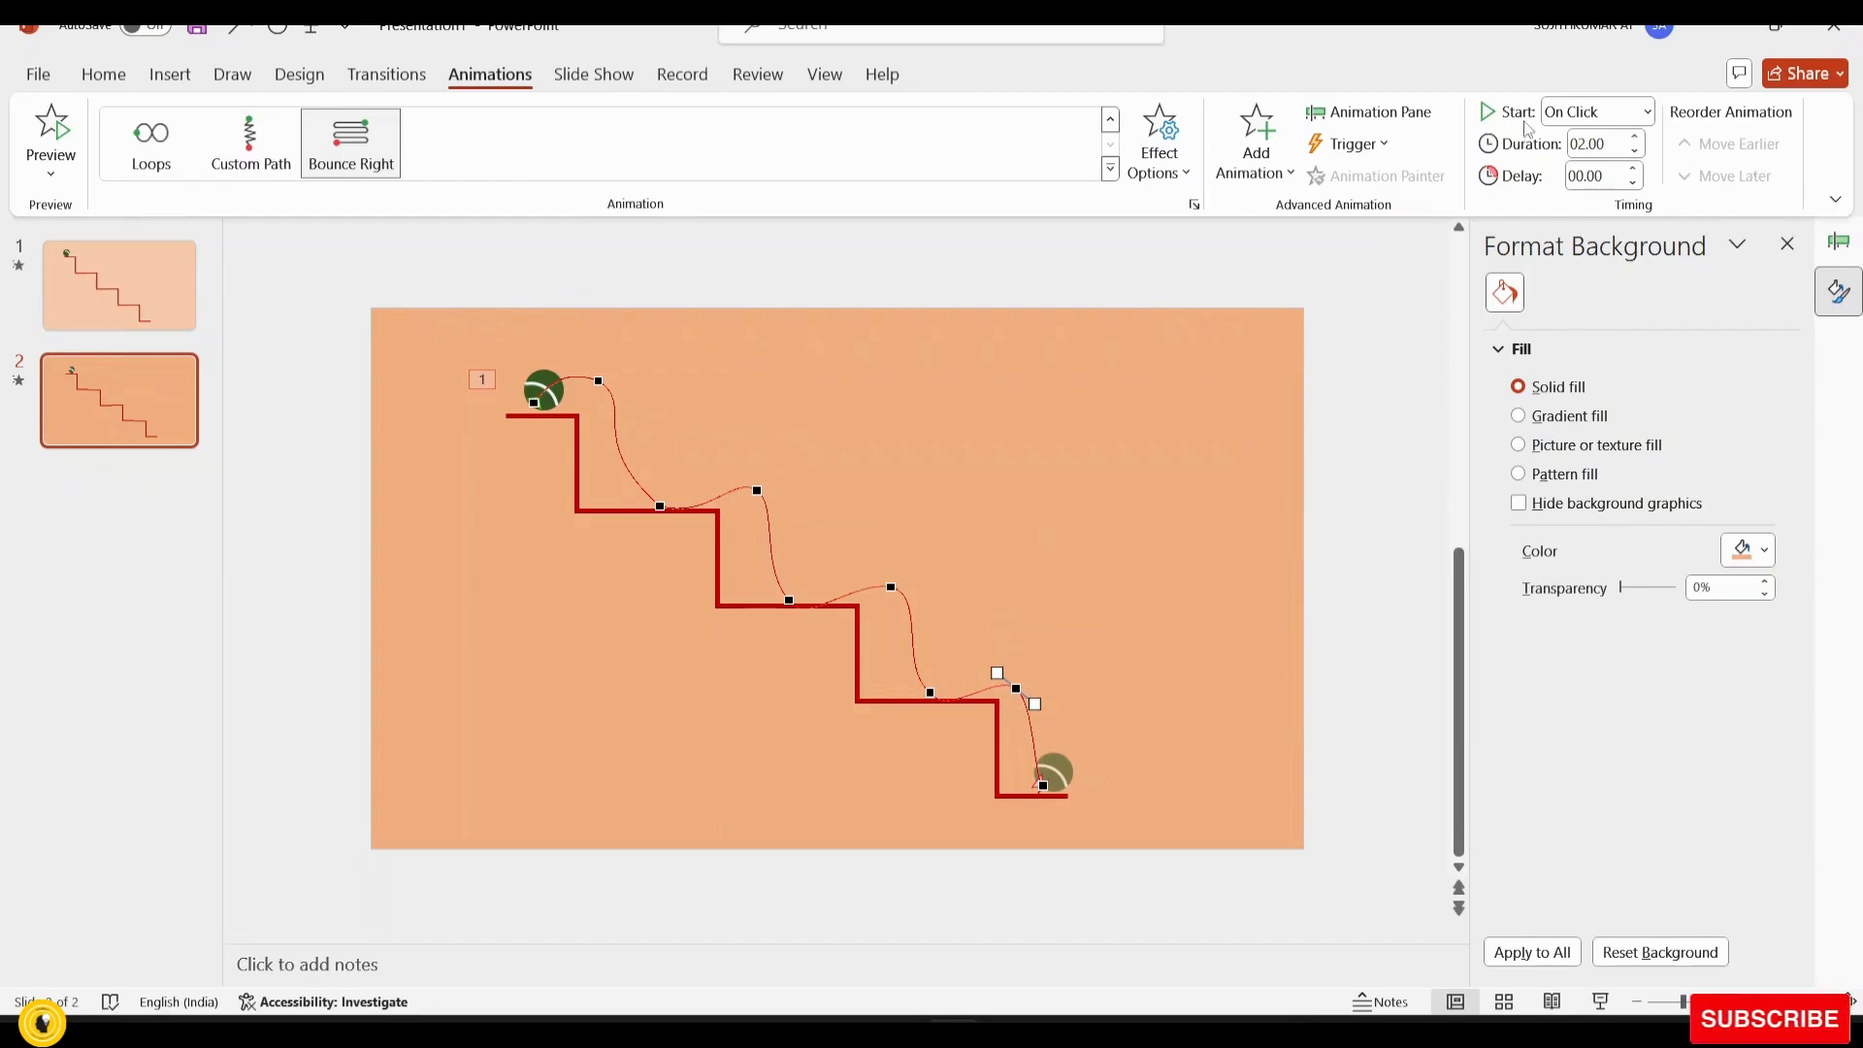
Set the ball's motion path animation to start With Previous and last 4 seconds
left_click(1598, 113)
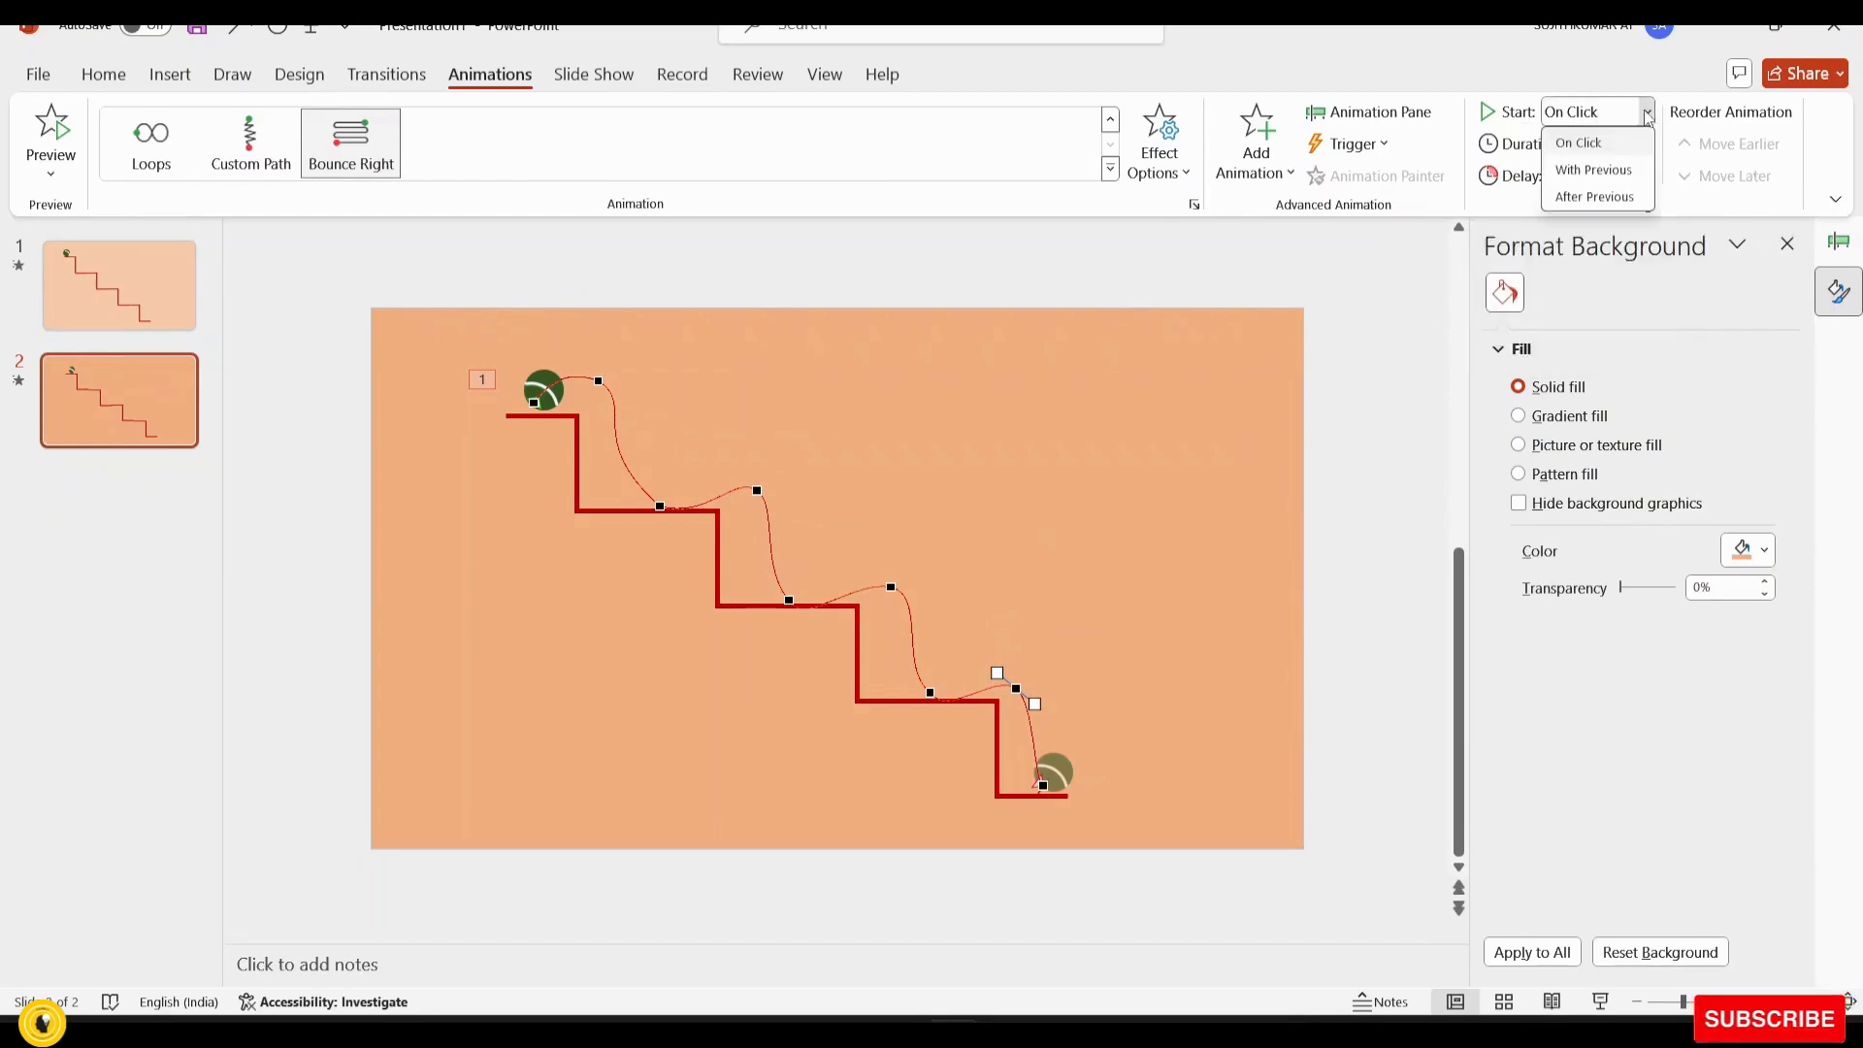
left_click(1582, 169)
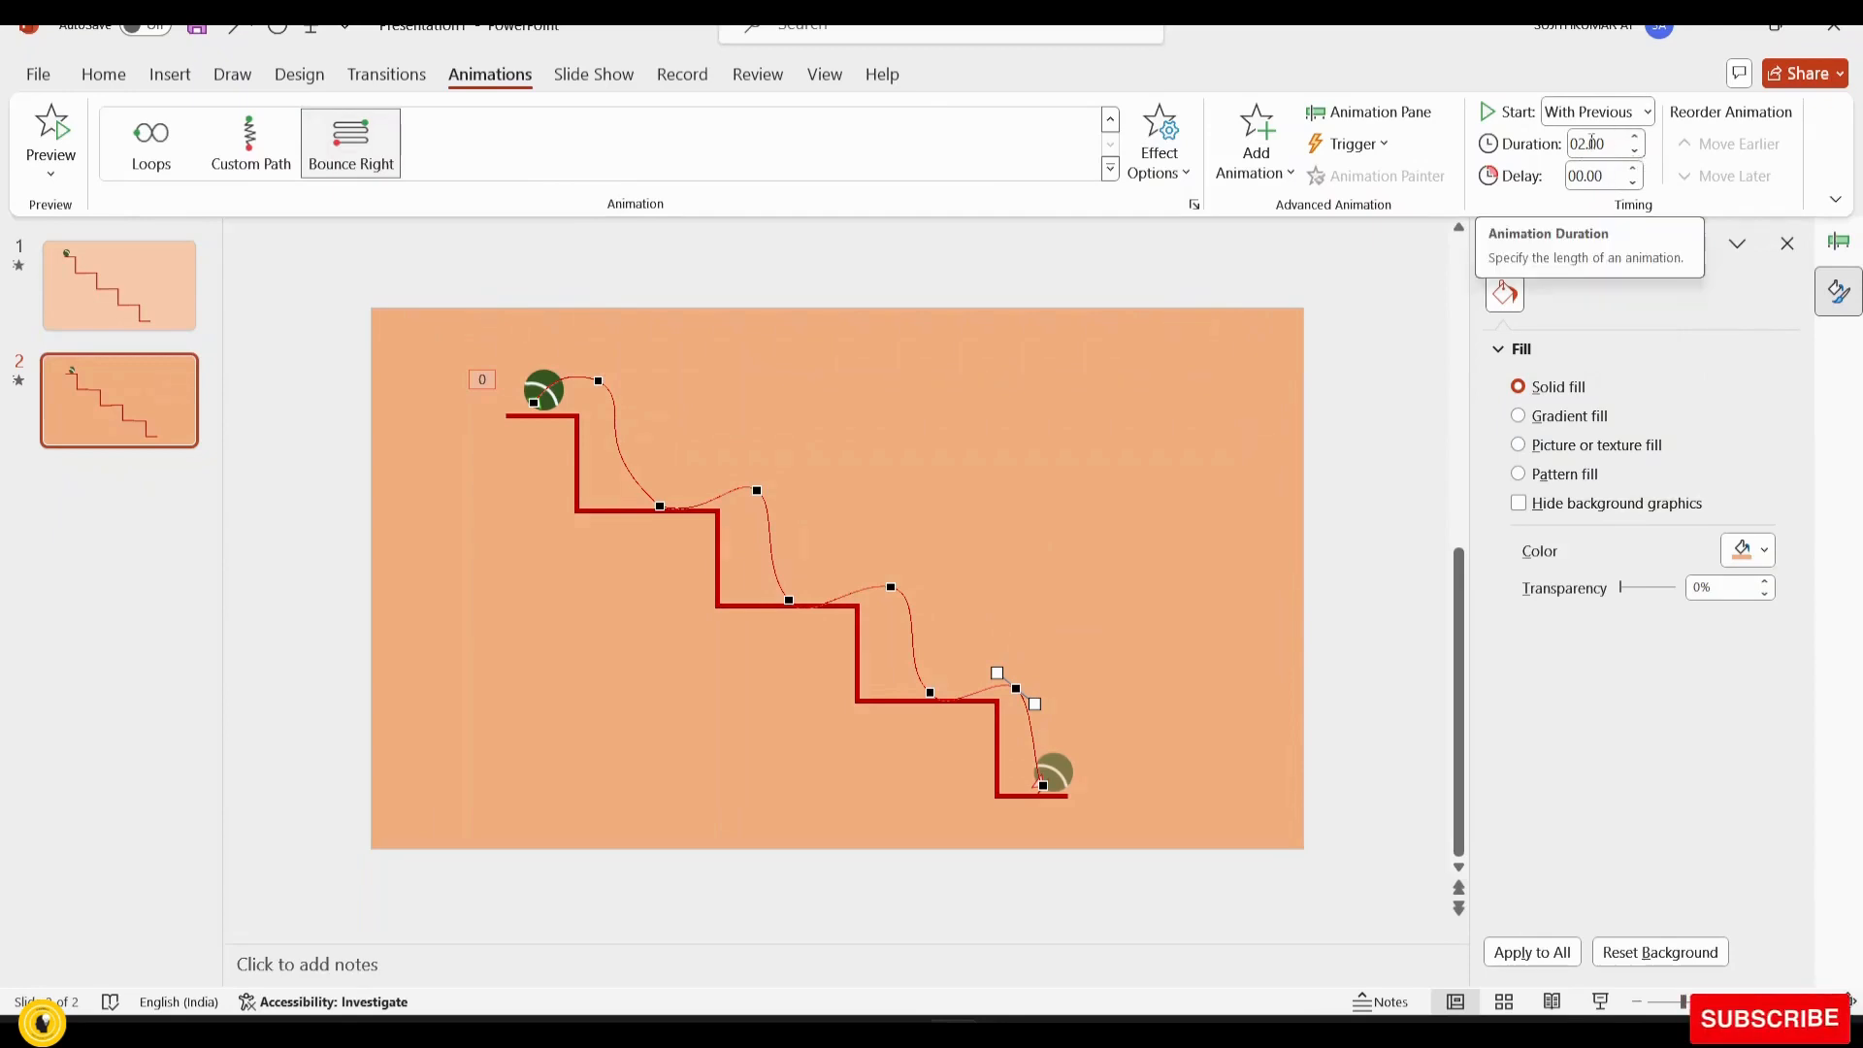
left_click(1585, 143)
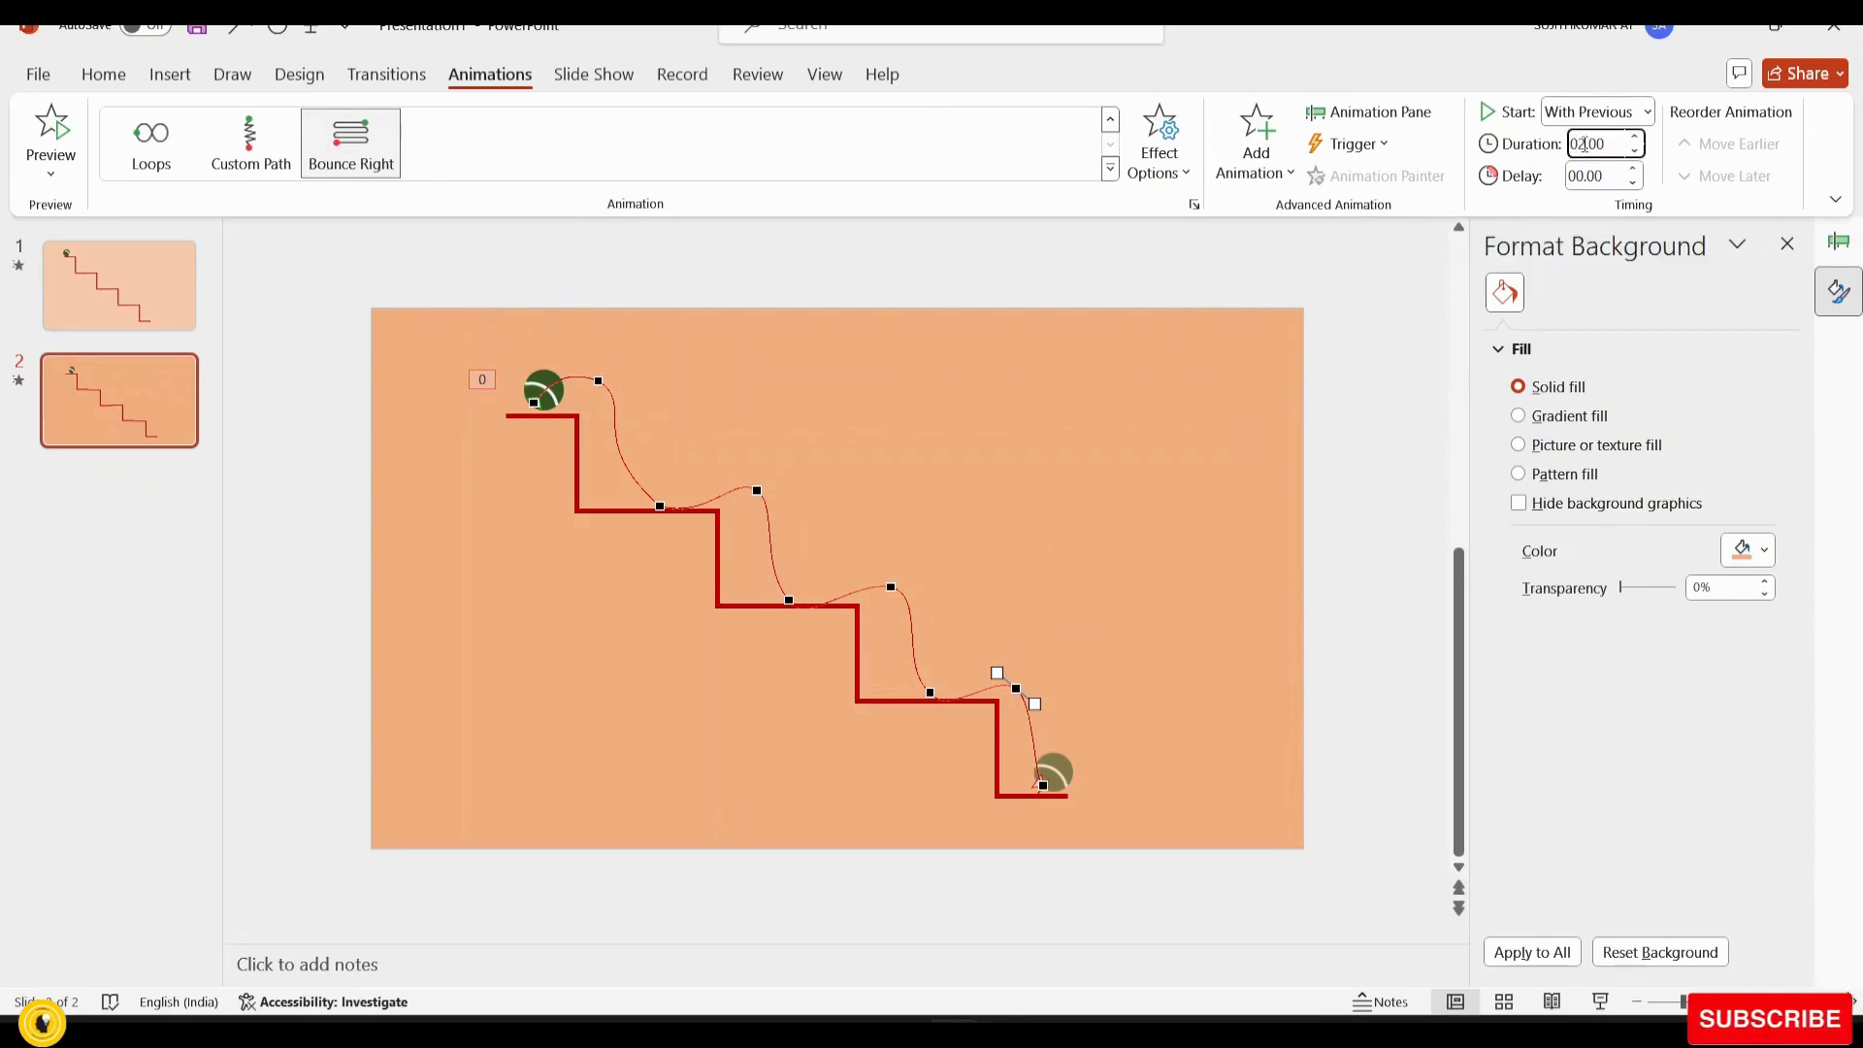
key("BackSpace")
type("4")
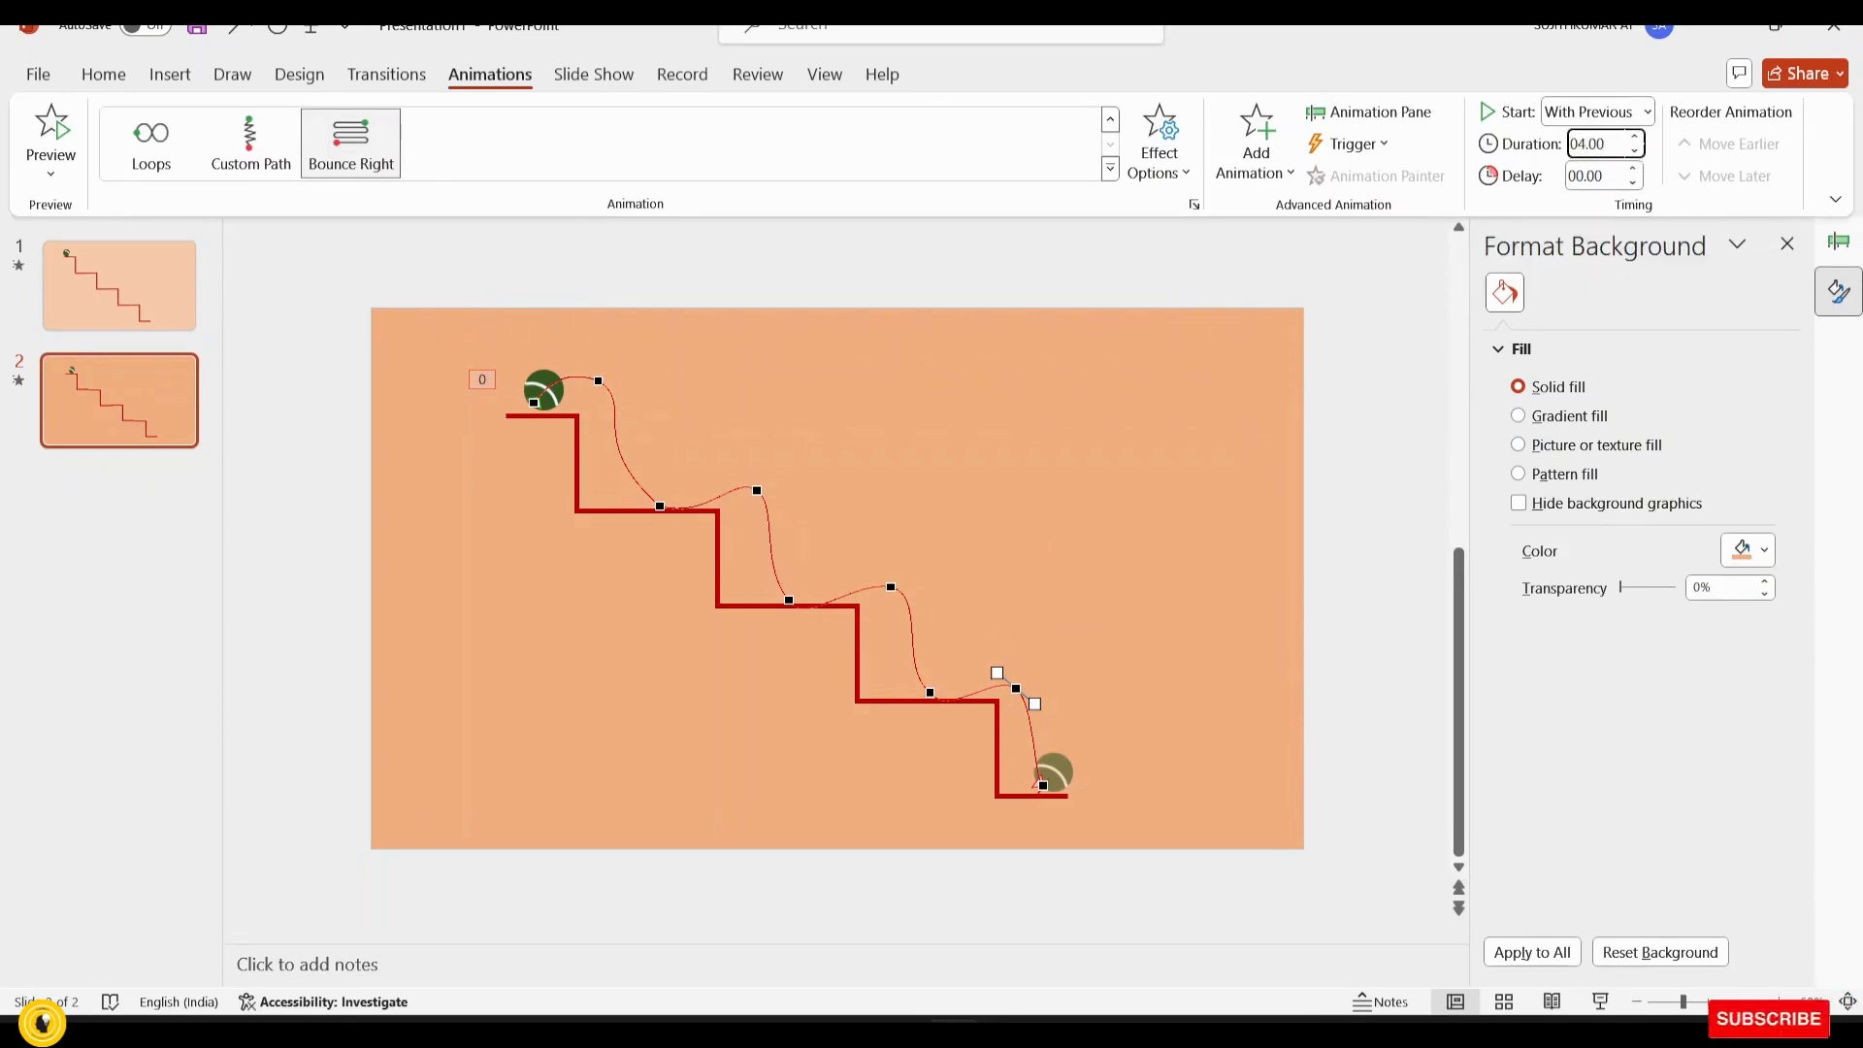
Preview the ball's bounce animation, and play the second slide as a full-screen slide show
left_click(50, 131)
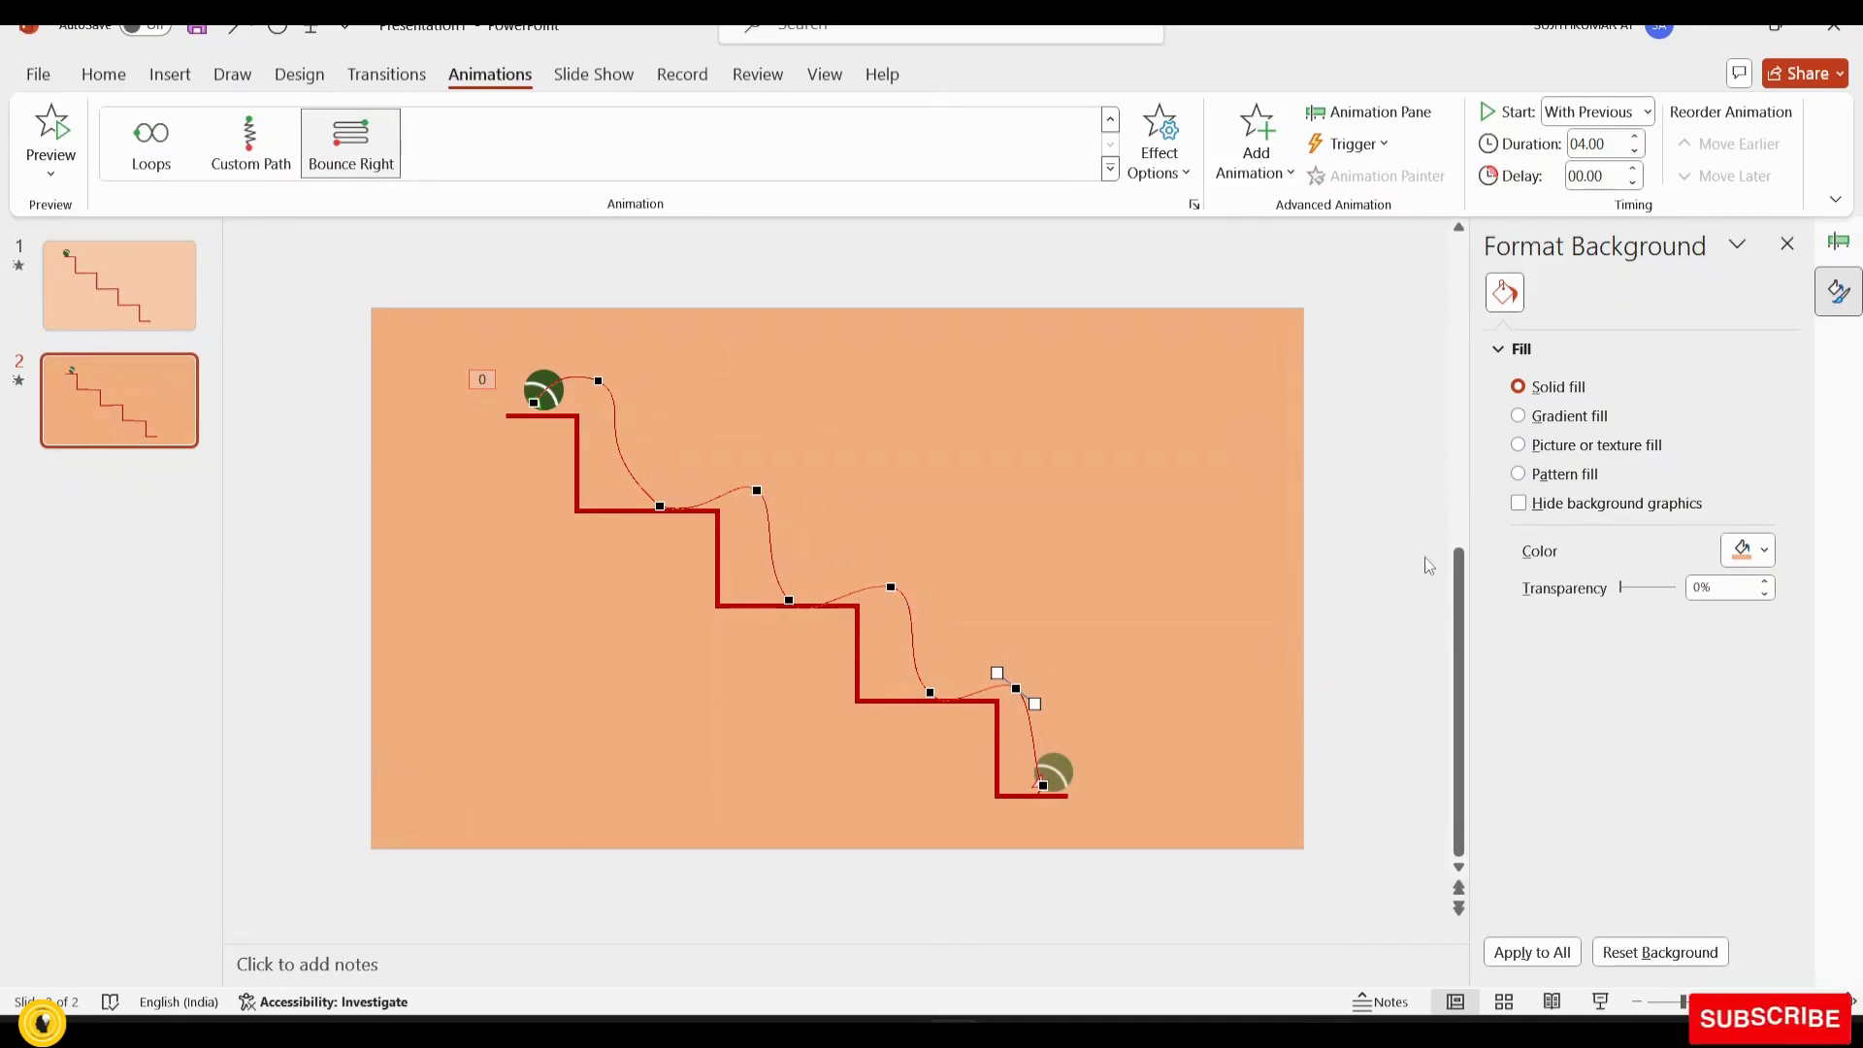
left_click(1599, 1003)
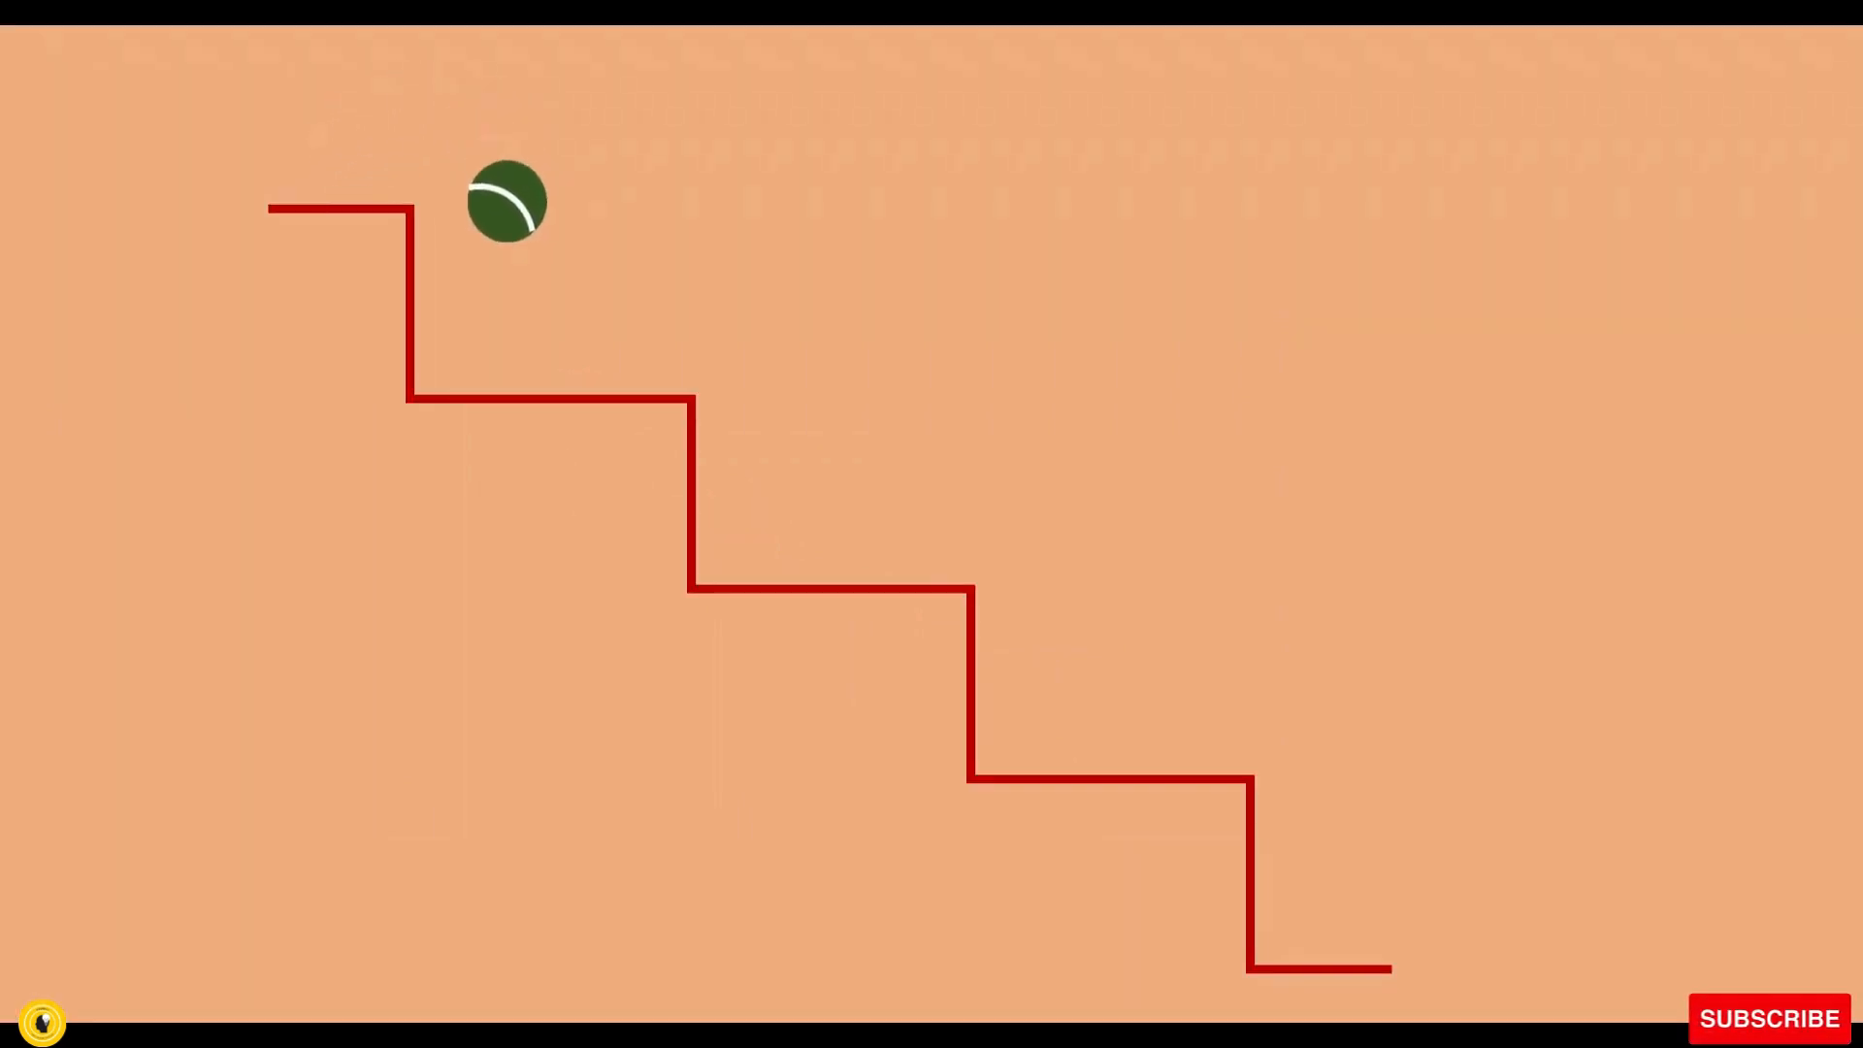